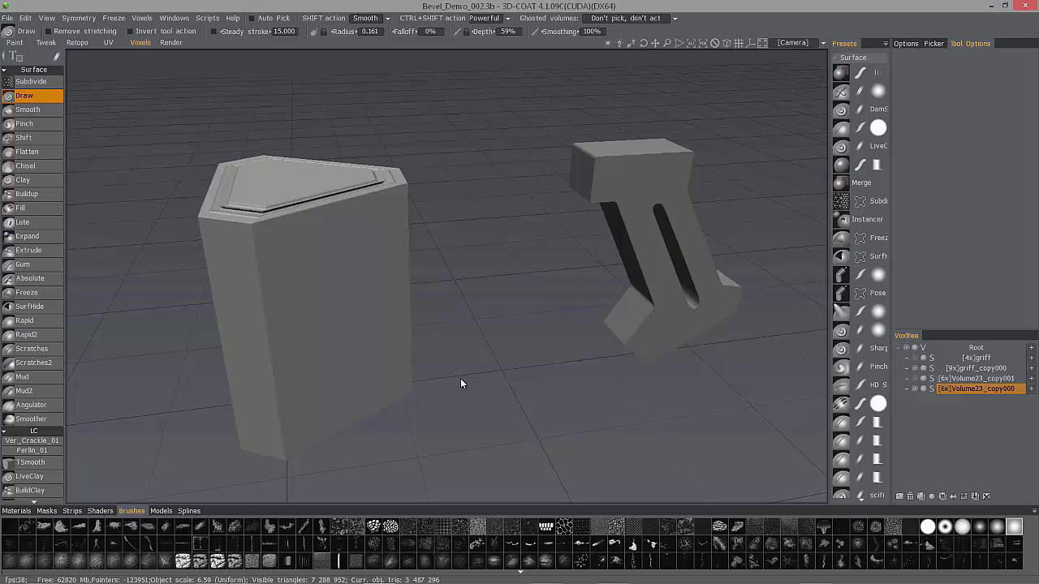
Step: Hide Volume23_copy000 and griff_copy000, show Volume23_copy001, and make Volume23_copy001 the active volume
{"action": "left_click_drag", "start_coordinate": [521, 347], "coordinate": [260, 295]}
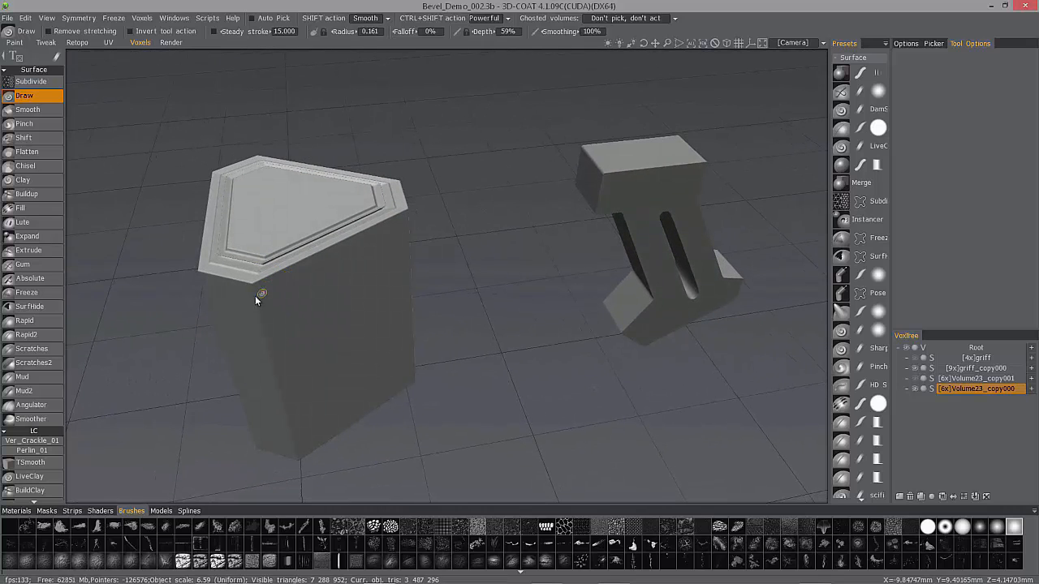
{"action": "left_click_drag", "start_coordinate": [383, 216], "coordinate": [621, 357]}
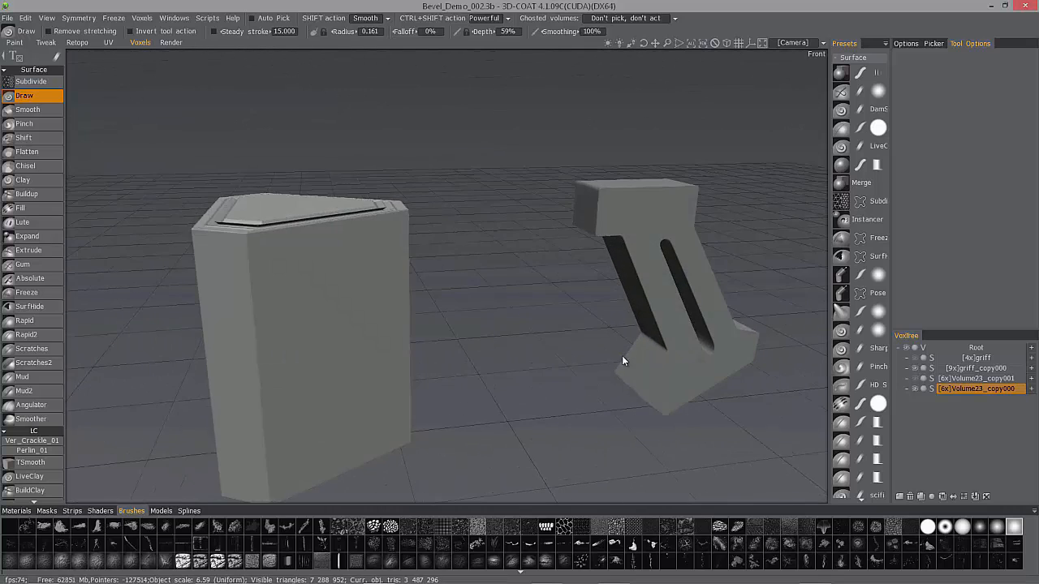
{"action": "left_click_drag", "start_coordinate": [534, 325], "coordinate": [617, 208]}
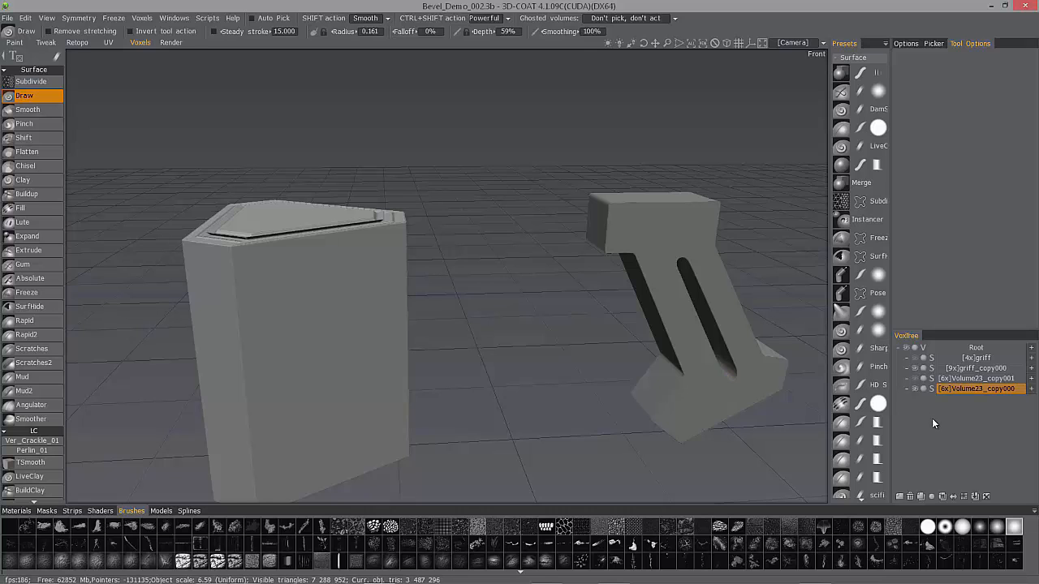
{"action": "left_click_drag", "start_coordinate": [932, 417], "coordinate": [916, 390]}
{"action": "left_click", "coordinate": [915, 389]}
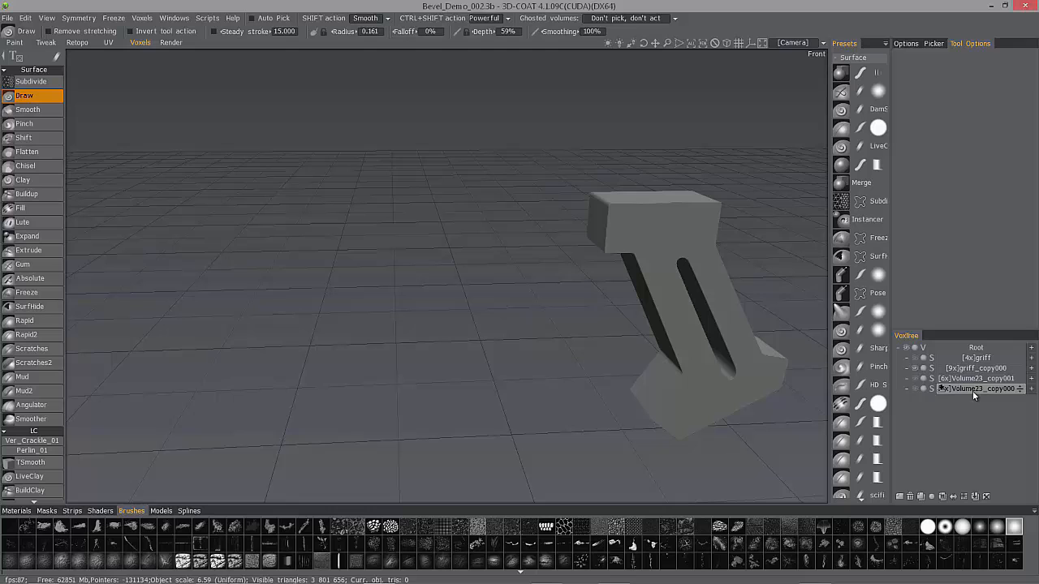
{"action": "left_click", "coordinate": [914, 378]}
{"action": "left_click", "coordinate": [915, 368]}
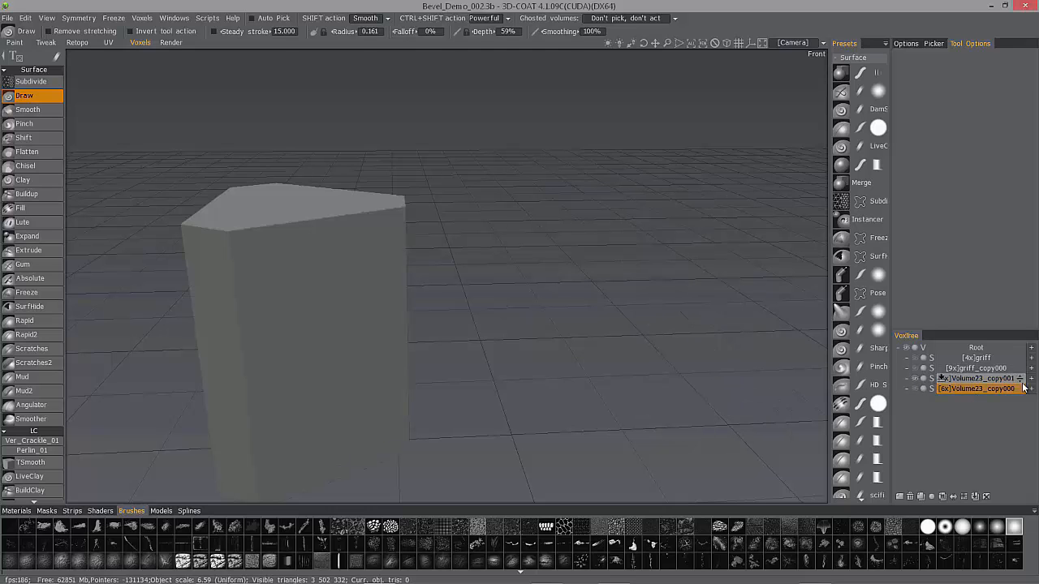
{"action": "left_click", "coordinate": [963, 380]}
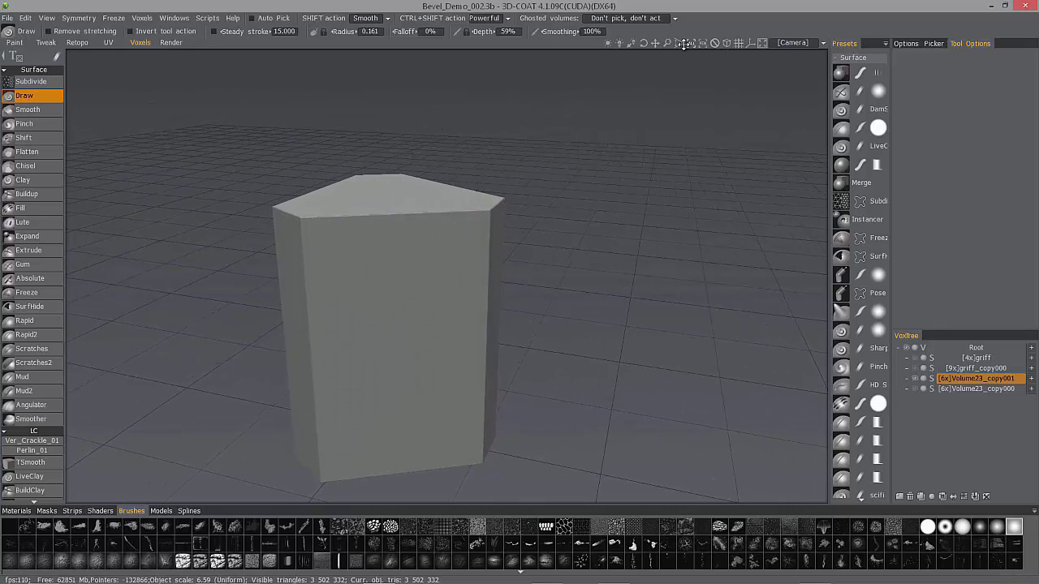
Step: Toggle the viewport between perspective and orthographic projection to compare them, ending in orthographic
{"action": "left_click", "coordinate": [727, 44]}
{"action": "left_click", "coordinate": [727, 43]}
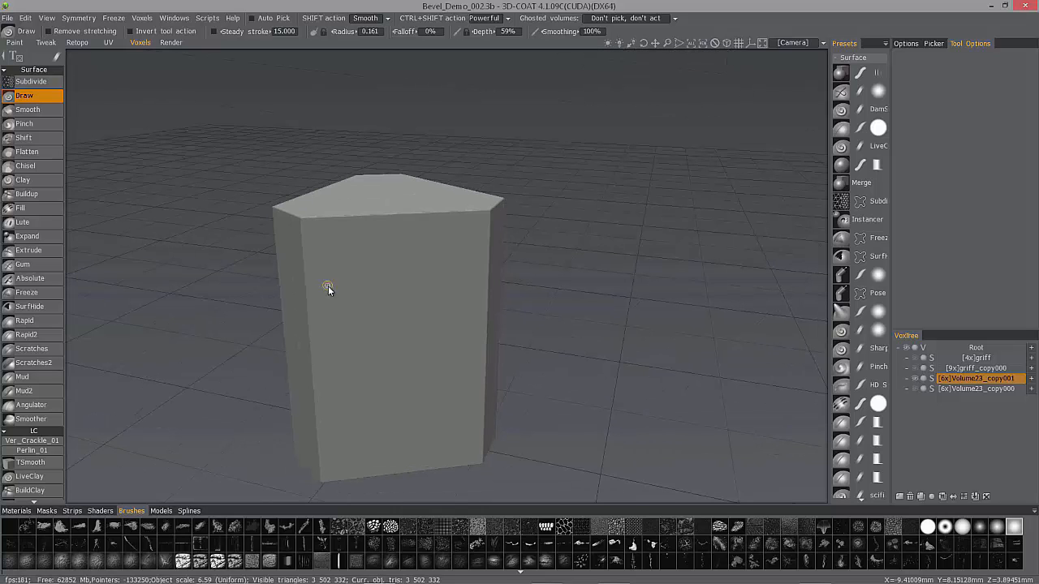
{"action": "key", "text": "5"}
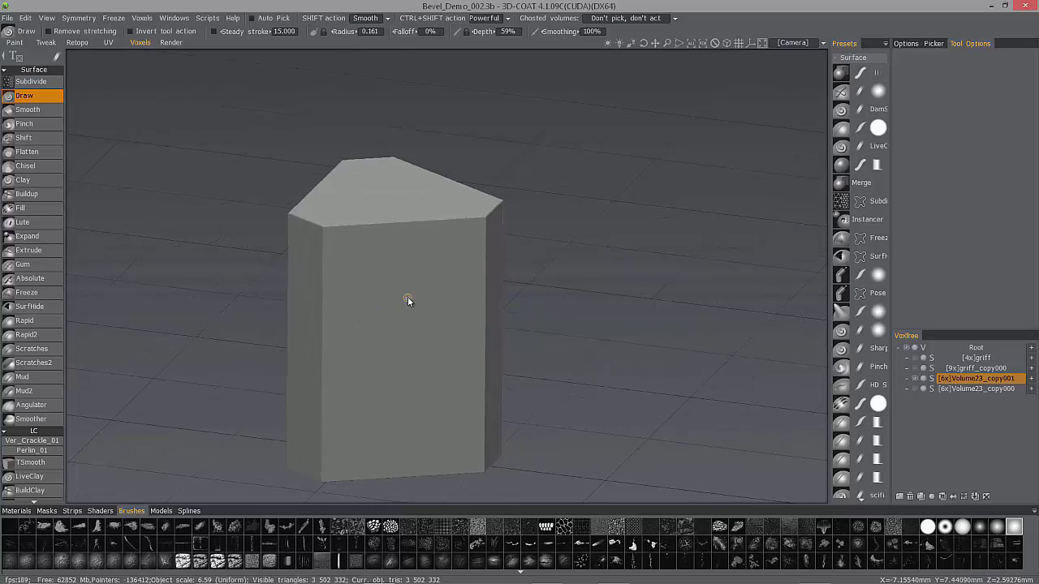
{"action": "key", "text": "5"}
{"action": "key", "text": "5"}
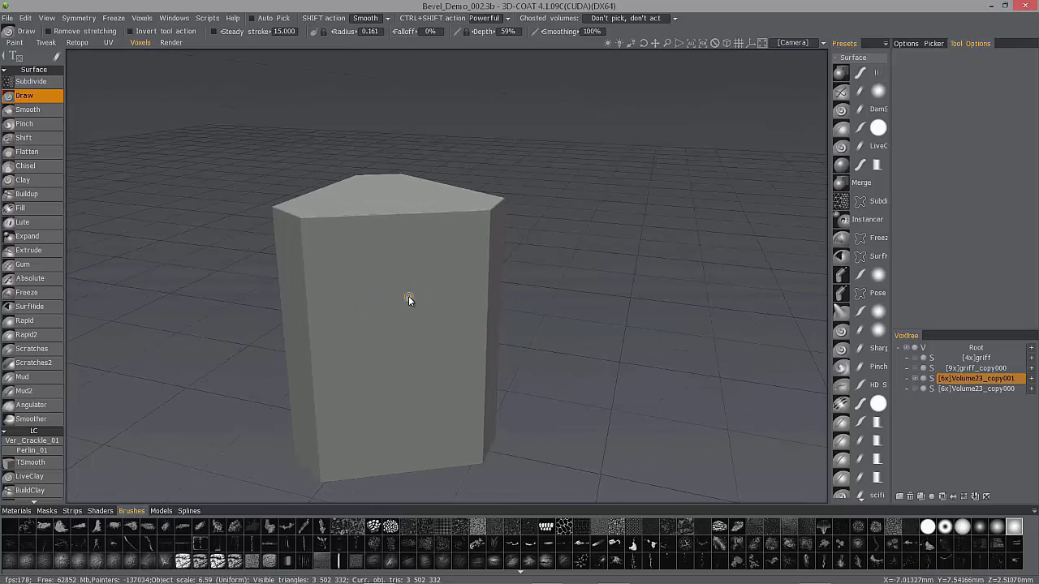
{"action": "key", "text": "5"}
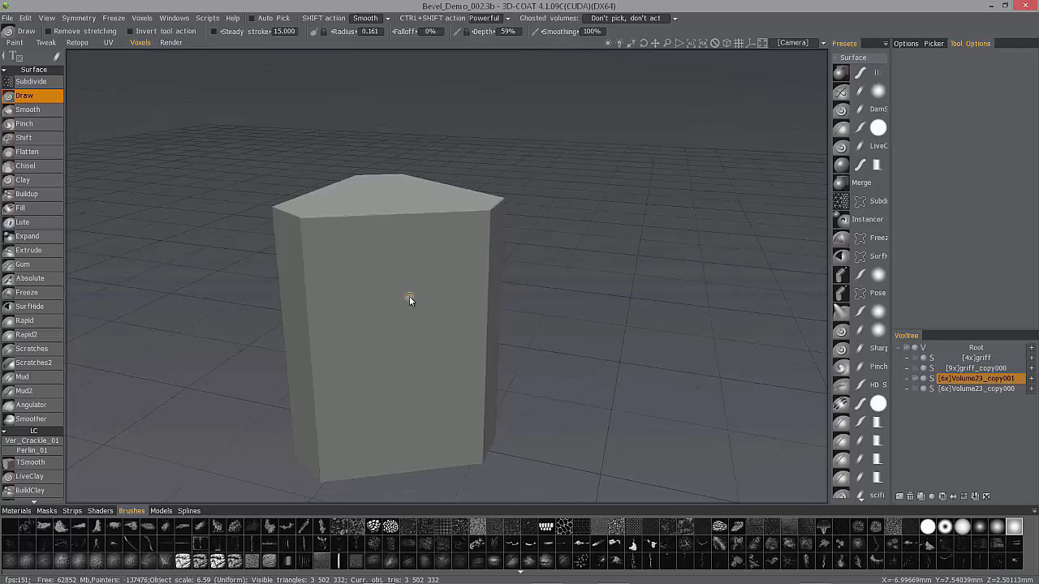
{"action": "key", "text": "5"}
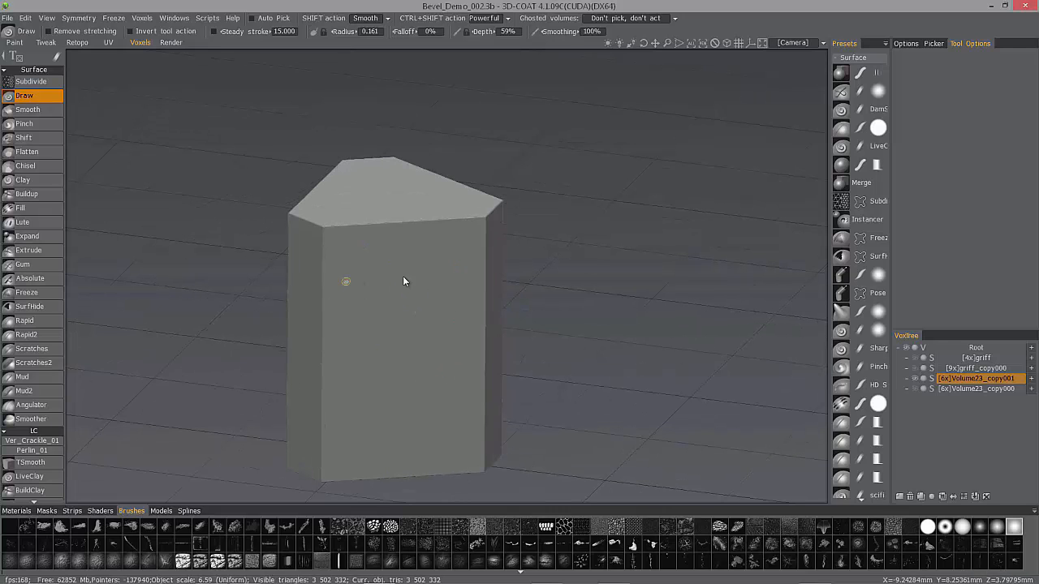
Step: Switch to the front view and zoom and pan so the block fills the viewport
{"action": "left_click", "coordinate": [793, 43]}
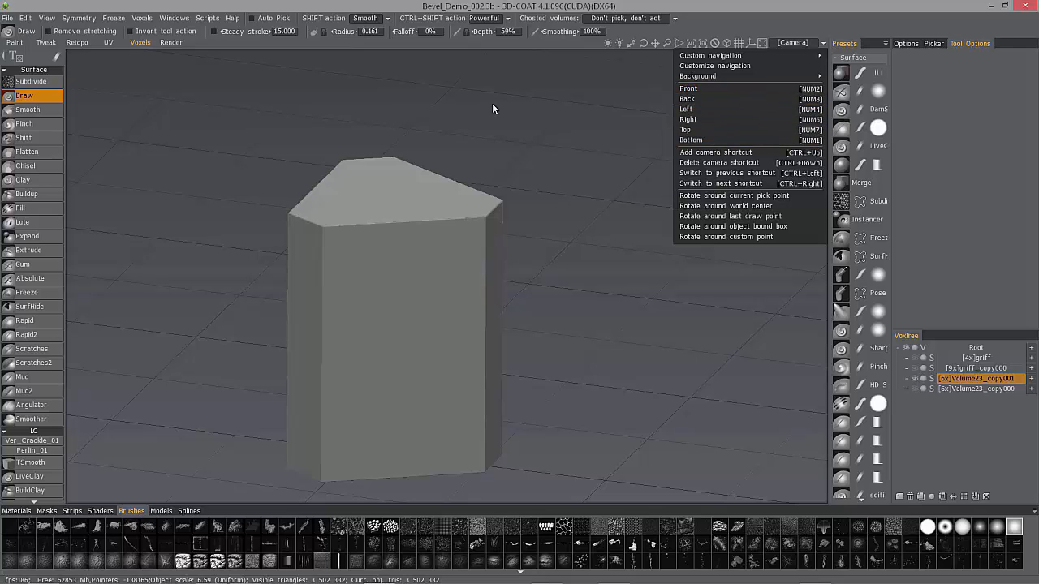
{"action": "key", "text": "KP_2"}
{"action": "middle_click_drag", "start_coordinate": [621, 297], "coordinate": [628, 295]}
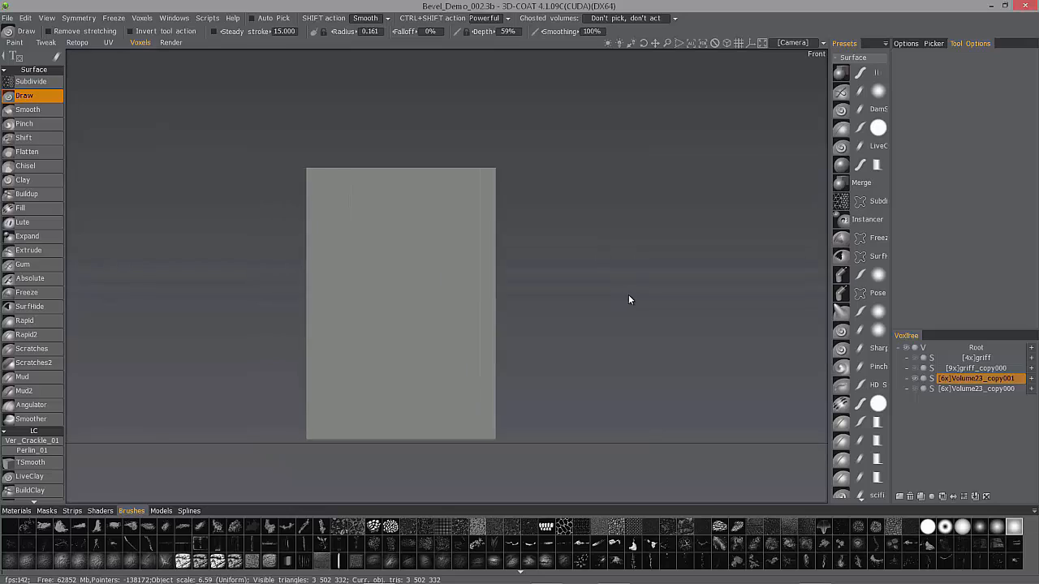
{"action": "right_click_drag", "start_coordinate": [628, 294], "coordinate": [641, 296]}
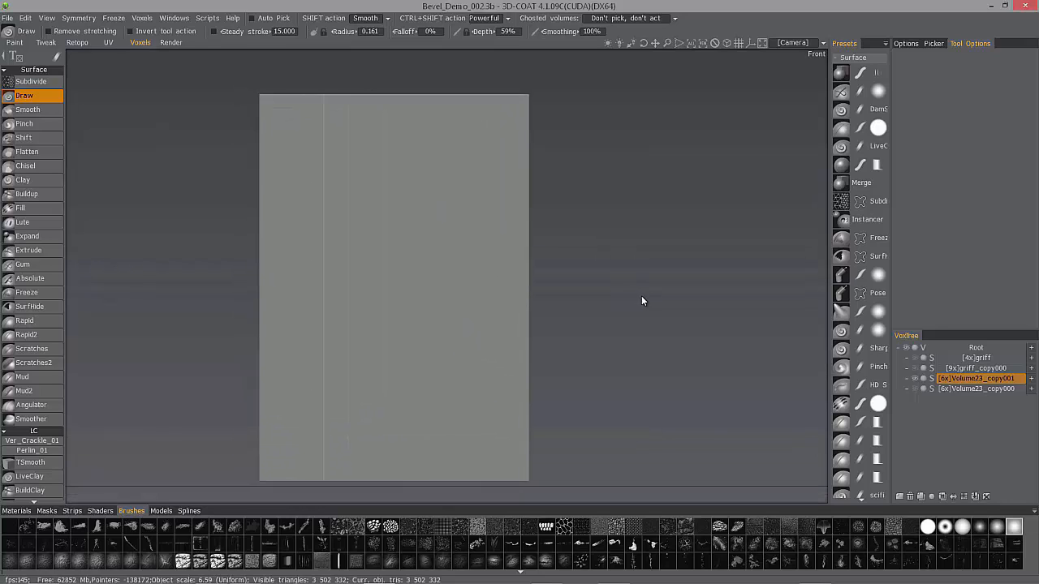
{"action": "middle_click_drag", "start_coordinate": [641, 296], "coordinate": [641, 290]}
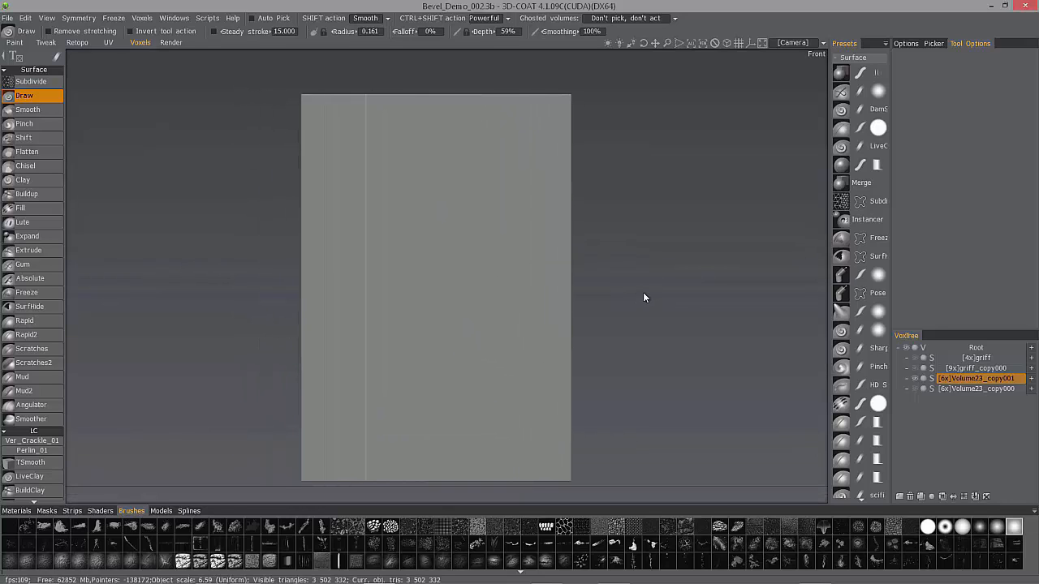
Step: Return from an orbited view to the front view and add a camera shortcut for it
{"action": "left_click_drag", "start_coordinate": [642, 297], "coordinate": [607, 294]}
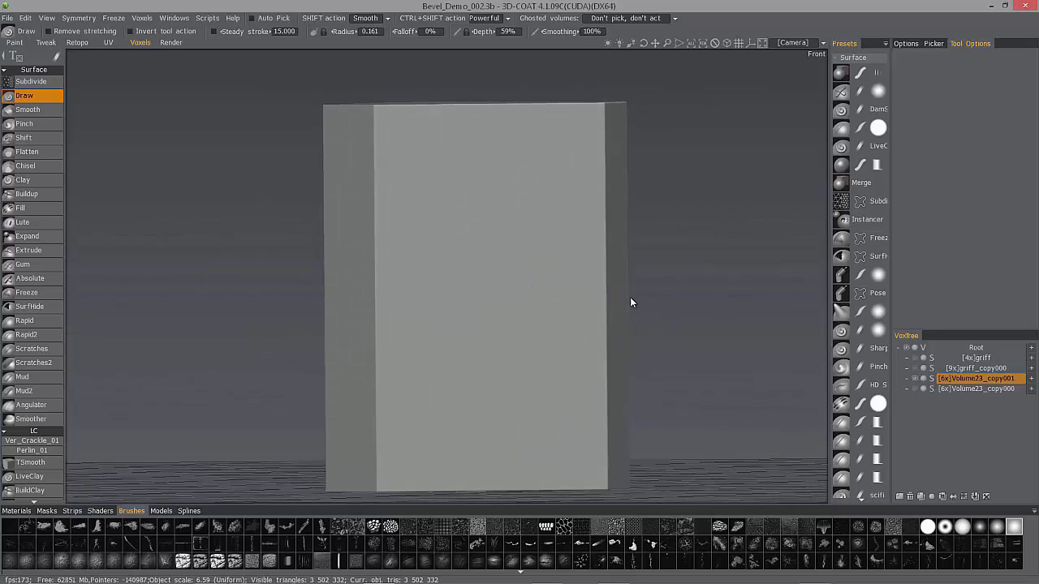
{"action": "key", "text": "KP_2"}
{"action": "key", "text": "Left"}
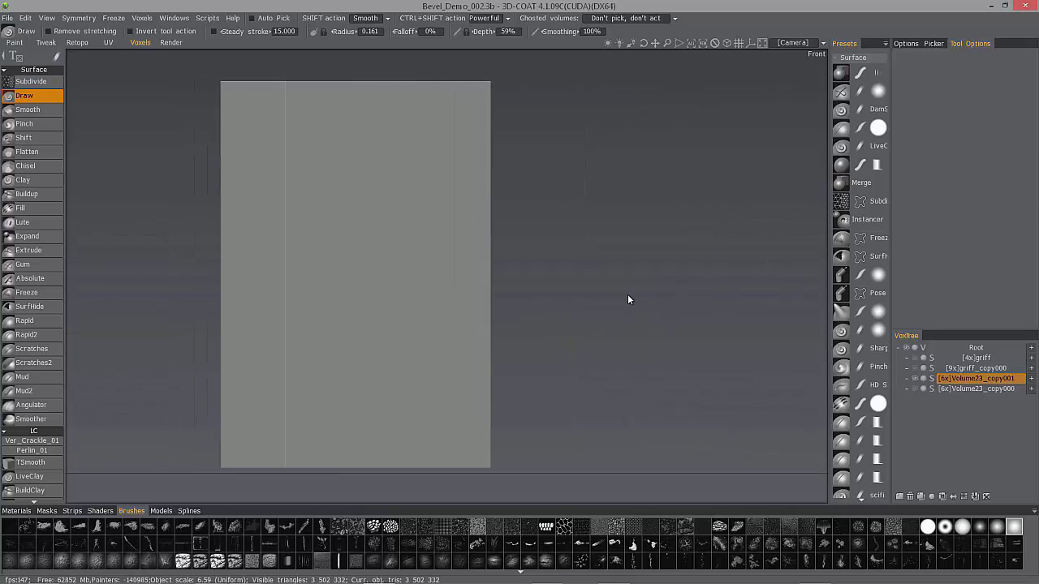
{"action": "left_click", "coordinate": [794, 45]}
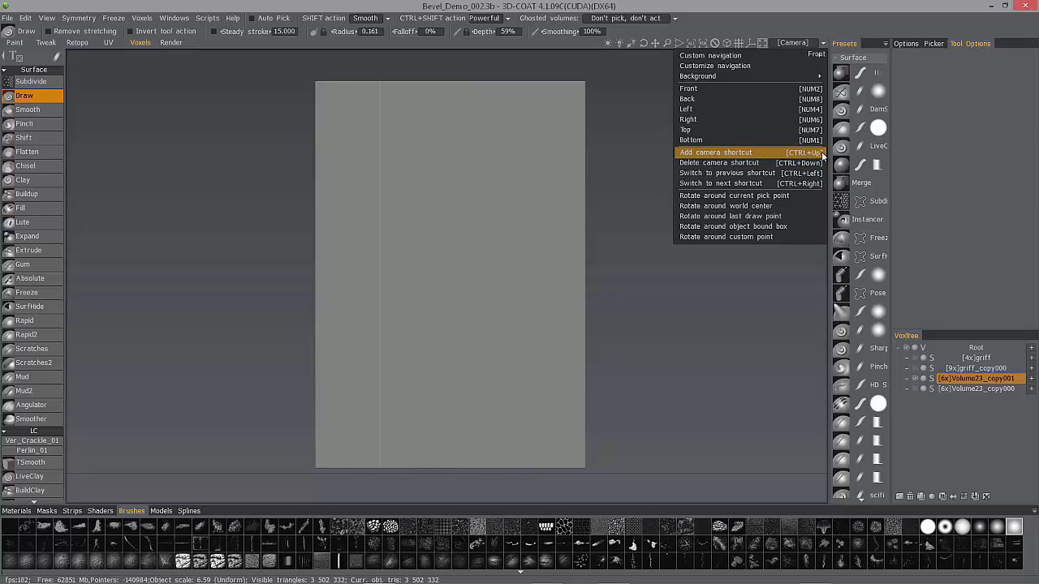
{"action": "left_click", "coordinate": [761, 152]}
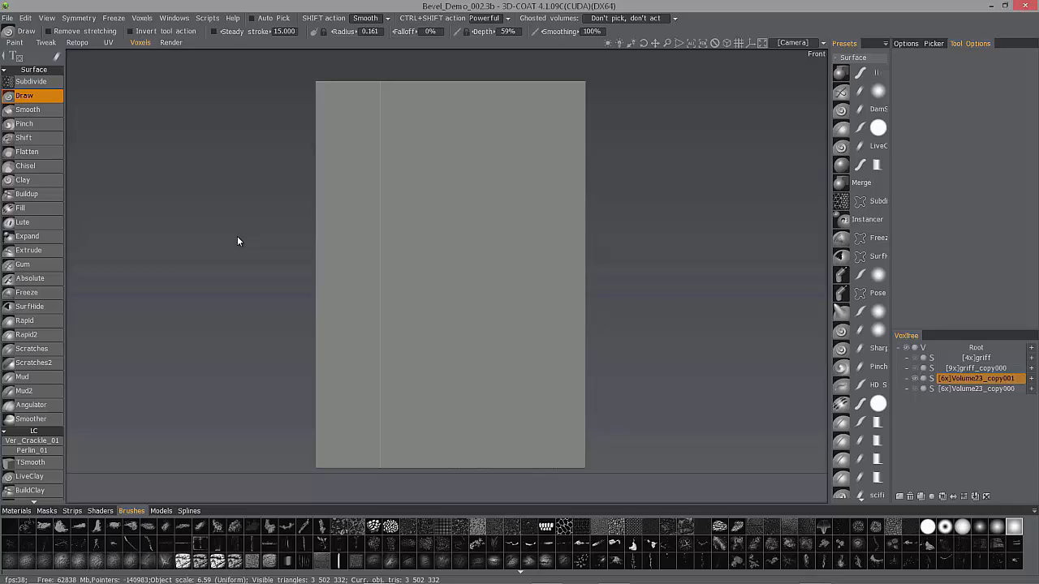
Step: Turn on the 2D grid over the front view of the block
{"action": "left_click", "coordinate": [46, 18]}
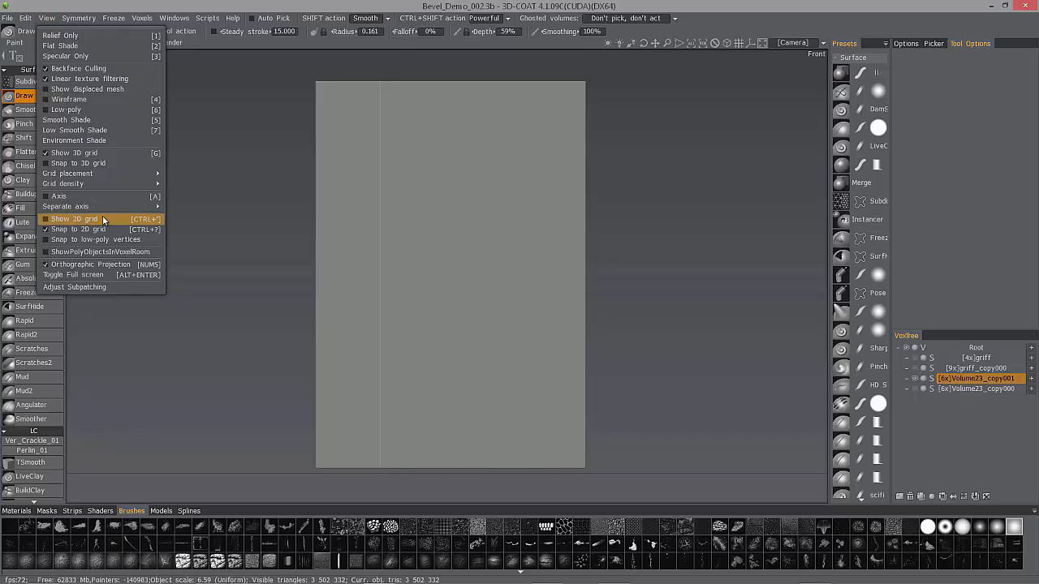
{"action": "left_click", "coordinate": [46, 219]}
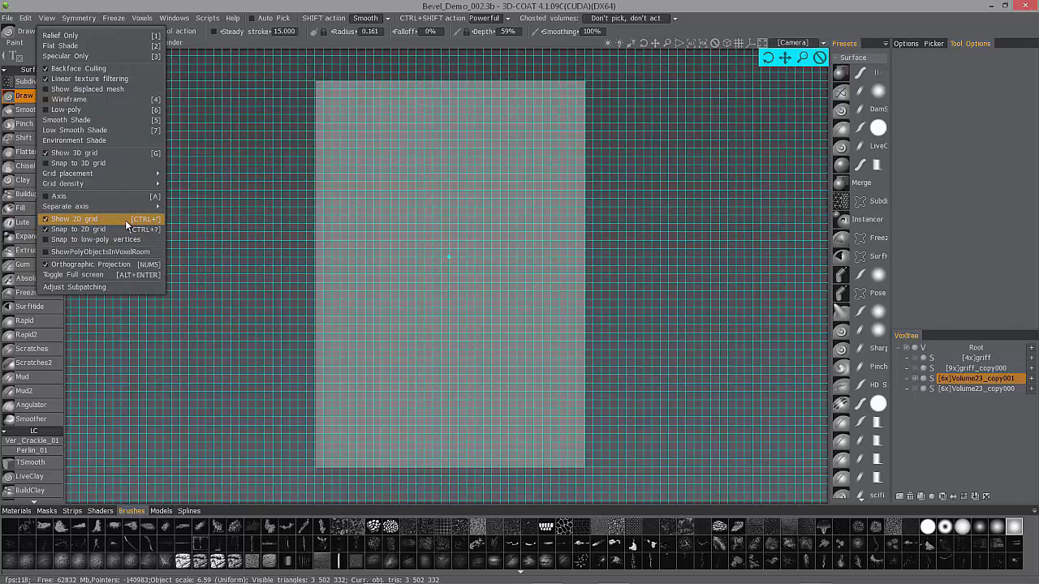
{"action": "key", "text": "End"}
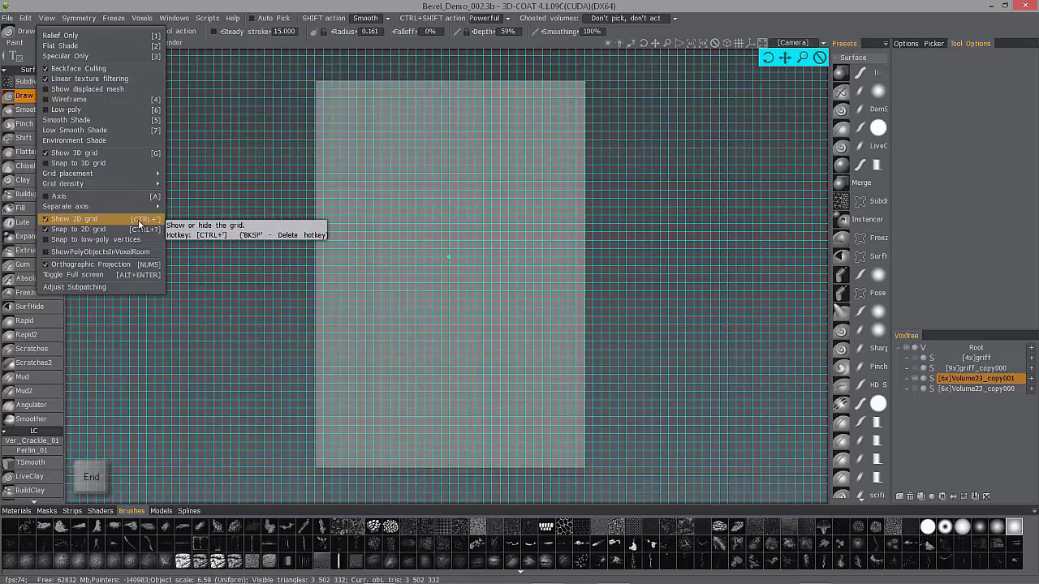
{"action": "key", "text": "End"}
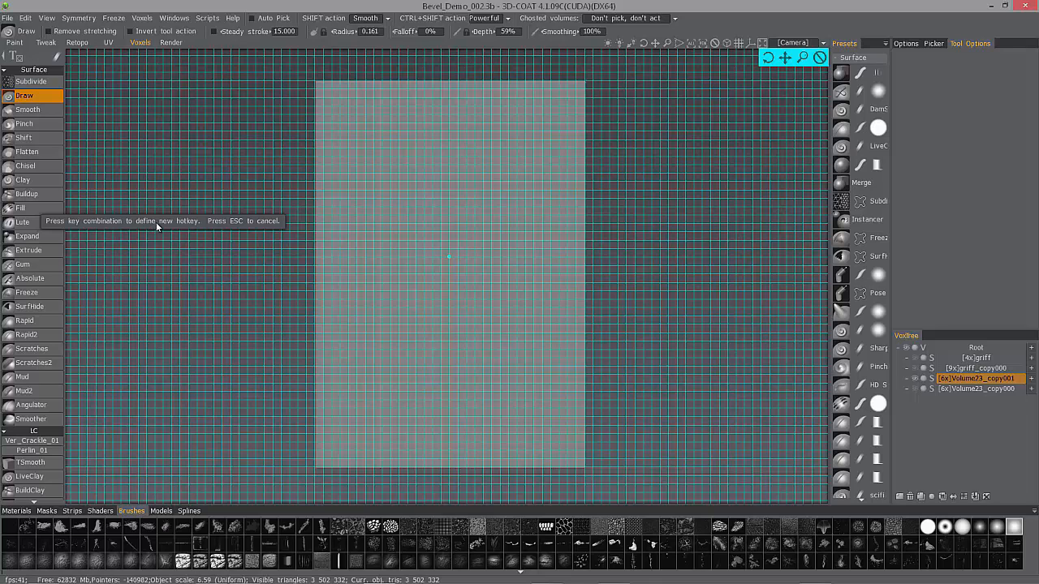
{"action": "key", "text": "Escape"}
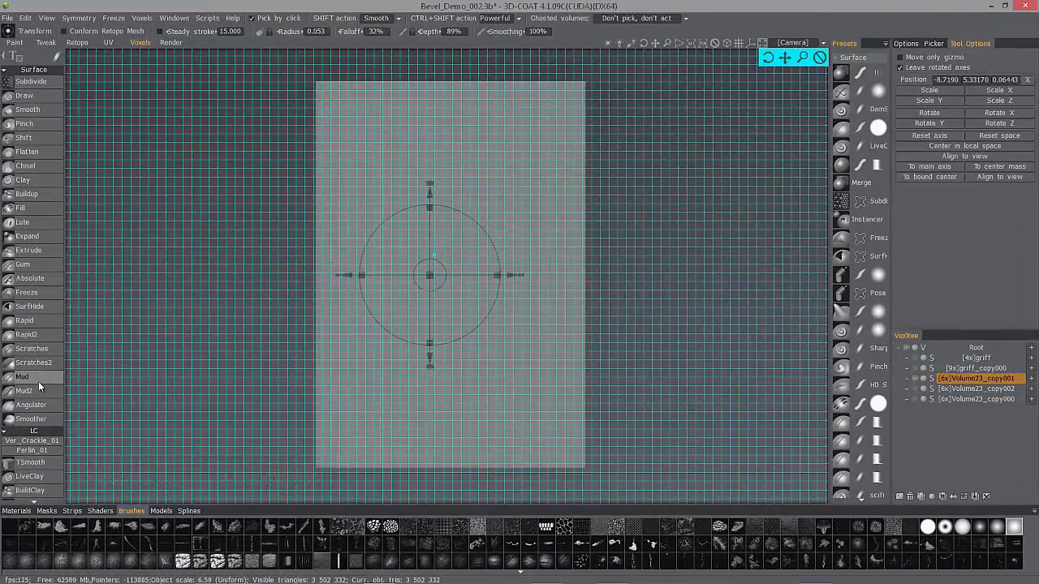
Step: Activate the Pose tool from the Adjust group for Volume23_copy001
{"action": "scroll", "coordinate": [48, 350], "scroll_direction": "down", "scroll_amount": 1}
{"action": "scroll", "coordinate": [49, 350], "scroll_direction": "down", "scroll_amount": 10}
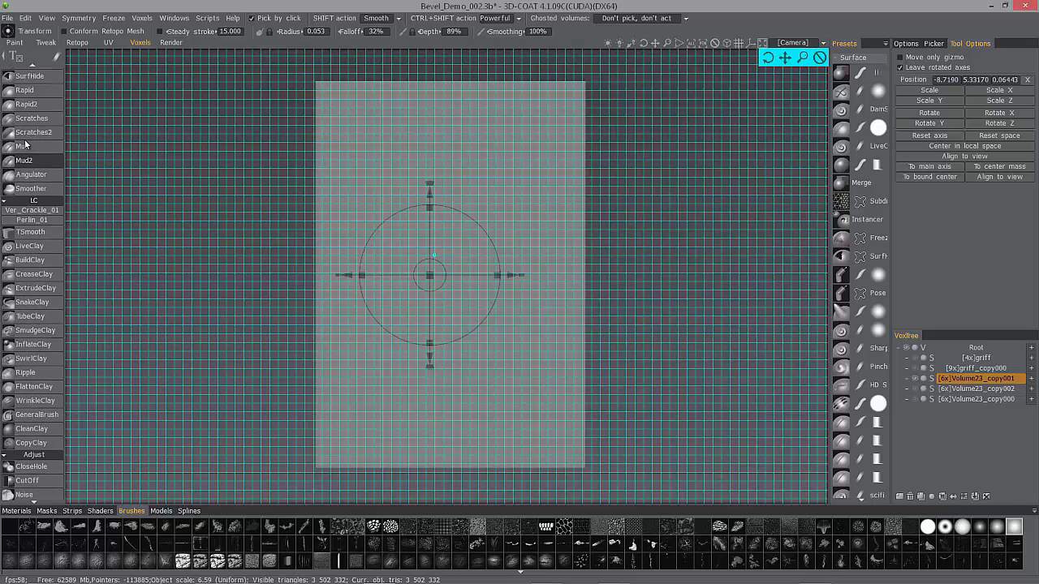
{"action": "scroll", "coordinate": [54, 313], "scroll_direction": "down", "scroll_amount": 5}
{"action": "scroll", "coordinate": [53, 313], "scroll_direction": "down", "scroll_amount": 5}
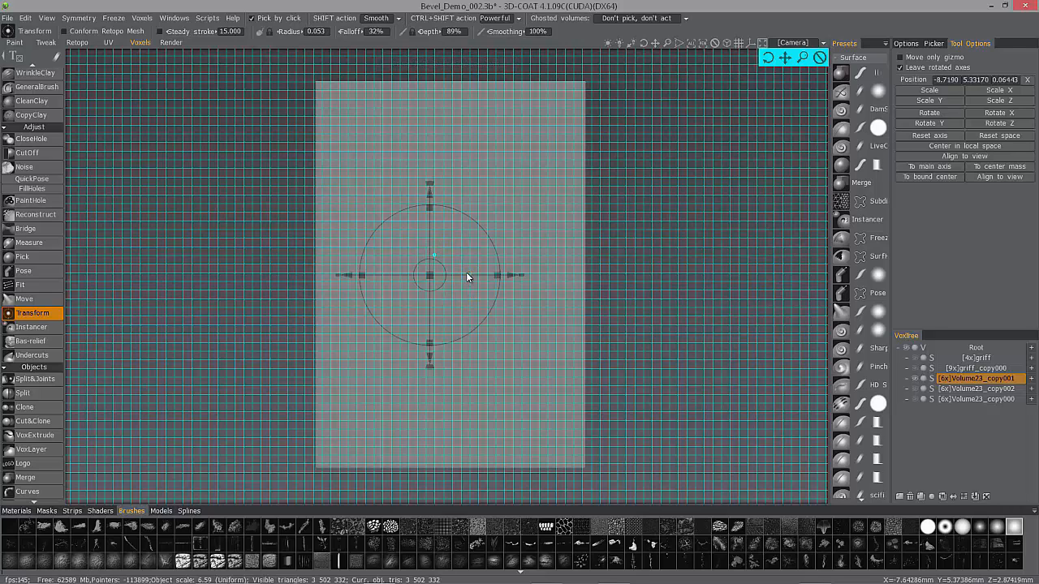
{"action": "key", "text": "space"}
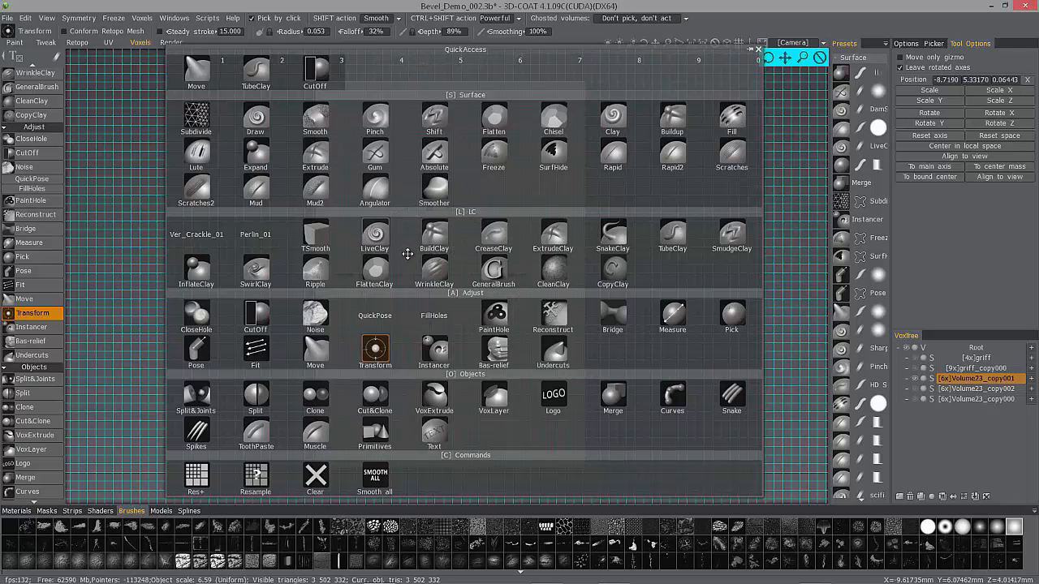
{"action": "left_click", "coordinate": [195, 351]}
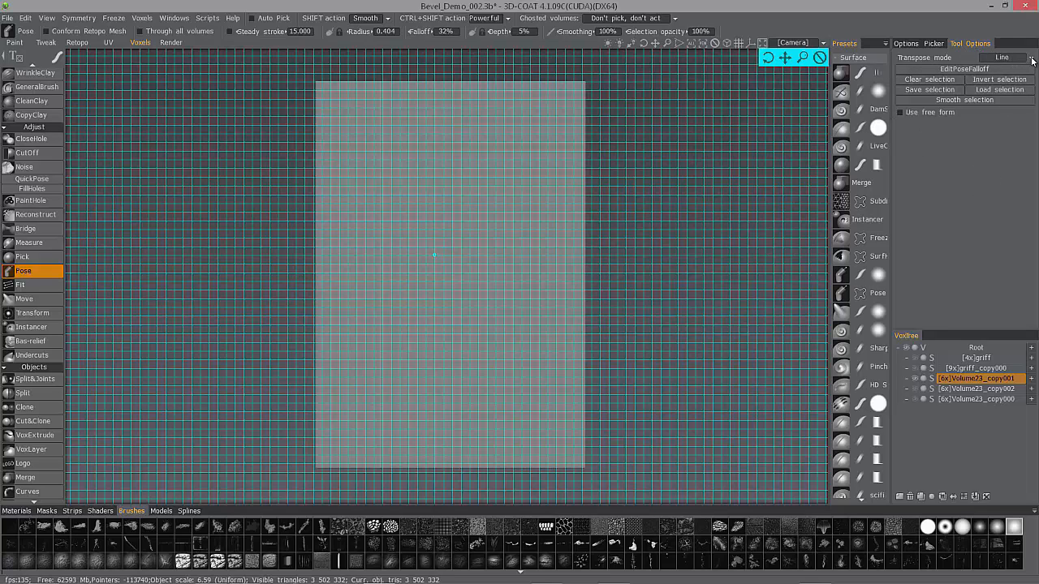
Step: Review the available transpose modes of the Pose tool
{"action": "left_click", "coordinate": [1031, 58]}
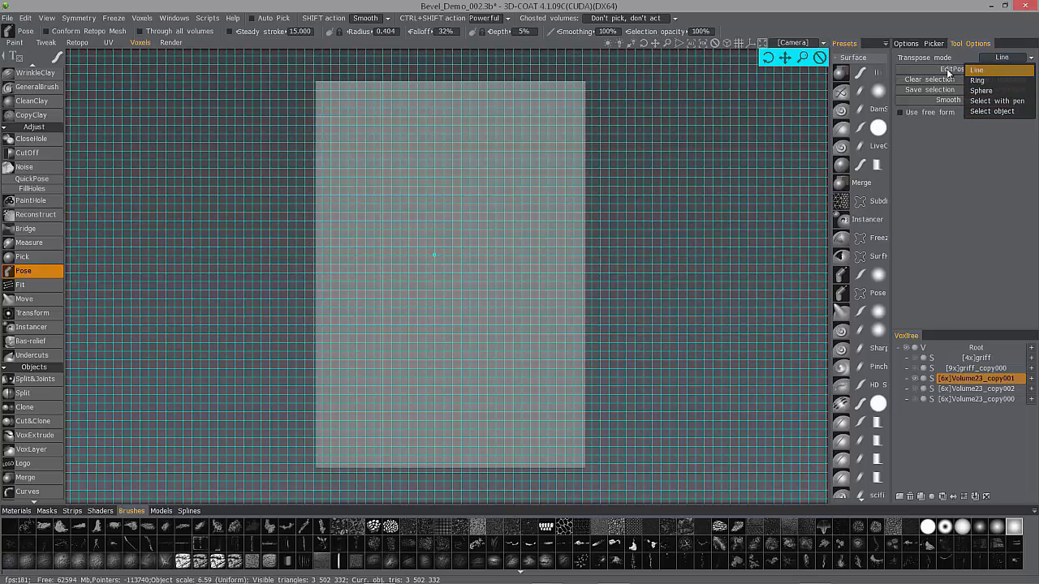
{"action": "left_click", "coordinate": [1011, 60]}
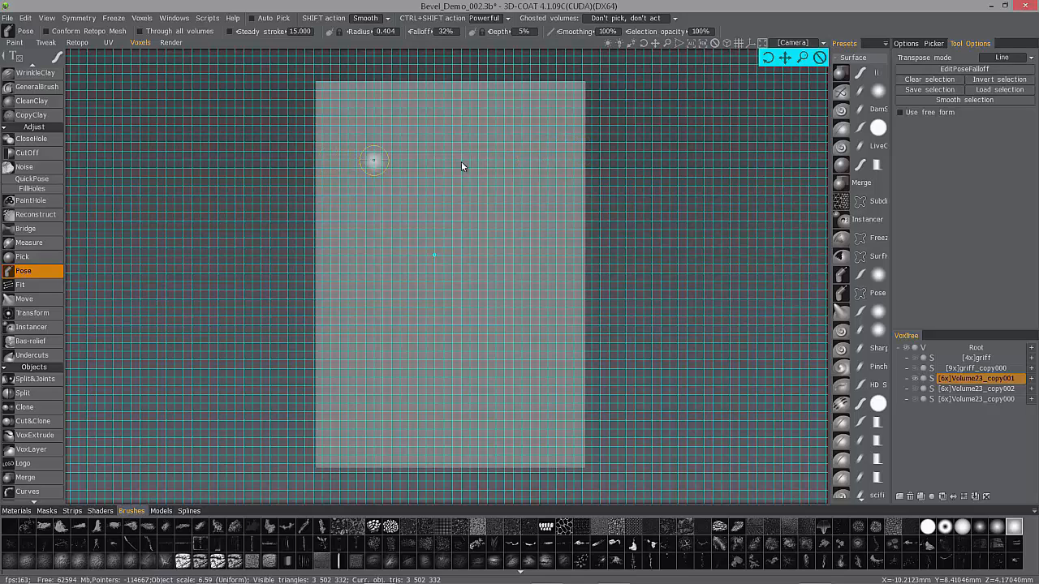
{"action": "left_click", "coordinate": [1002, 59]}
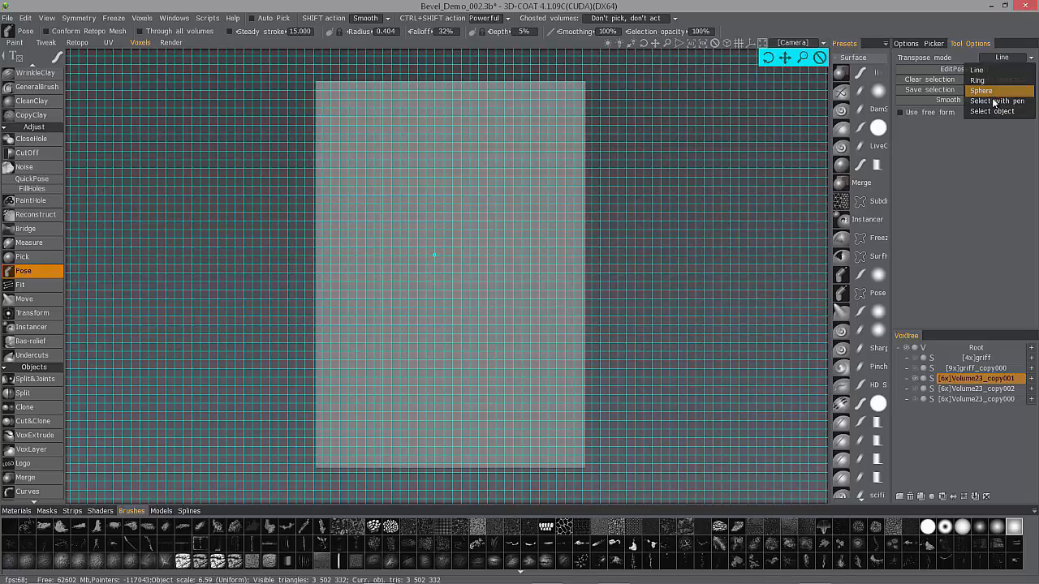
Step: Examine the stroke modes available for the Pose tool, including the options to save and load curve shapes
{"action": "mouse_move", "coordinate": [58, 62]}
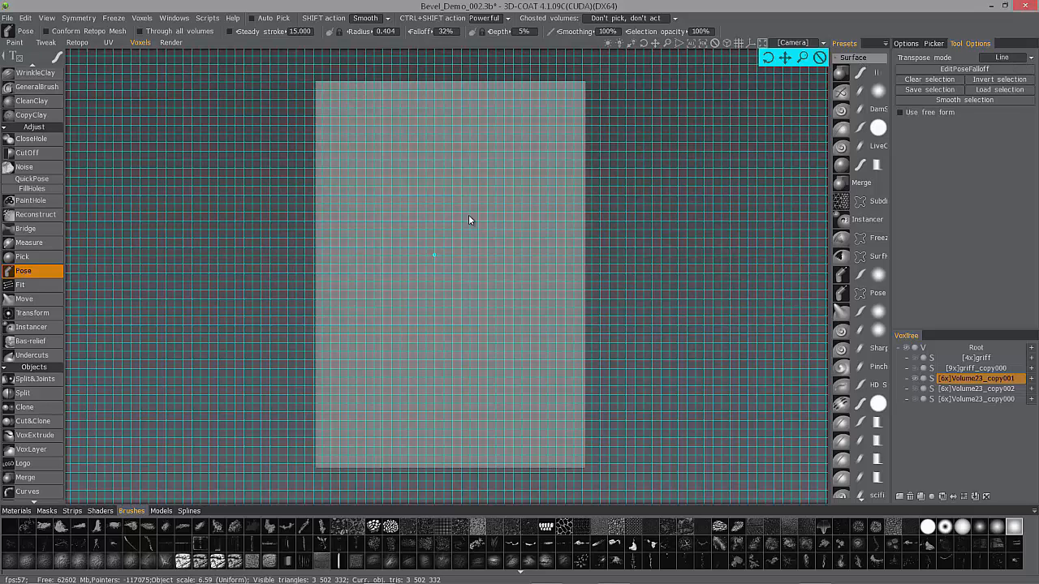
{"action": "scroll", "coordinate": [382, 557], "scroll_direction": "down", "scroll_amount": 5}
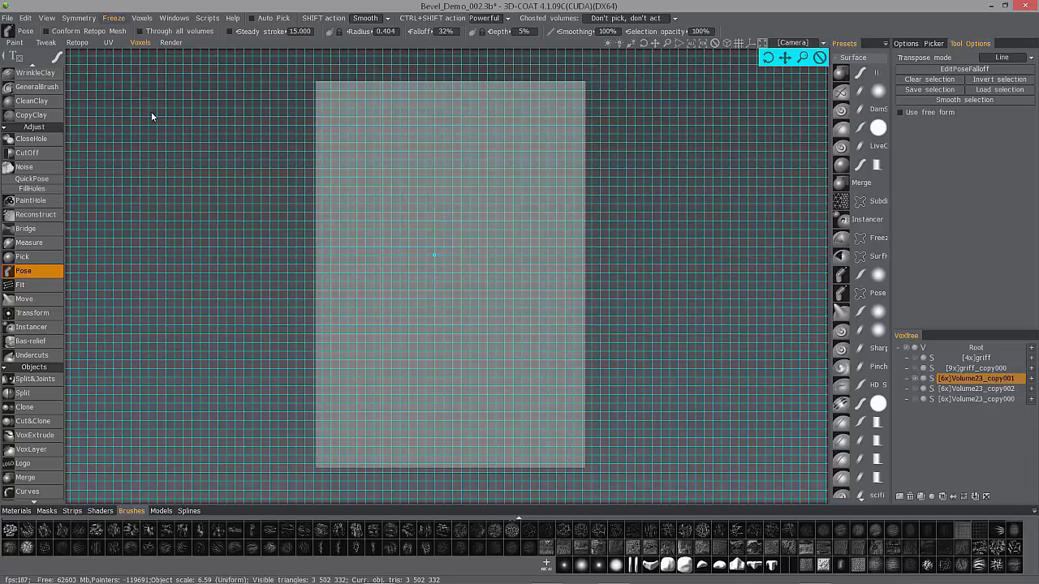
{"action": "left_click", "coordinate": [57, 59]}
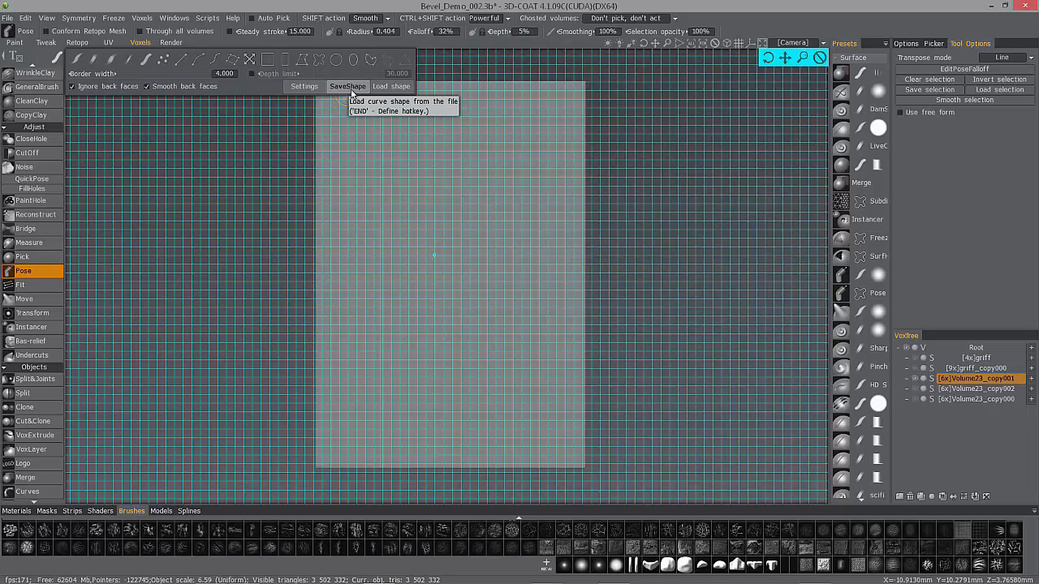
{"action": "left_click", "coordinate": [351, 95]}
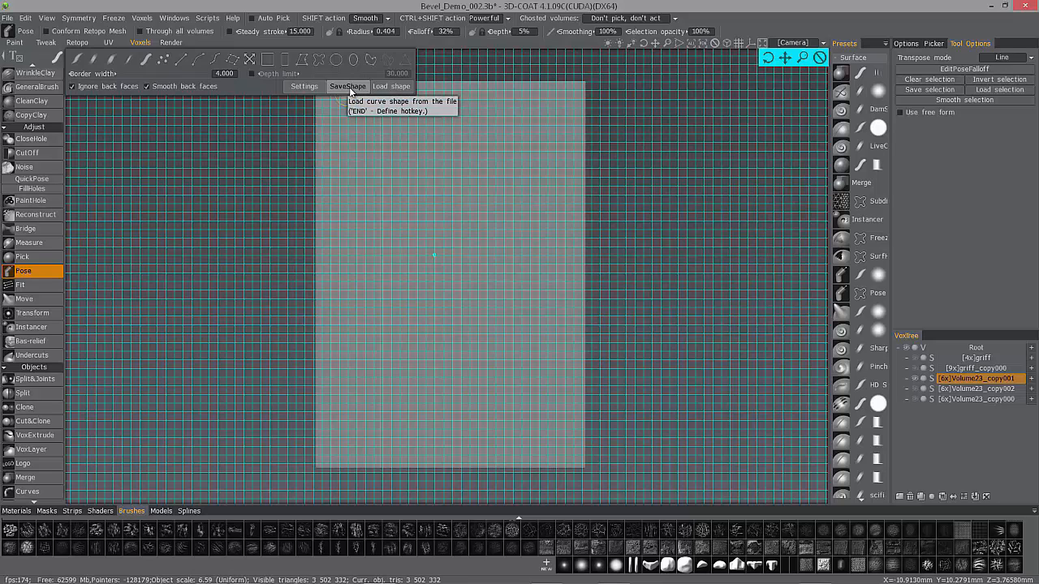
{"action": "left_click", "coordinate": [350, 92]}
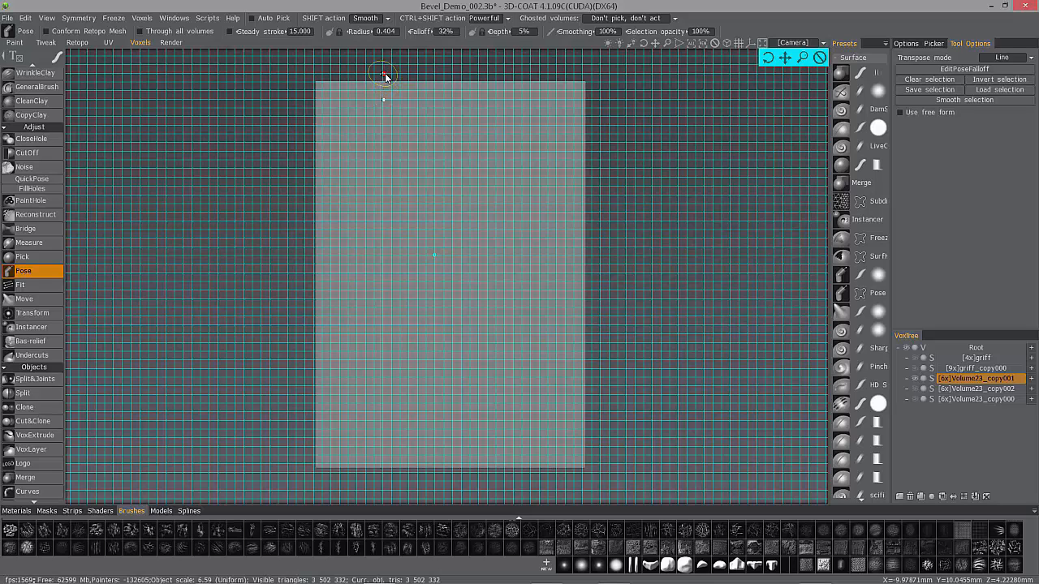
Step: Select a band along the block's top edge with a pose line and reset the pose falloff curve to default
{"action": "left_click_drag", "start_coordinate": [385, 84], "coordinate": [386, 83]}
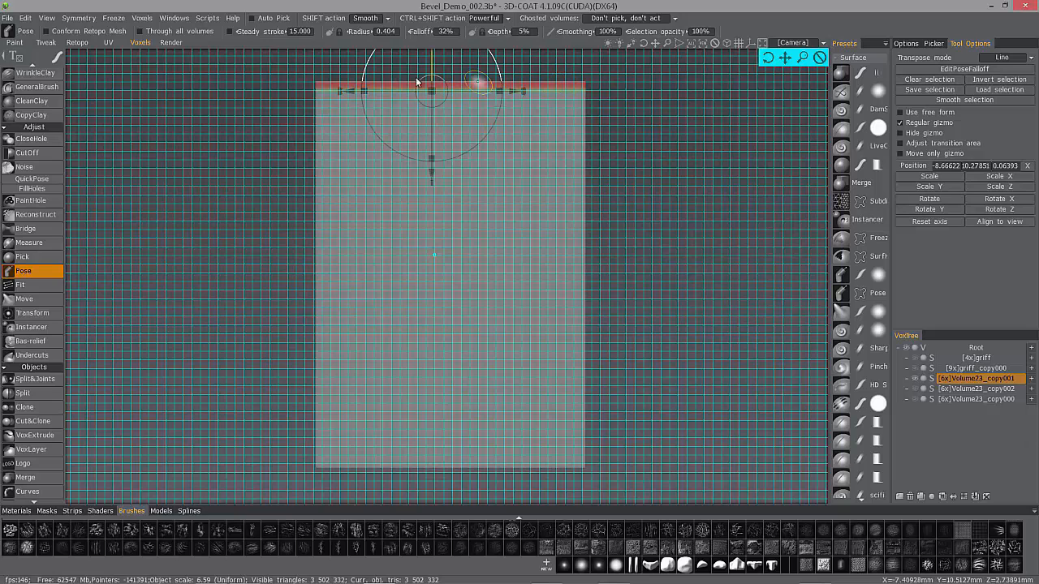
{"action": "left_click", "coordinate": [960, 69]}
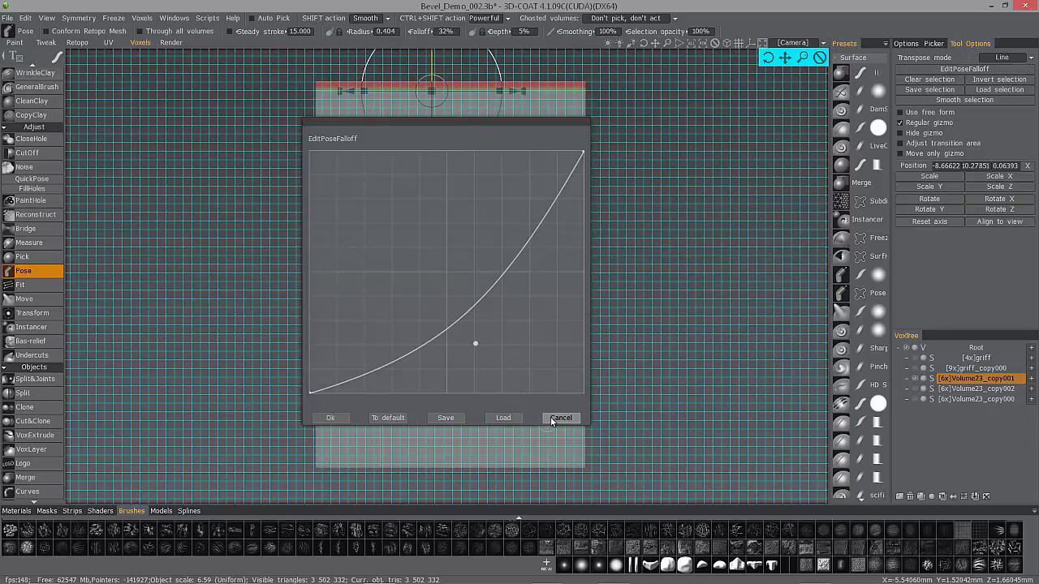
{"action": "left_click", "coordinate": [386, 418]}
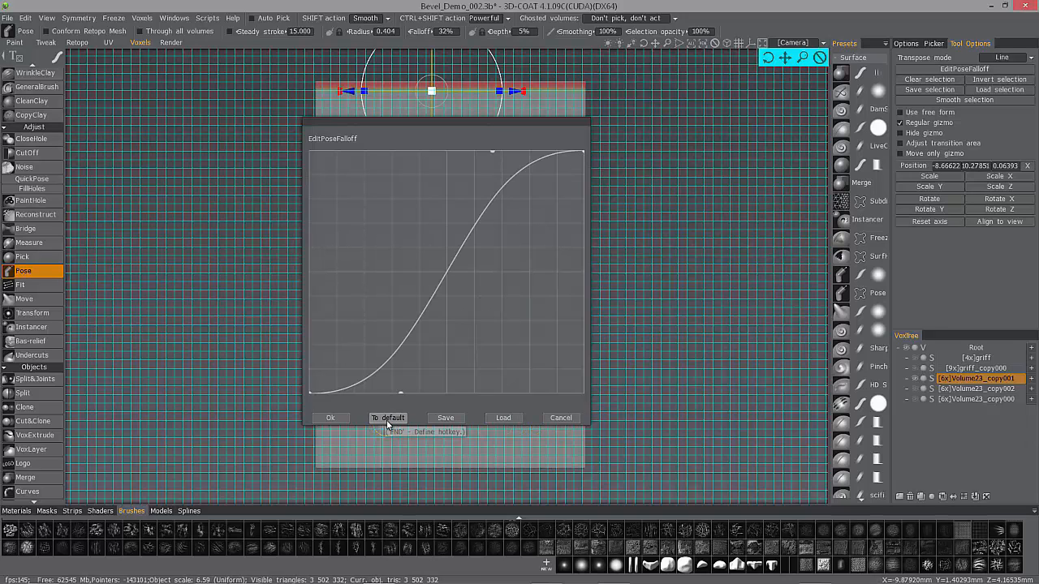
{"action": "left_click", "coordinate": [331, 419]}
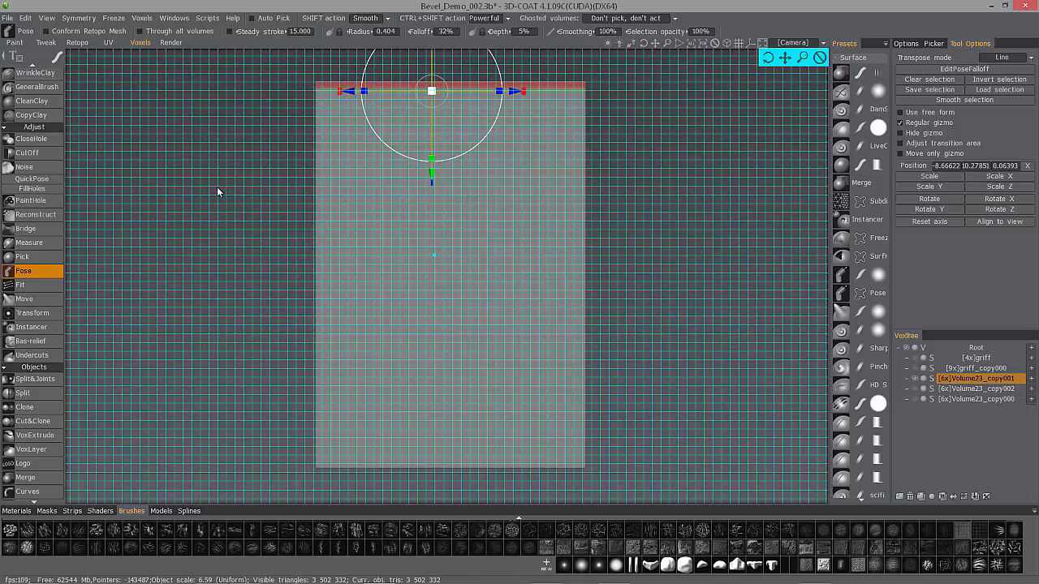
{"action": "middle_click_drag", "start_coordinate": [179, 187], "coordinate": [189, 179], "text": "alt"}
{"action": "scroll", "coordinate": [197, 186], "scroll_direction": "up", "scroll_amount": 5}
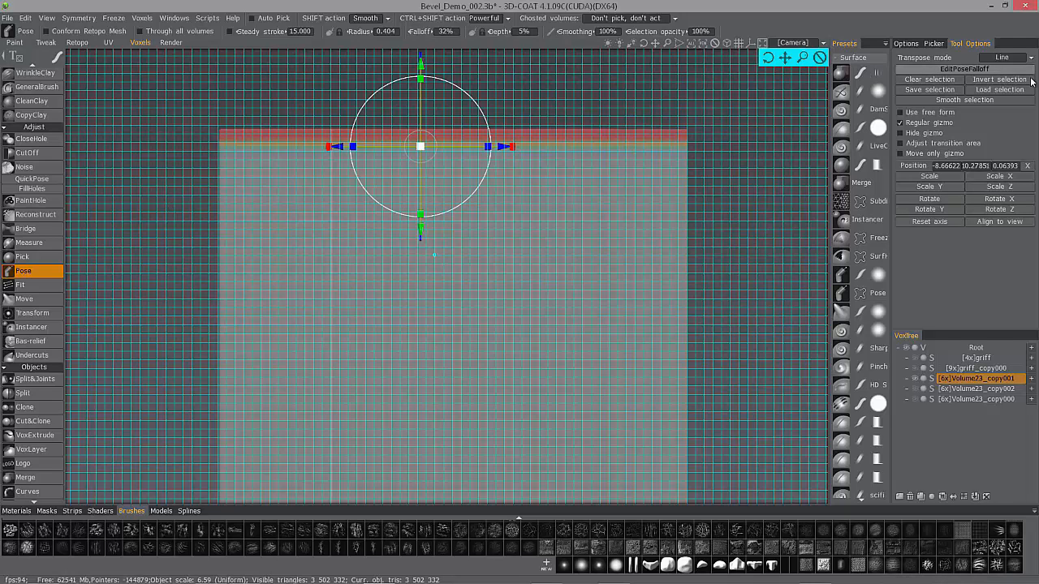
{"action": "left_click", "coordinate": [964, 69]}
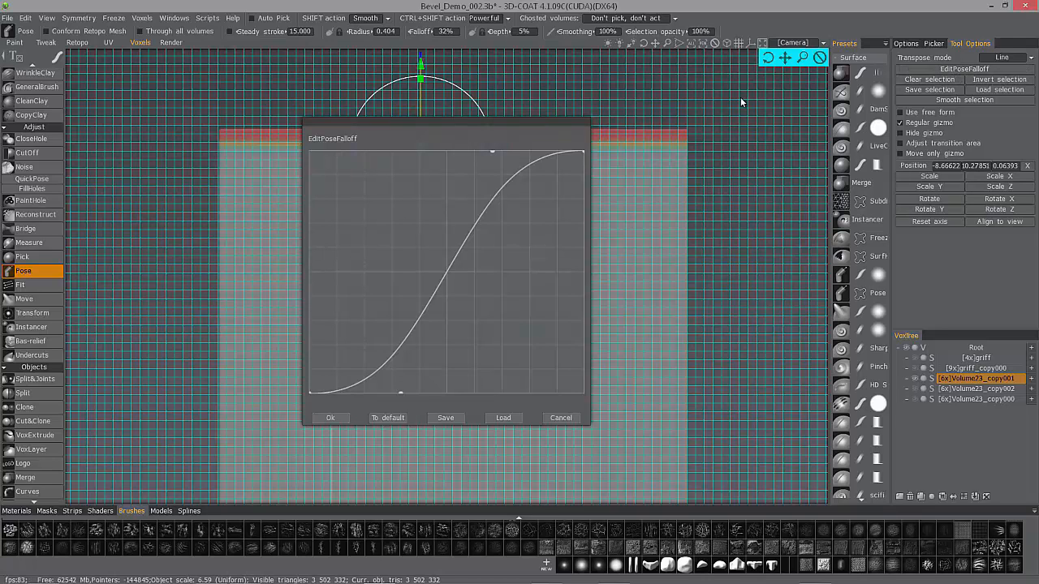
{"action": "left_click", "coordinate": [332, 416]}
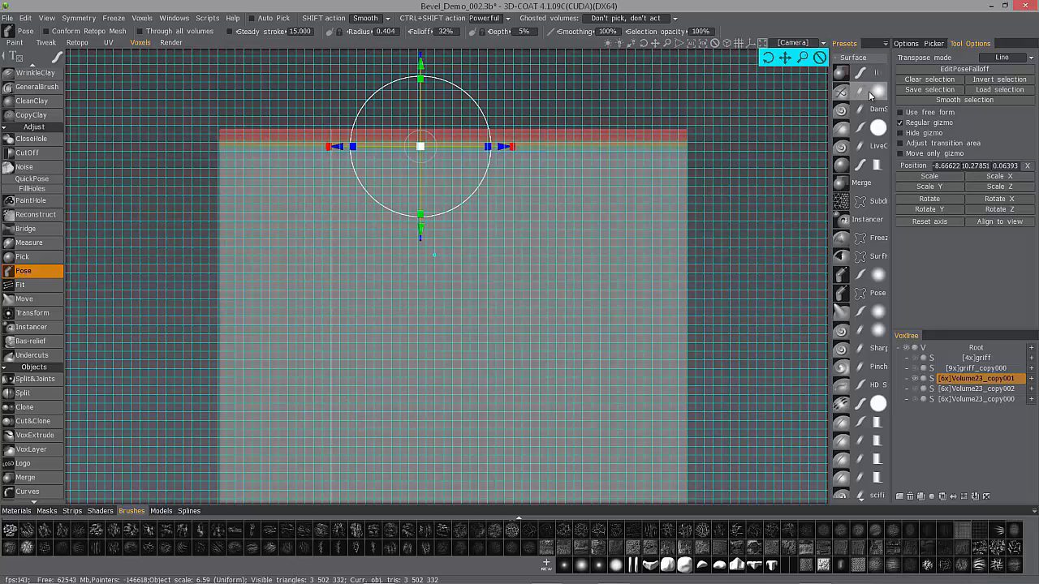
Step: Clear the pose selection, shift the 2D grid slightly and reselect a narrower band along the block's top edge
{"action": "left_click", "coordinate": [924, 80]}
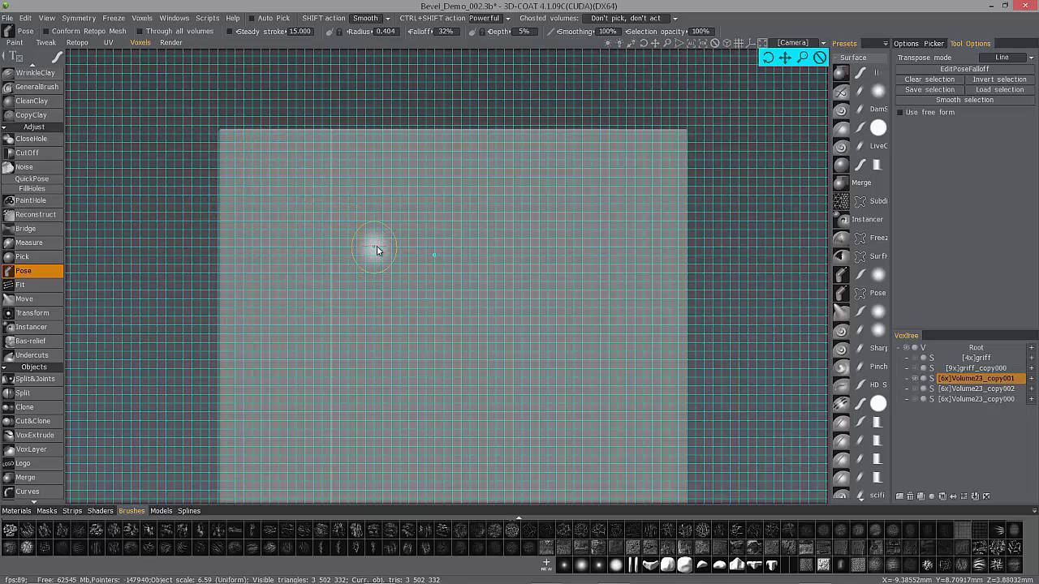
{"action": "key", "text": "ctrl+d"}
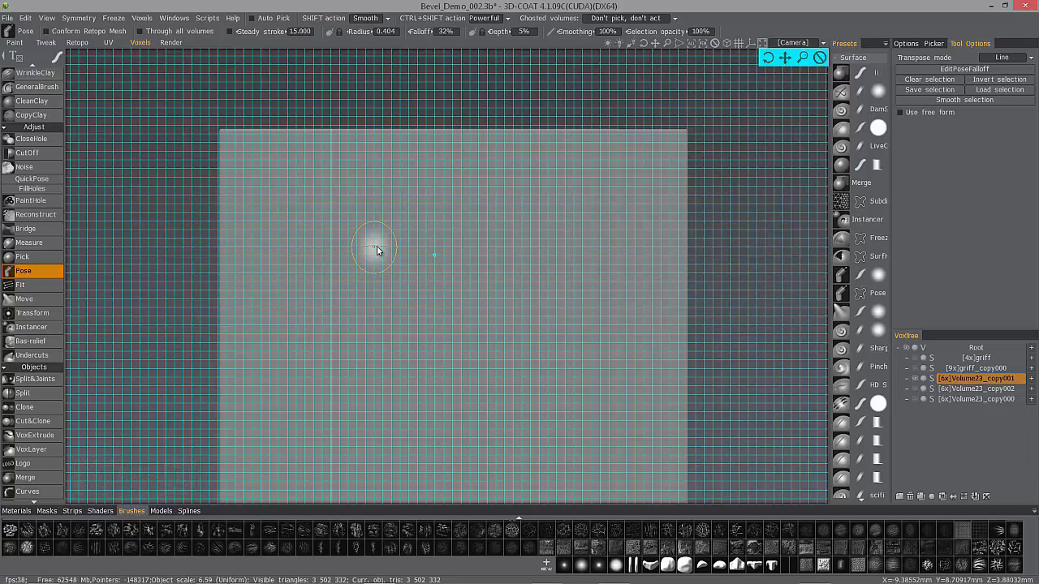
{"action": "left_click_drag", "start_coordinate": [785, 58], "coordinate": [785, 58]}
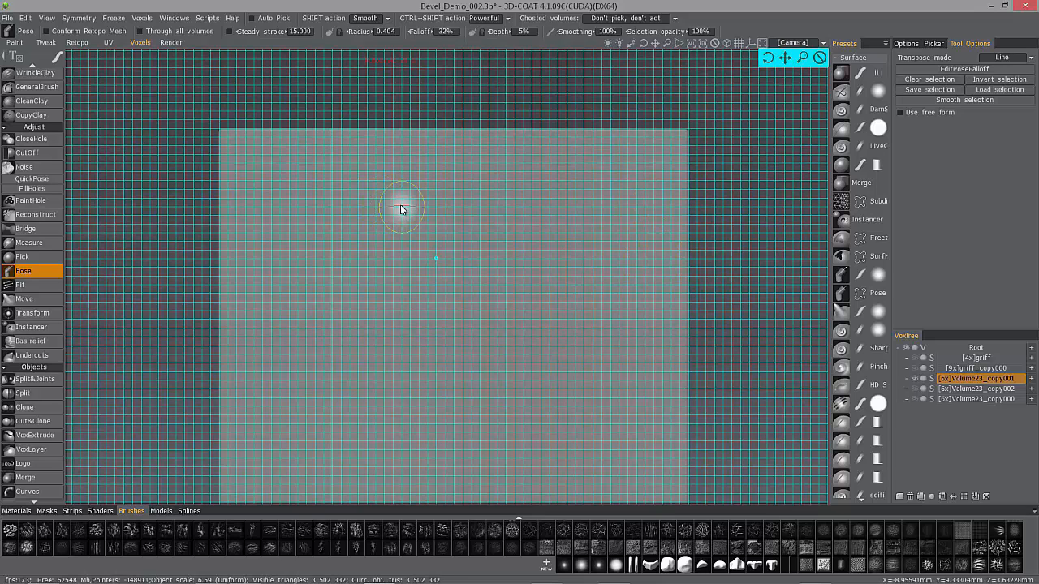
{"action": "left_click", "coordinate": [344, 131]}
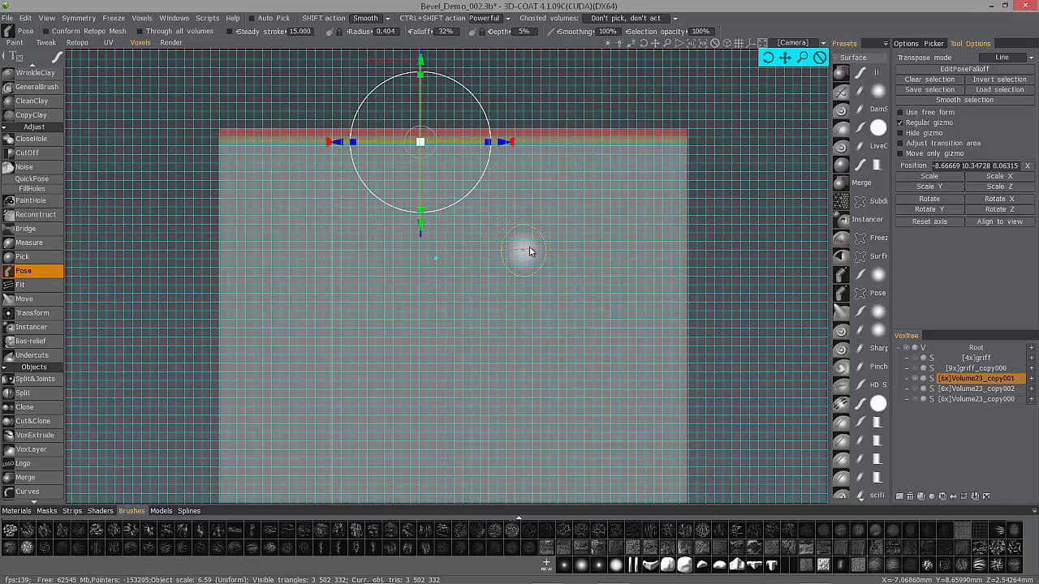
Step: Hide the 2D grid and scale the selected top of the block inward to form a bevel around its rim
{"action": "key", "text": "x"}
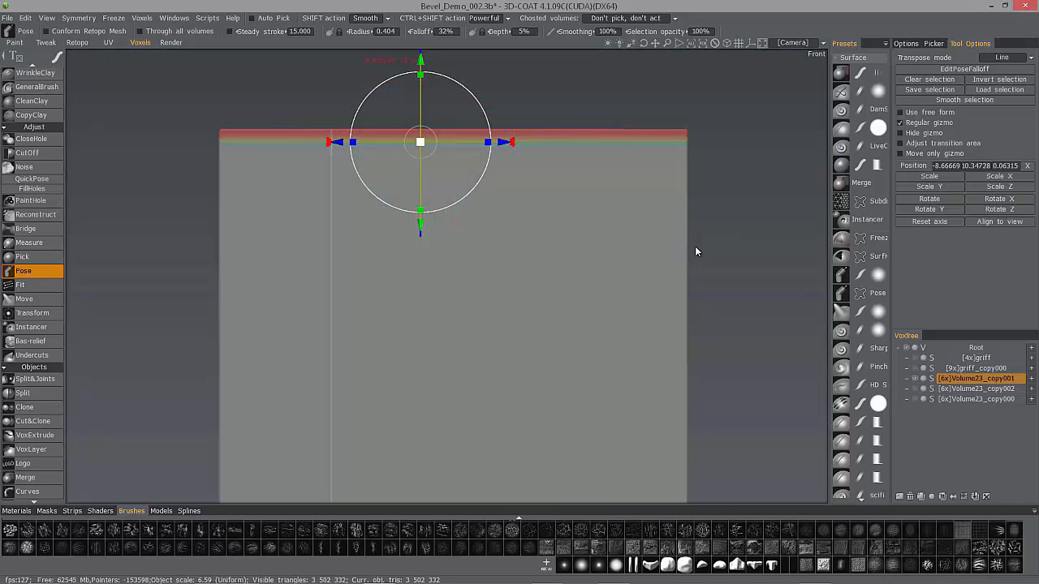
{"action": "middle_click_drag", "start_coordinate": [734, 297], "coordinate": [734, 382], "text": "alt"}
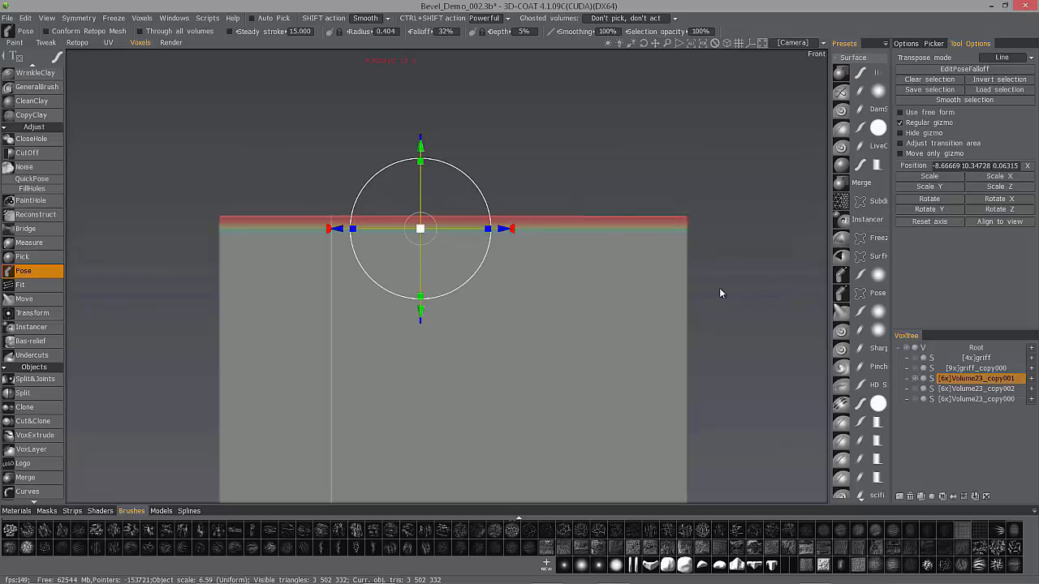
{"action": "left_click_drag", "start_coordinate": [670, 281], "coordinate": [670, 351], "text": "alt"}
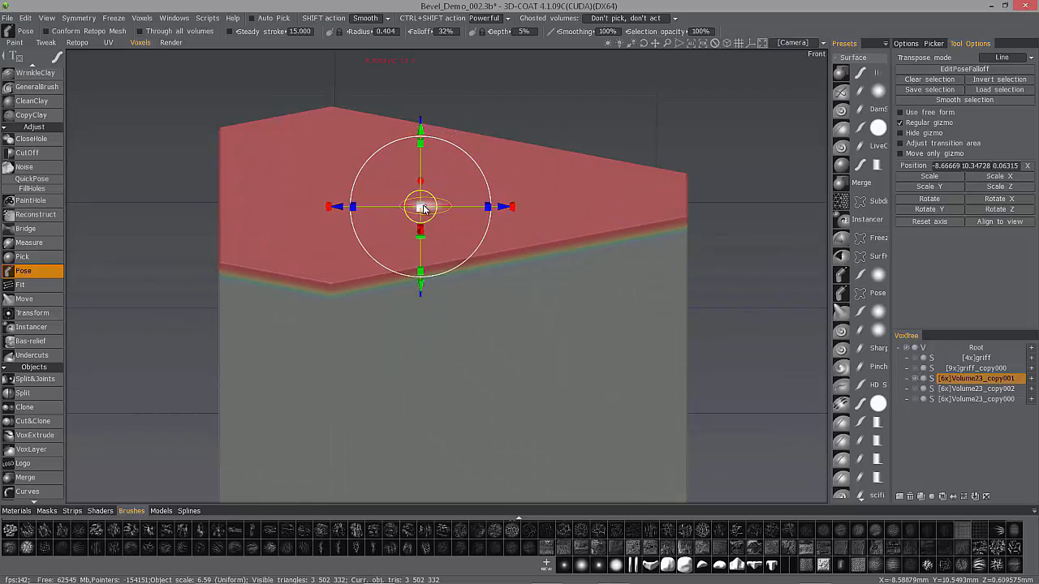
{"action": "left_click_drag", "start_coordinate": [420, 204], "coordinate": [419, 209]}
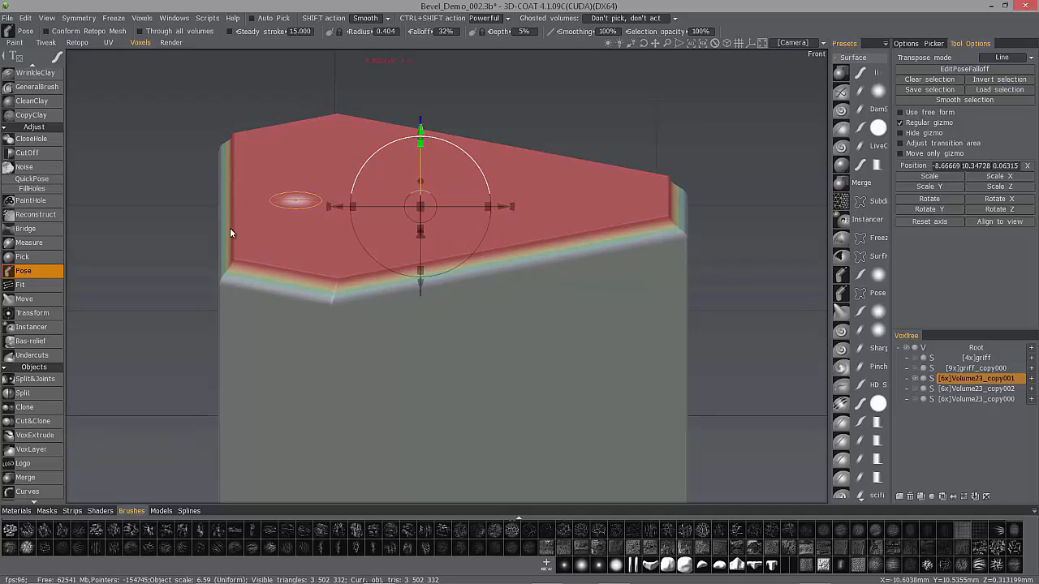
{"action": "left_click_drag", "start_coordinate": [230, 228], "coordinate": [537, 323], "text": "alt"}
{"action": "scroll", "coordinate": [537, 355], "scroll_direction": "up", "scroll_amount": 6}
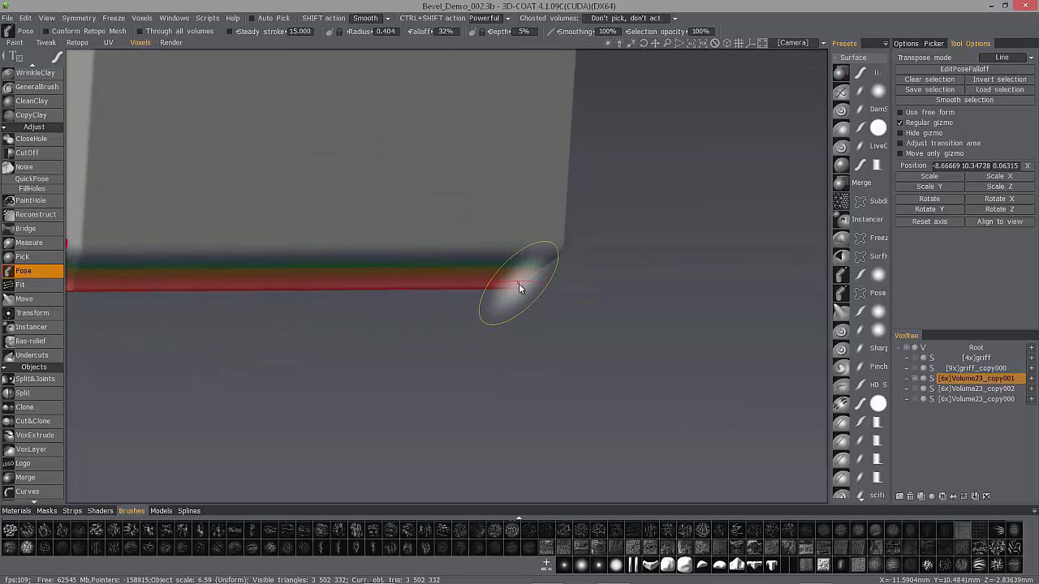
Step: Compare the pose falloff curve with the profile of the bevel at the block's corner
{"action": "left_click", "coordinate": [962, 70]}
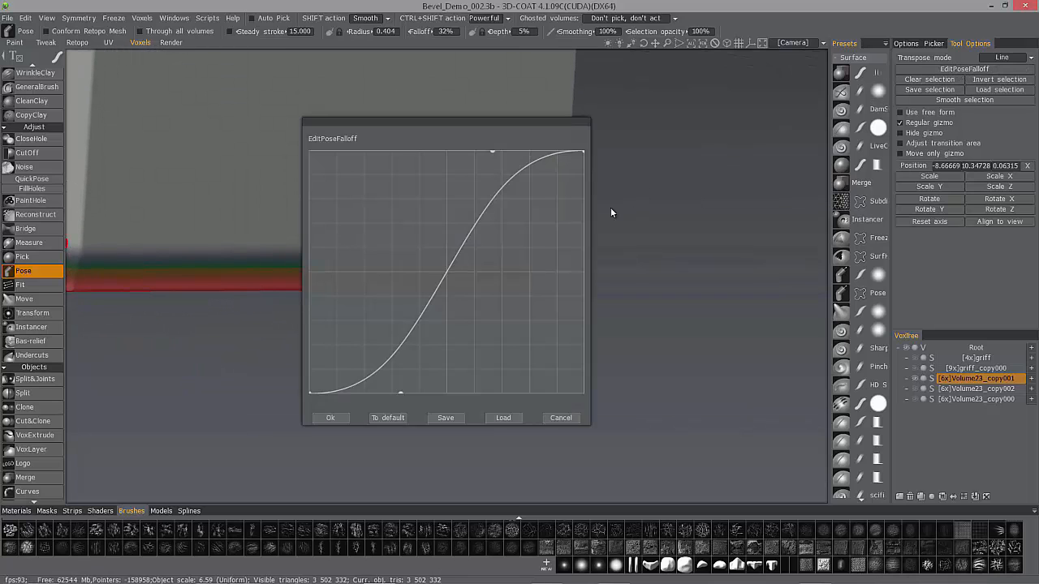
{"action": "left_click_drag", "start_coordinate": [414, 123], "coordinate": [715, 65]}
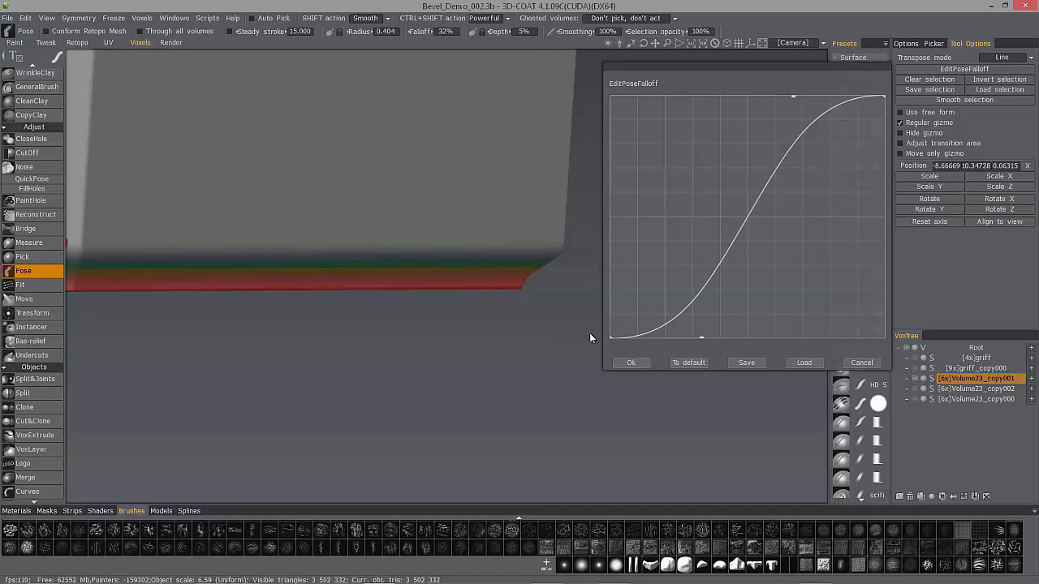
{"action": "left_click", "coordinate": [630, 362]}
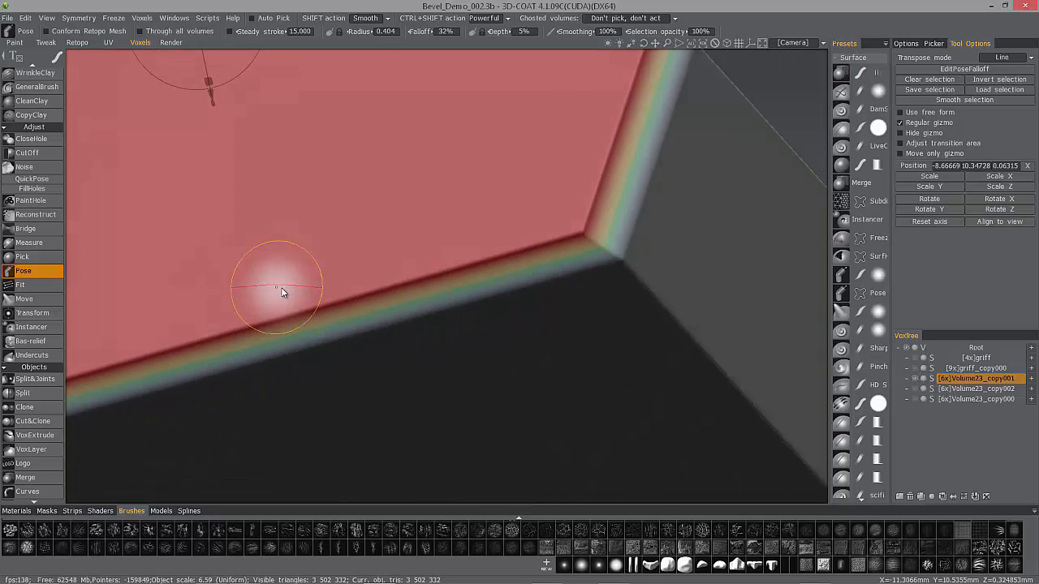
{"action": "left_click_drag", "start_coordinate": [282, 292], "coordinate": [520, 292], "text": "alt"}
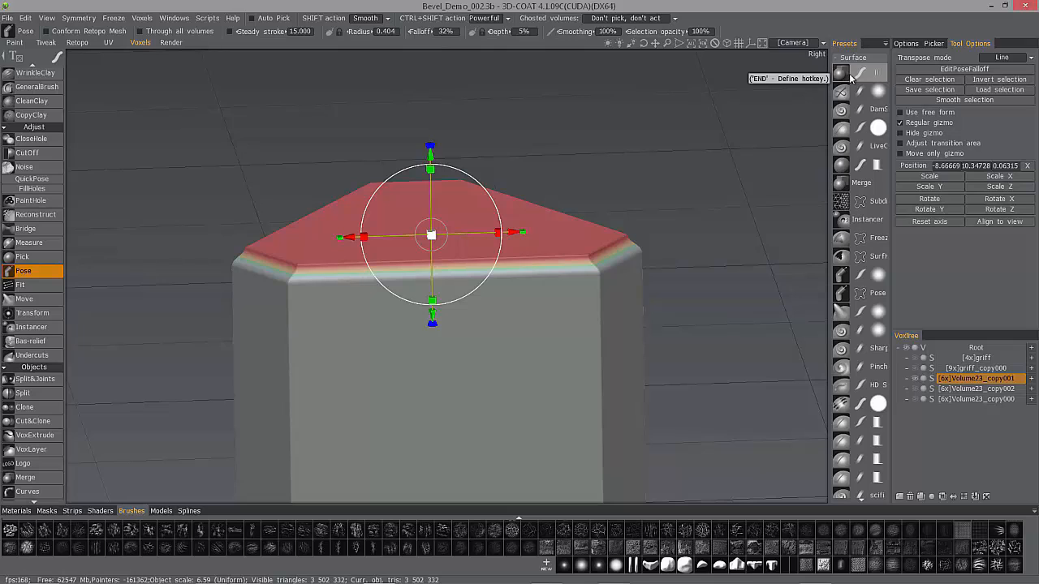
Step: Undo the inward scaling of the block's top and clear the pose selection
{"action": "key", "text": "ctrl+z"}
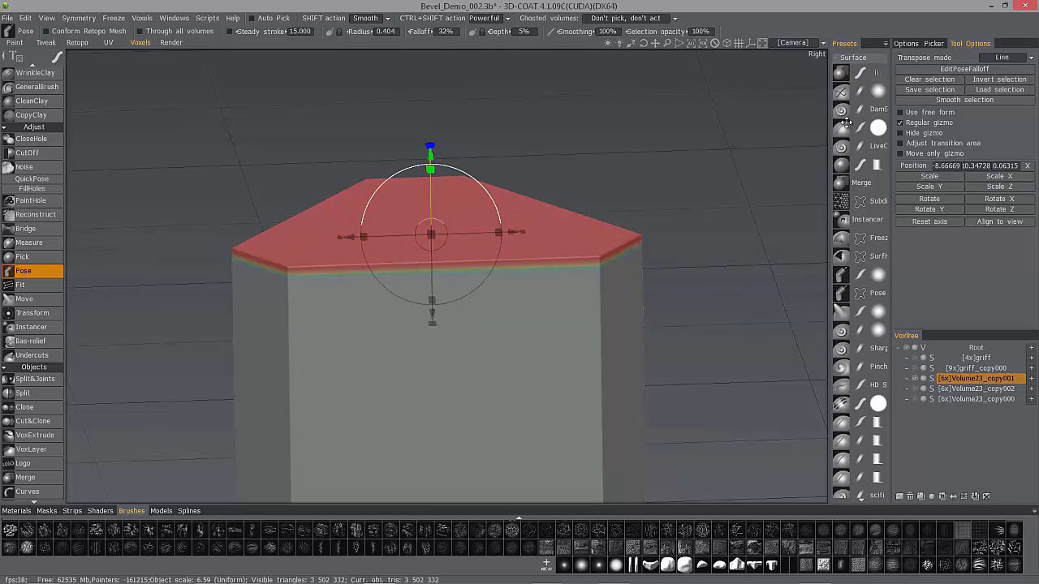
{"action": "left_click", "coordinate": [925, 80]}
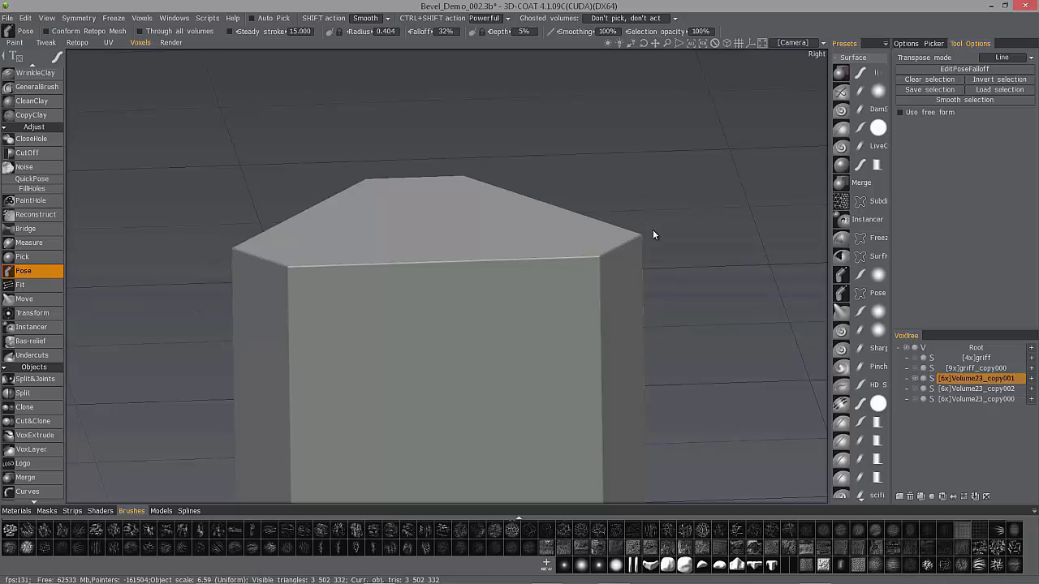
Step: Return to the front view with the 2D grid shown and check the pose falloff curve
{"action": "key", "text": "KP_2"}
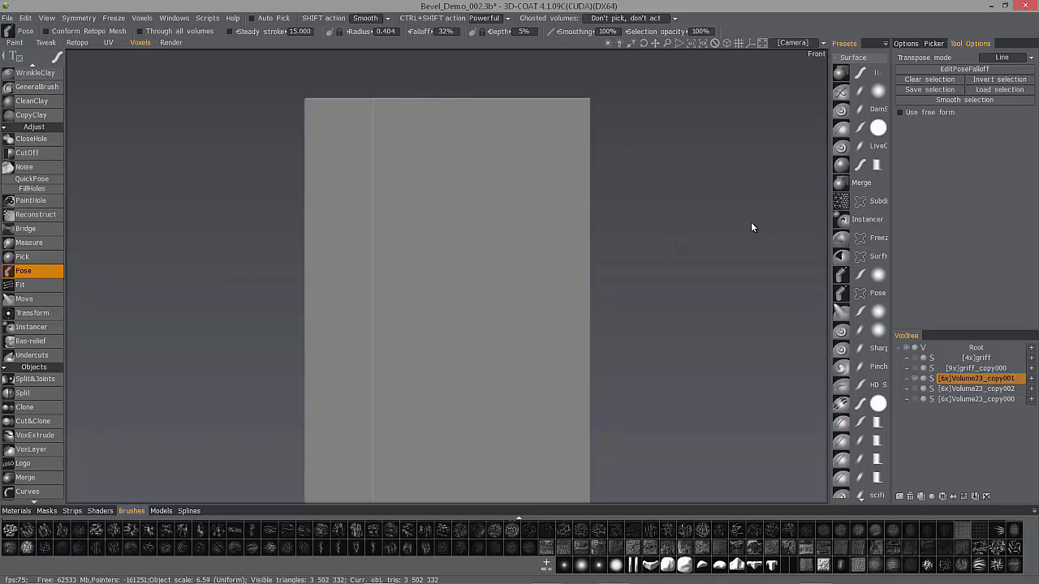
{"action": "key", "text": "apostrophe"}
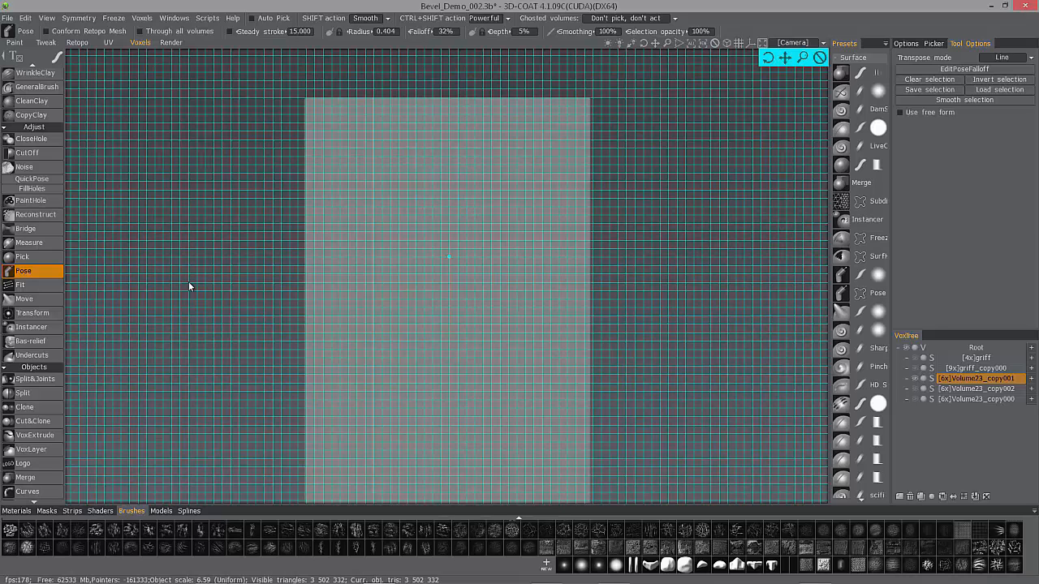
{"action": "left_click", "coordinate": [958, 71]}
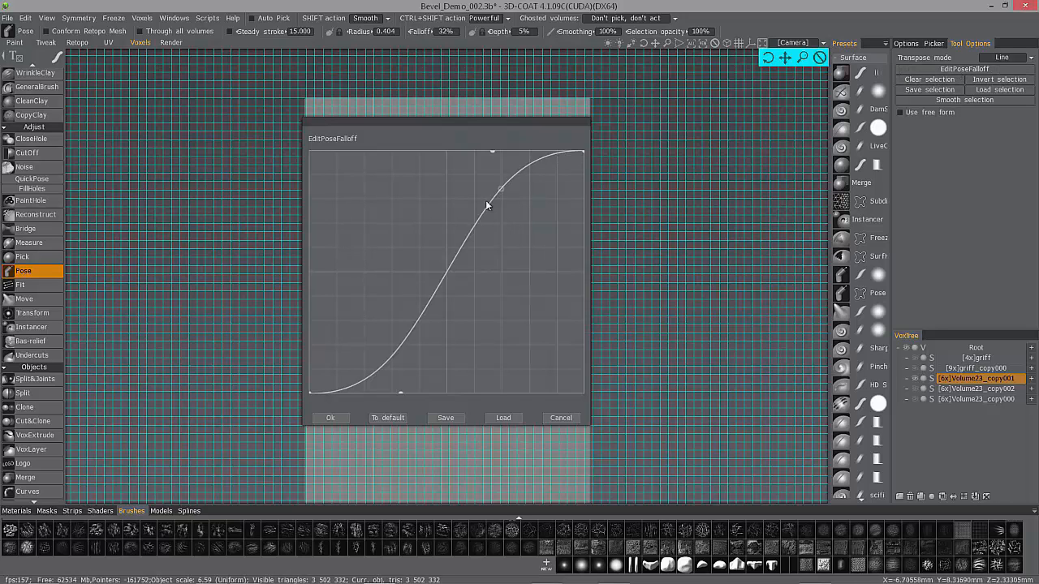
{"action": "left_click", "coordinate": [332, 418]}
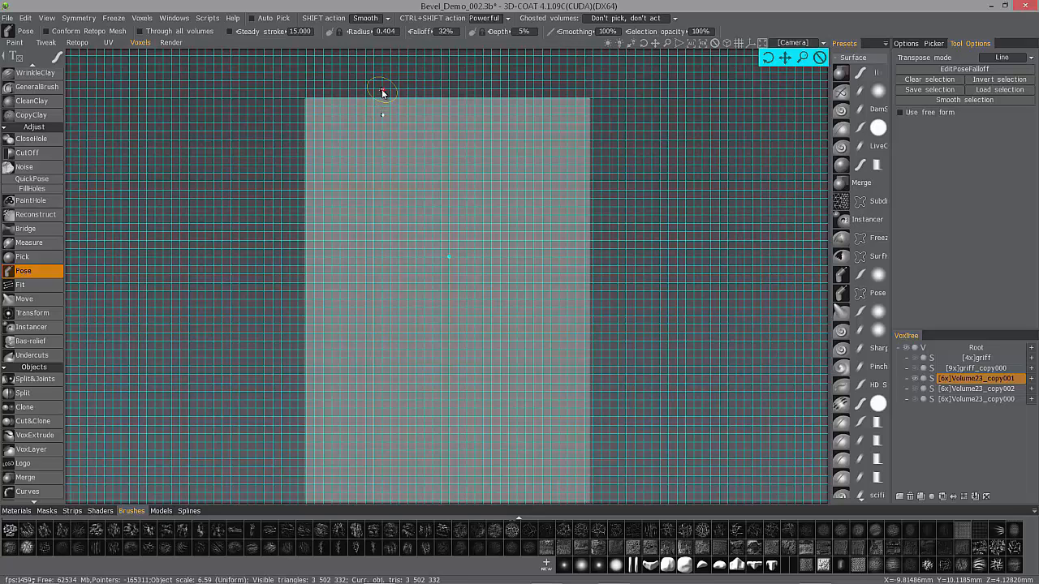
Step: Select a very thin strip along the block's top edge with a short pose line in the front view
{"action": "left_click_drag", "start_coordinate": [374, 91], "coordinate": [372, 91]}
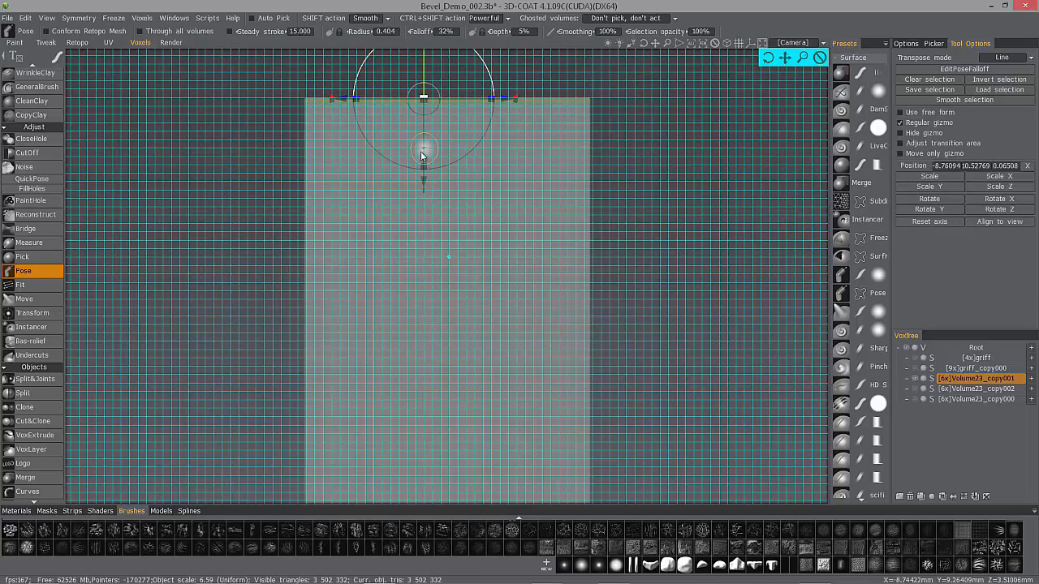
{"action": "middle_click_drag", "start_coordinate": [531, 123], "coordinate": [531, 193], "text": "alt"}
{"action": "right_click_drag", "start_coordinate": [531, 193], "coordinate": [346, 199], "text": "alt"}
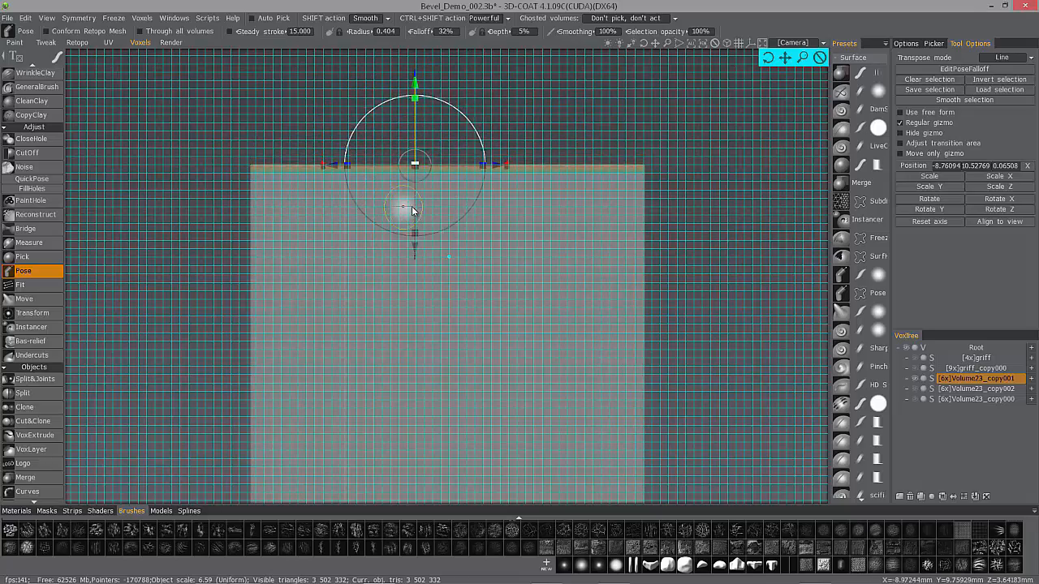
{"action": "left_click_drag", "start_coordinate": [613, 166], "coordinate": [611, 179], "text": "alt"}
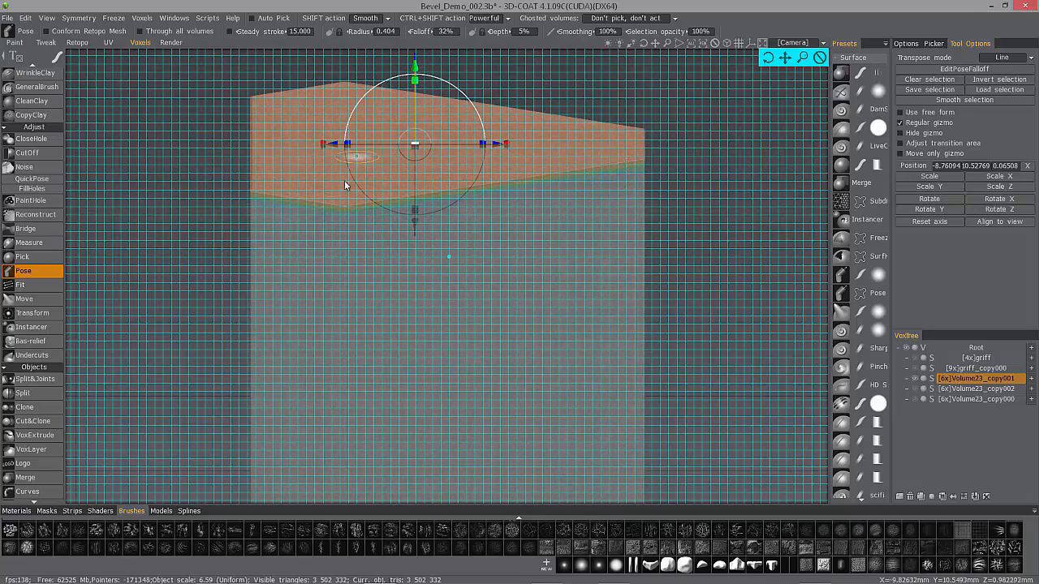
{"action": "left_click_drag", "start_coordinate": [348, 174], "coordinate": [233, 209], "text": "alt"}
{"action": "left_click_drag", "start_coordinate": [314, 221], "coordinate": [327, 201], "text": "alt"}
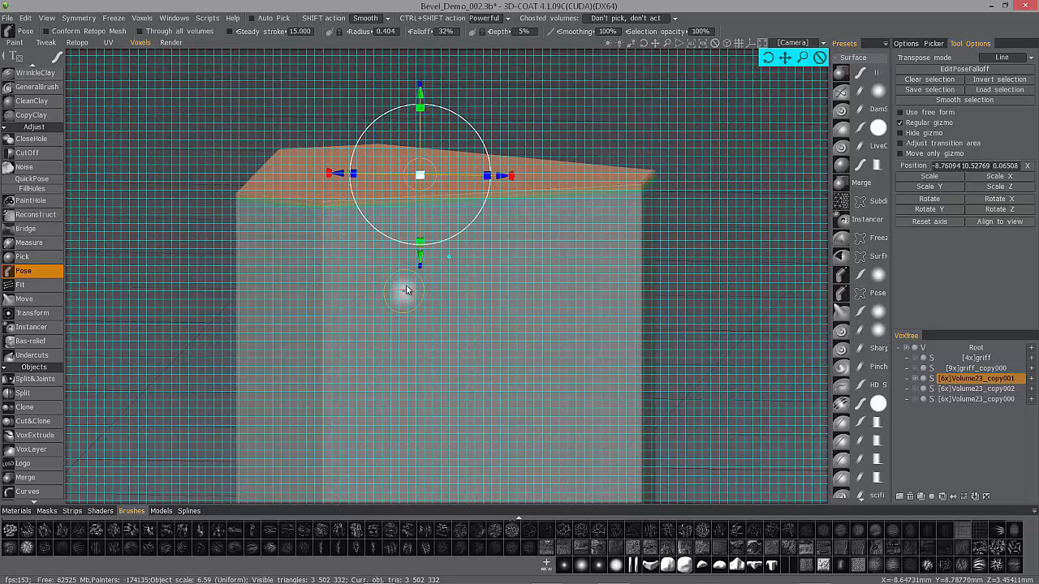
Step: Hide the 2D grid and scale the selected top strip inward to bevel the block's top edge
{"action": "key", "text": "grave"}
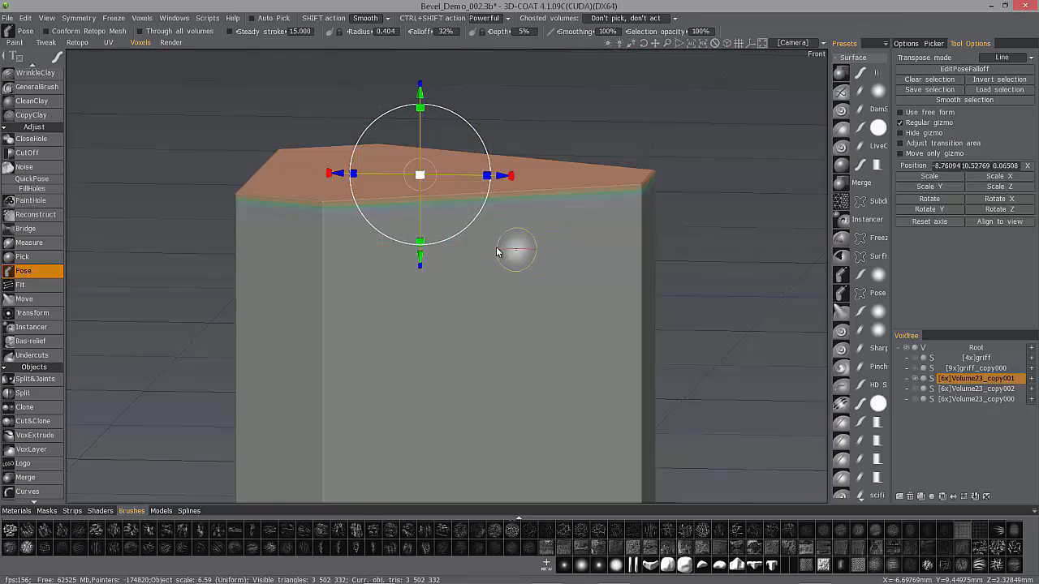
{"action": "left_click_drag", "start_coordinate": [482, 244], "coordinate": [480, 280], "text": "alt"}
{"action": "left_click_drag", "start_coordinate": [420, 147], "coordinate": [416, 147]}
{"action": "left_click_drag", "start_coordinate": [590, 213], "coordinate": [602, 180], "text": "alt"}
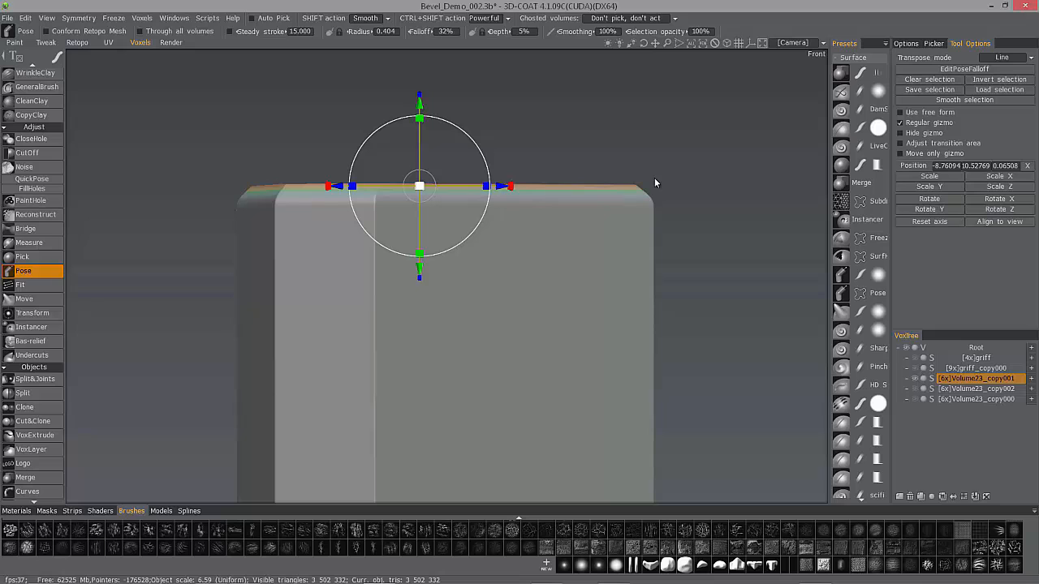
{"action": "left_click_drag", "start_coordinate": [410, 205], "coordinate": [401, 202], "text": "alt"}
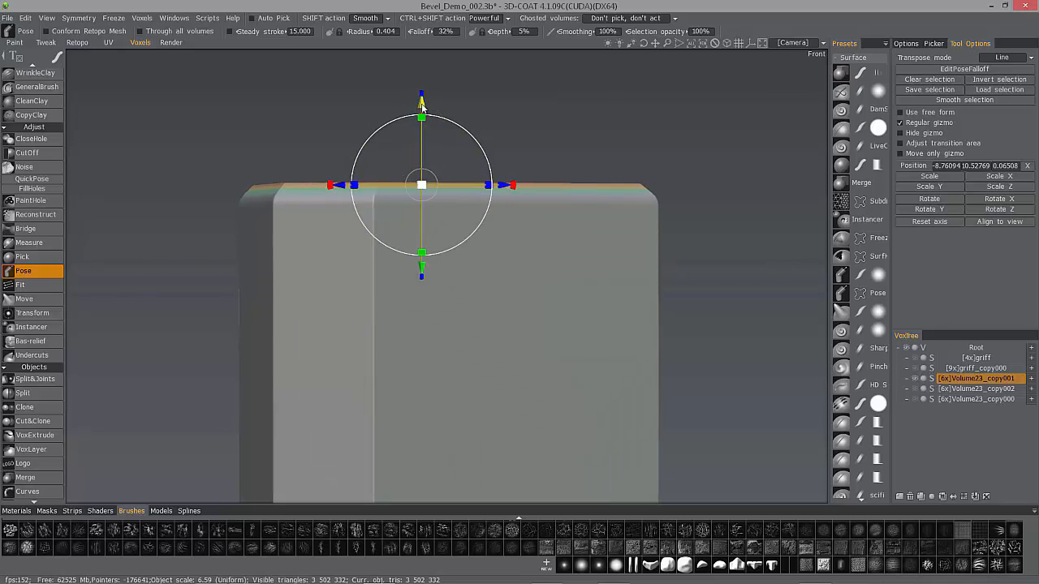
Step: Move the selected top face straight down along the vertical axis to about Y 10.08, sinking it into the block
{"action": "left_click_drag", "start_coordinate": [422, 107], "coordinate": [421, 112]}
{"action": "left_click_drag", "start_coordinate": [387, 213], "coordinate": [428, 158], "text": "alt"}
{"action": "left_click_drag", "start_coordinate": [237, 209], "coordinate": [296, 115], "text": "alt"}
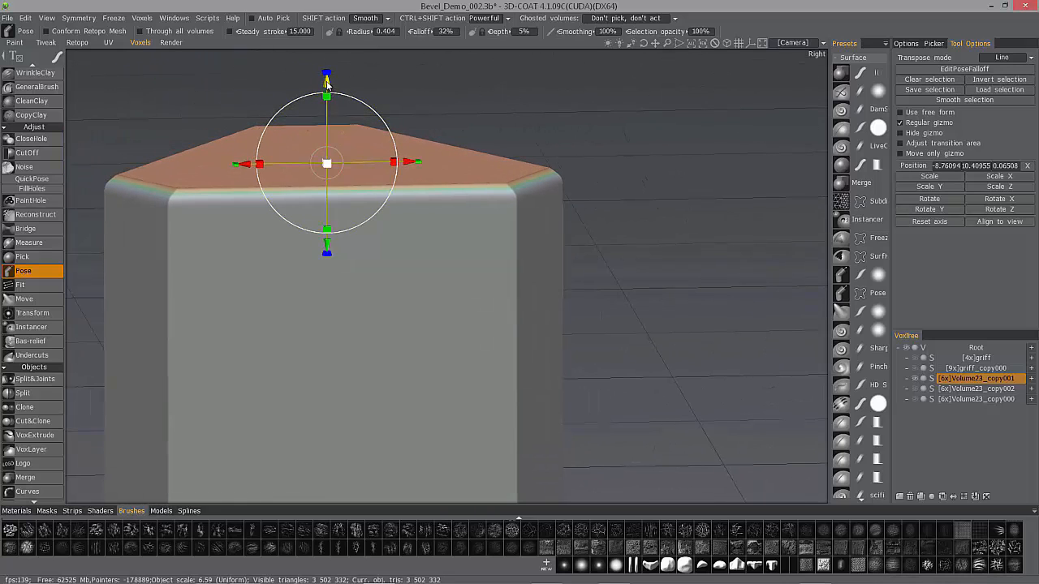
{"action": "left_click_drag", "start_coordinate": [327, 82], "coordinate": [332, 105]}
{"action": "left_click_drag", "start_coordinate": [425, 254], "coordinate": [519, 276], "text": "alt"}
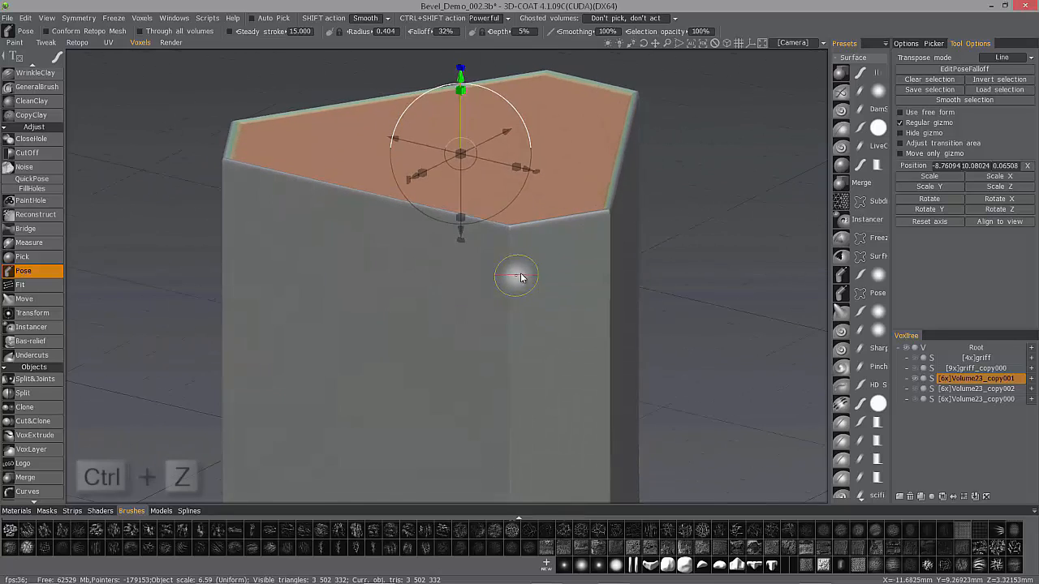
Step: Undo the lowering and inward scaling of the block's top
{"action": "key", "text": "ctrl+z"}
{"action": "key", "text": "ctrl+z"}
{"action": "key", "text": "ctrl+z"}
{"action": "key", "text": "ctrl+z"}
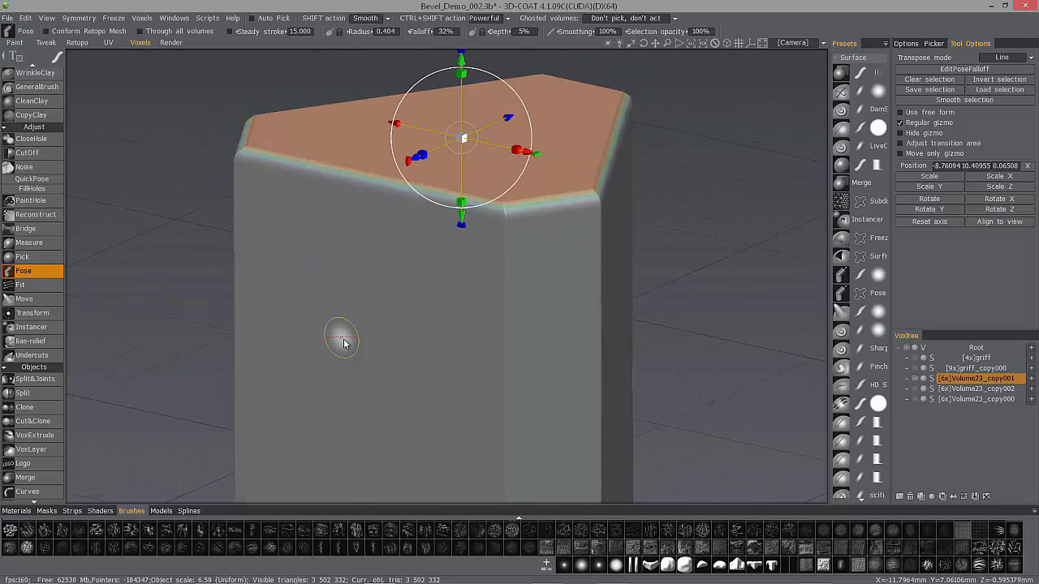
{"action": "key", "text": "ctrl+z"}
{"action": "key", "text": "ctrl+z"}
{"action": "key", "text": "ctrl+z"}
{"action": "key", "text": "ctrl+z"}
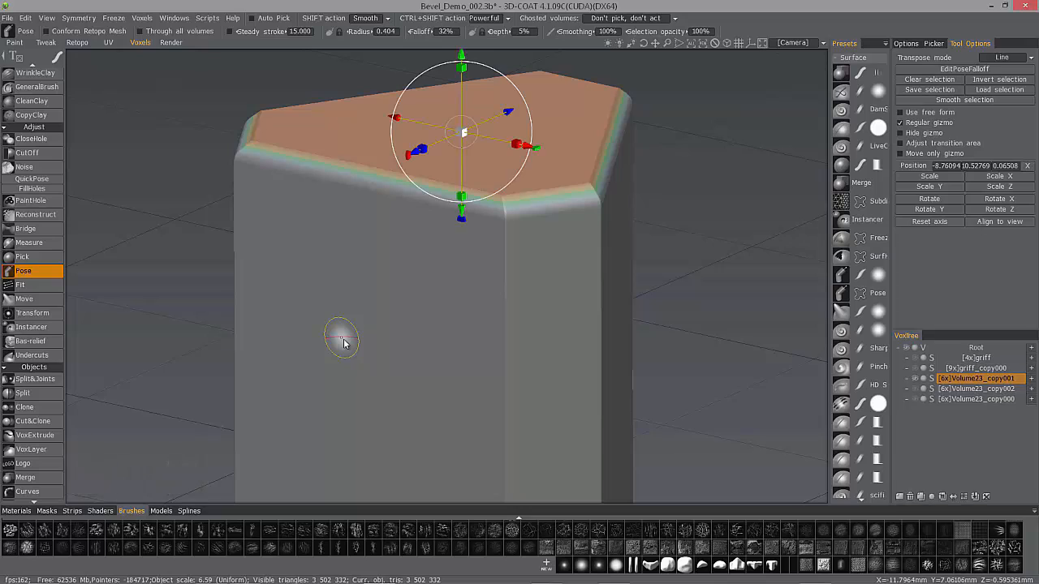
{"action": "key", "text": "ctrl+z"}
{"action": "key", "text": "ctrl+z"}
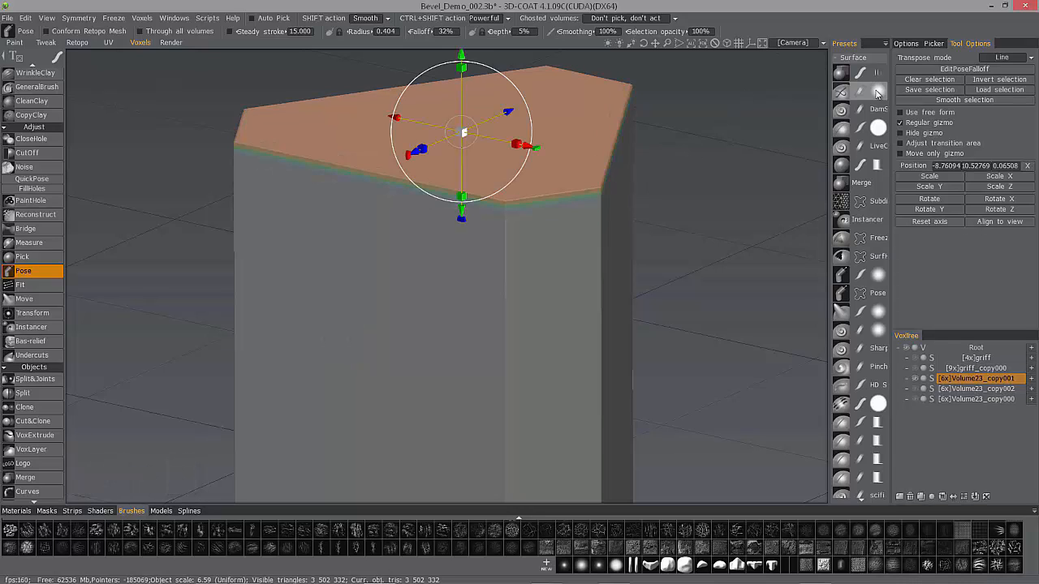
Step: Clear the pose selection and return to the front view with the 2D grid shown
{"action": "left_click", "coordinate": [929, 79]}
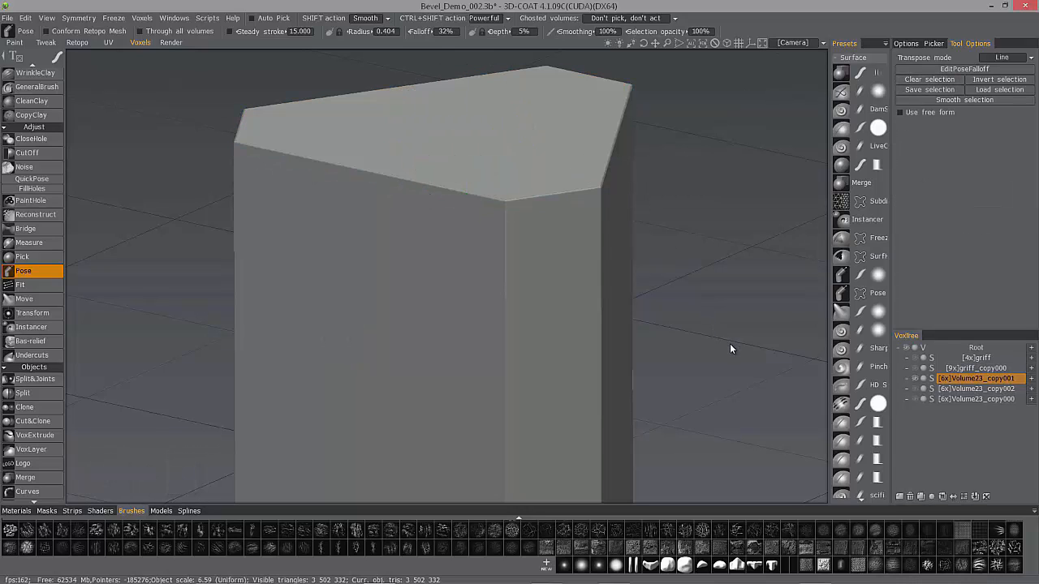
{"action": "key", "text": "ctrl+Right"}
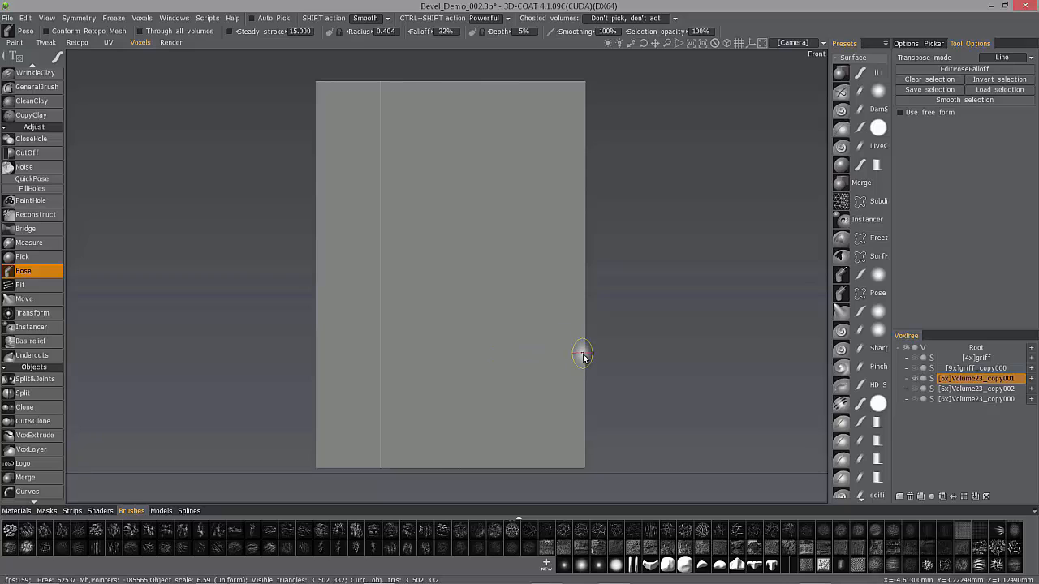
{"action": "key", "text": "backslash"}
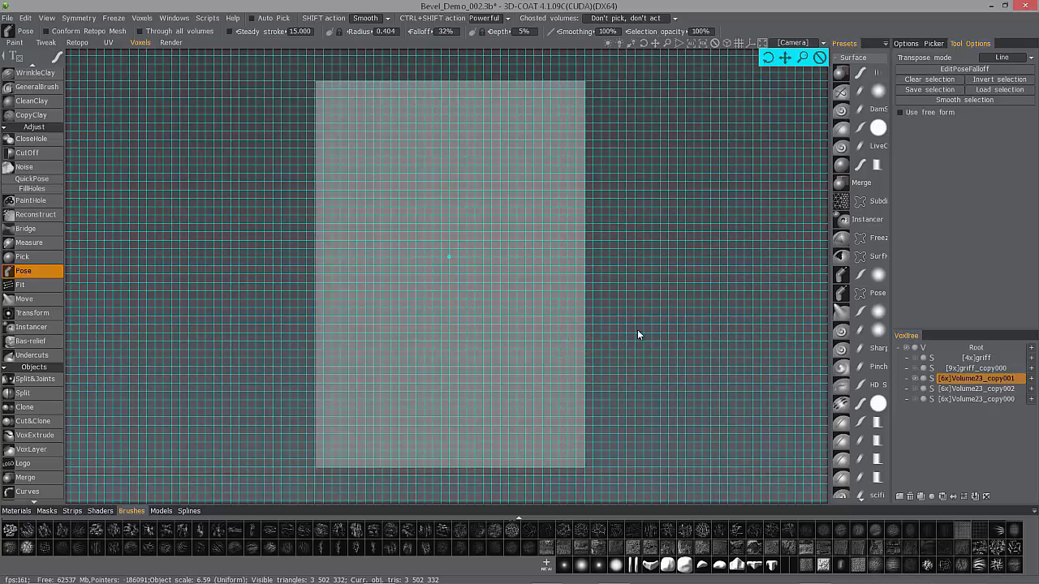
Step: Edit the pose falloff curve: pull in its lower handle, insert a middle control point and bulge the curve above the diagonal
{"action": "left_click", "coordinate": [945, 70]}
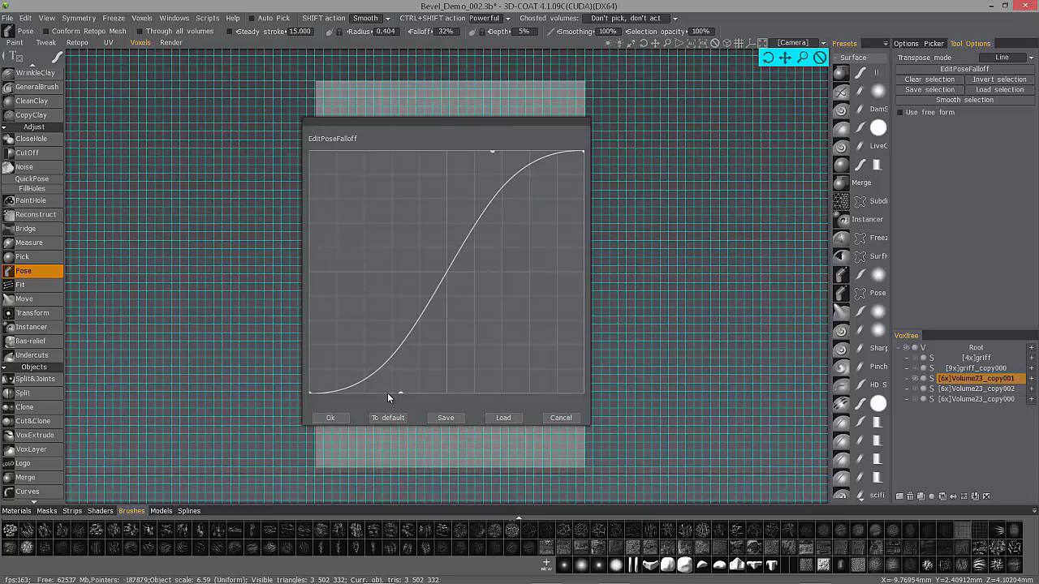
{"action": "left_click_drag", "start_coordinate": [399, 394], "coordinate": [341, 381]}
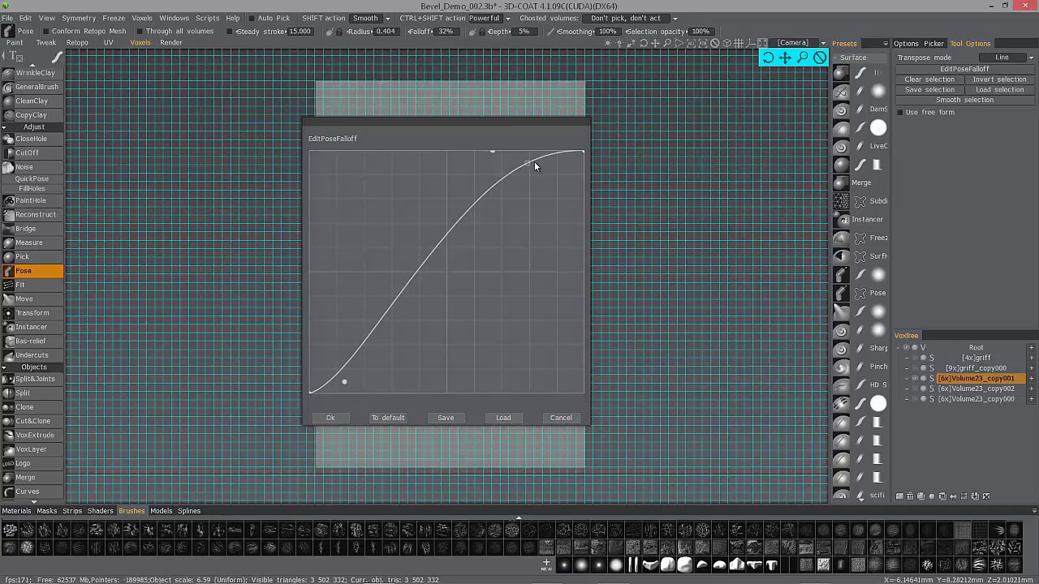
{"action": "left_click", "coordinate": [417, 272]}
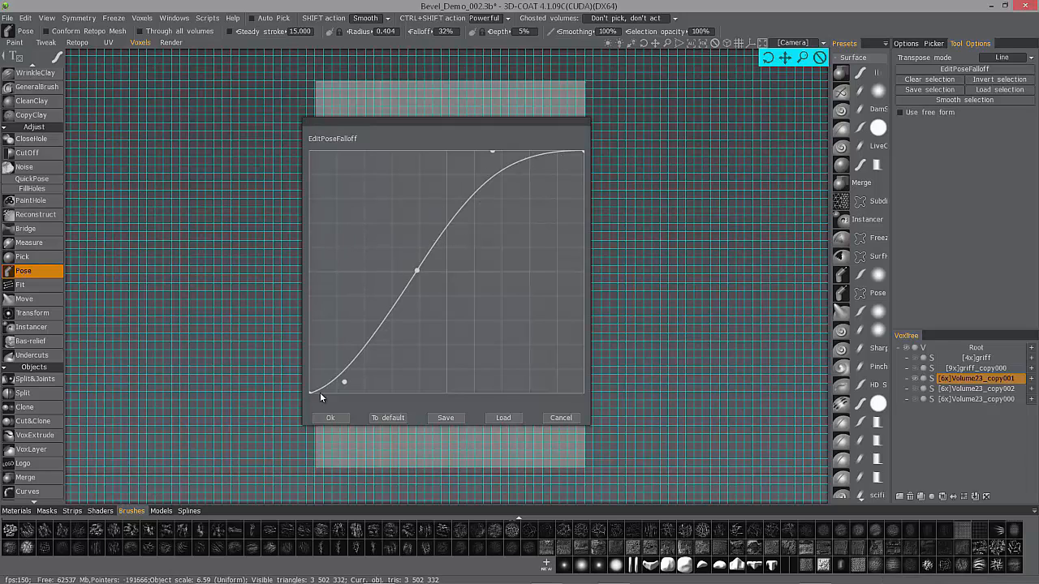
{"action": "left_click_drag", "start_coordinate": [417, 269], "coordinate": [402, 272]}
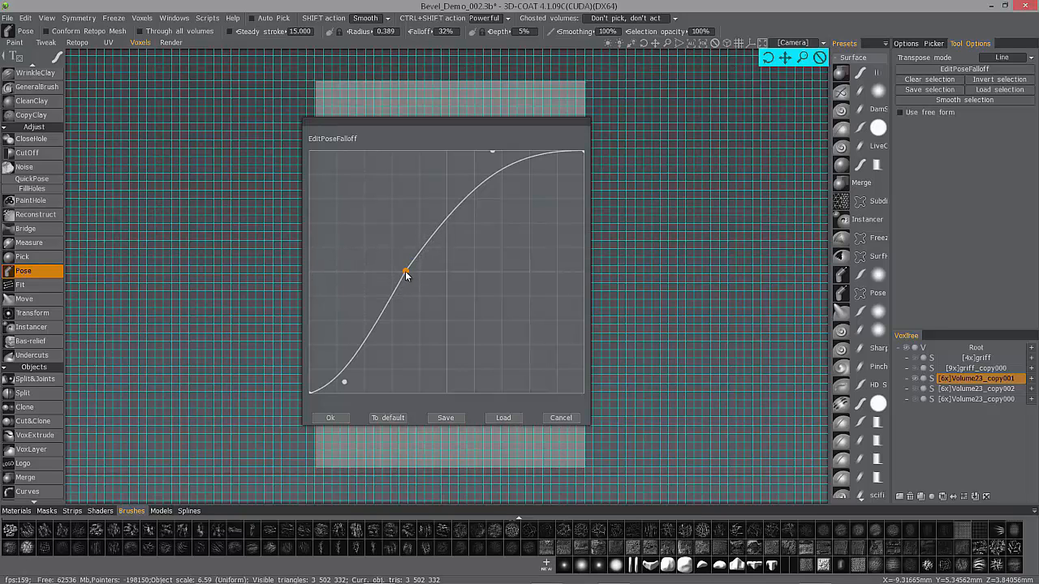
{"action": "left_click_drag", "start_coordinate": [405, 273], "coordinate": [367, 252]}
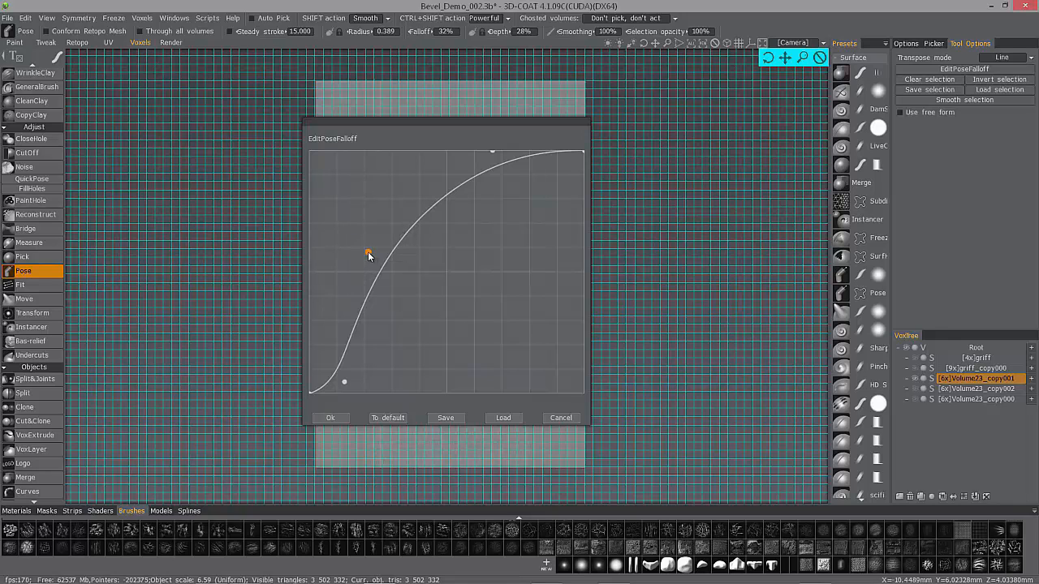
Step: Reshape the pose falloff curve into a smooth concave arc by lowering its middle and upper points below the diagonal
{"action": "left_click_drag", "start_coordinate": [367, 253], "coordinate": [434, 322]}
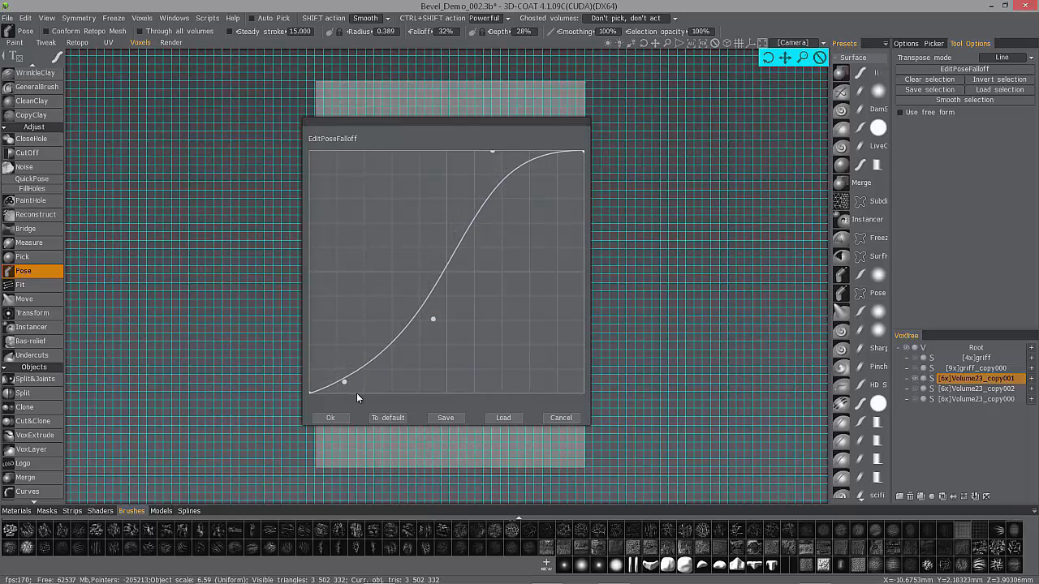
{"action": "left_click_drag", "start_coordinate": [492, 153], "coordinate": [537, 218]}
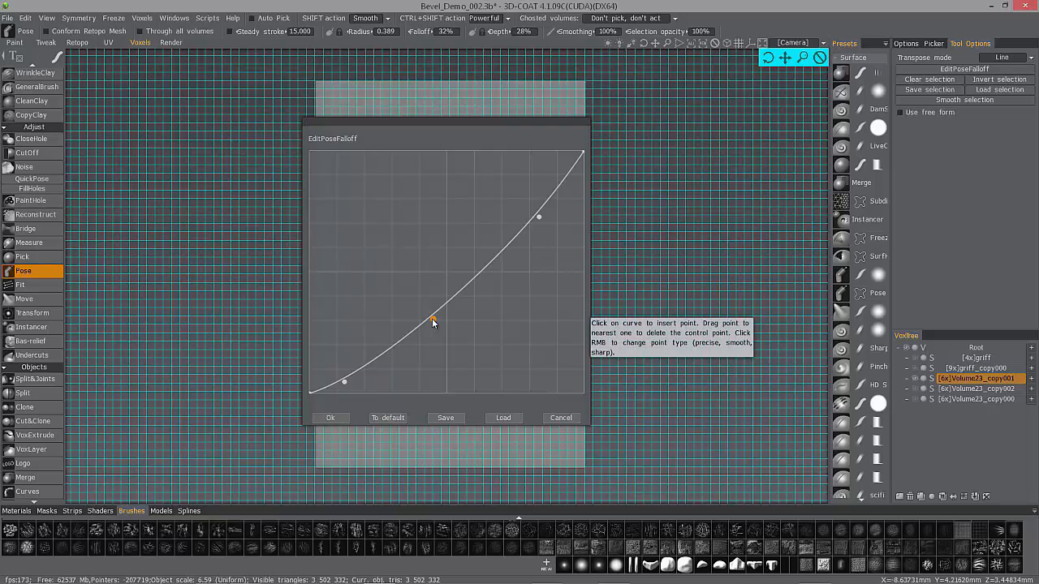
{"action": "left_click_drag", "start_coordinate": [434, 323], "coordinate": [435, 331]}
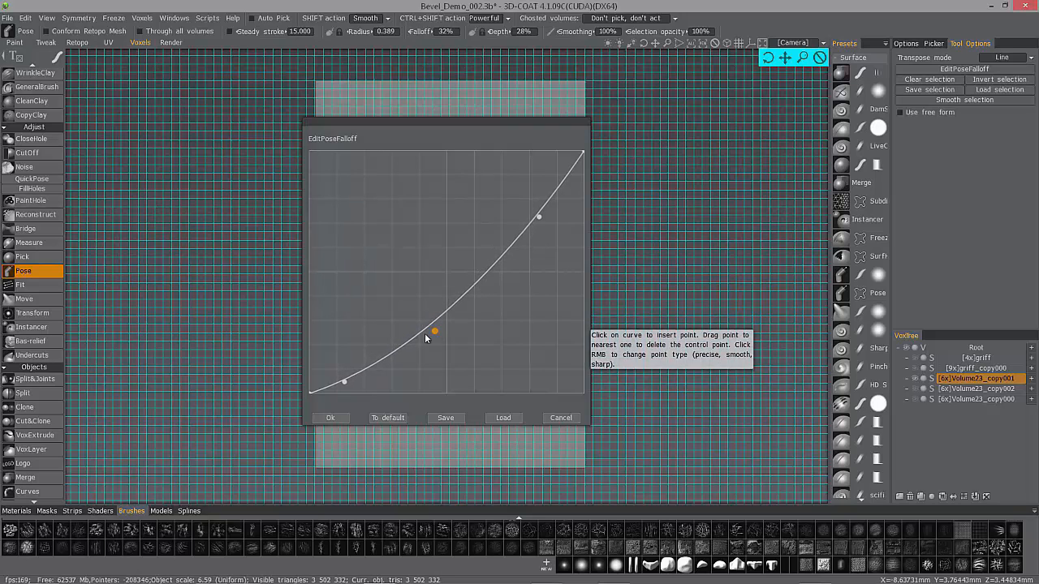
{"action": "left_click_drag", "start_coordinate": [345, 386], "coordinate": [342, 385]}
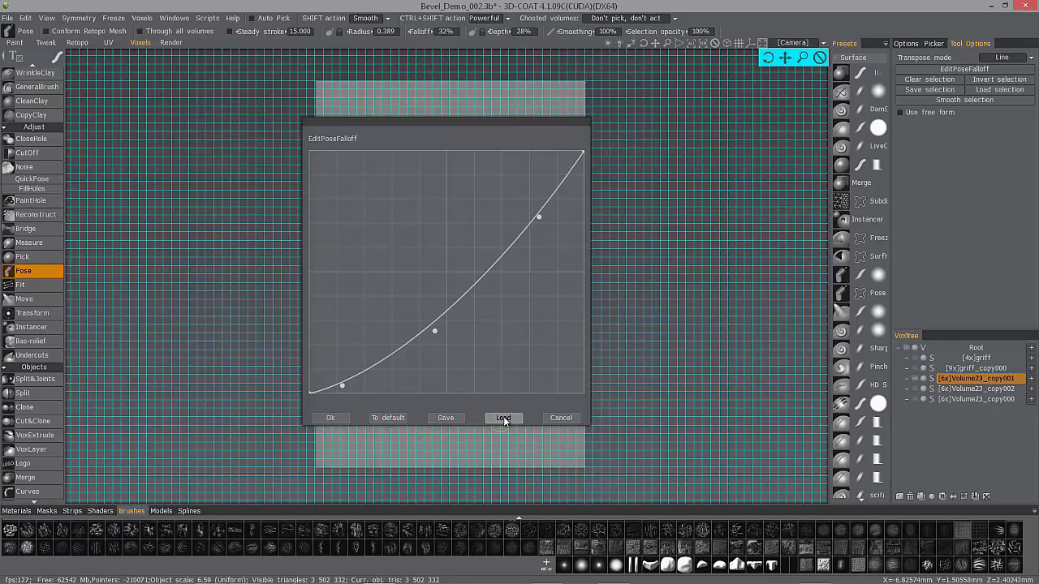
Step: Look at where the falloff curve can be saved, cancel the saving, and apply the edited curve
{"action": "left_click", "coordinate": [446, 417]}
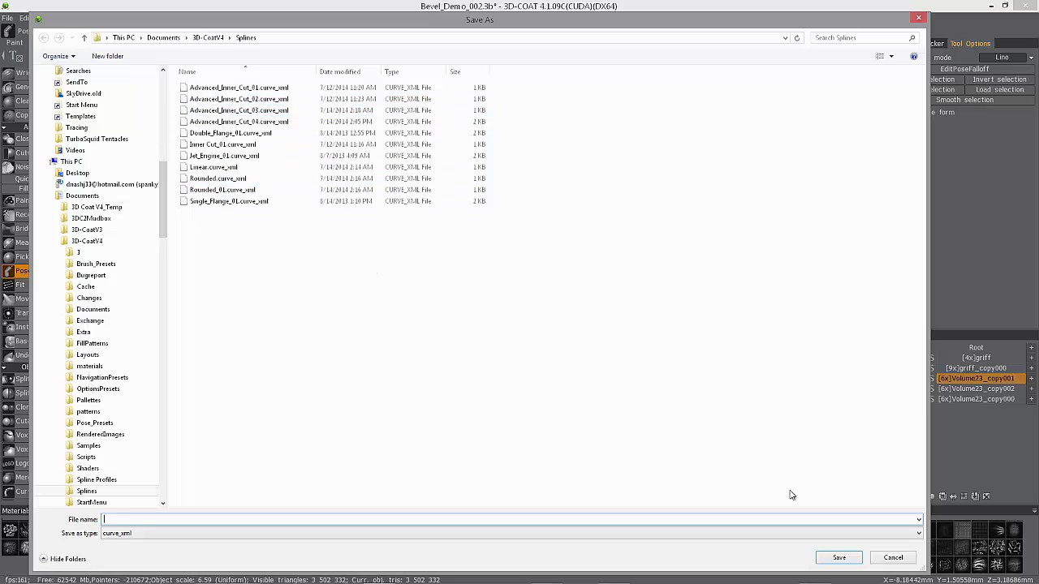
{"action": "left_click", "coordinate": [890, 558]}
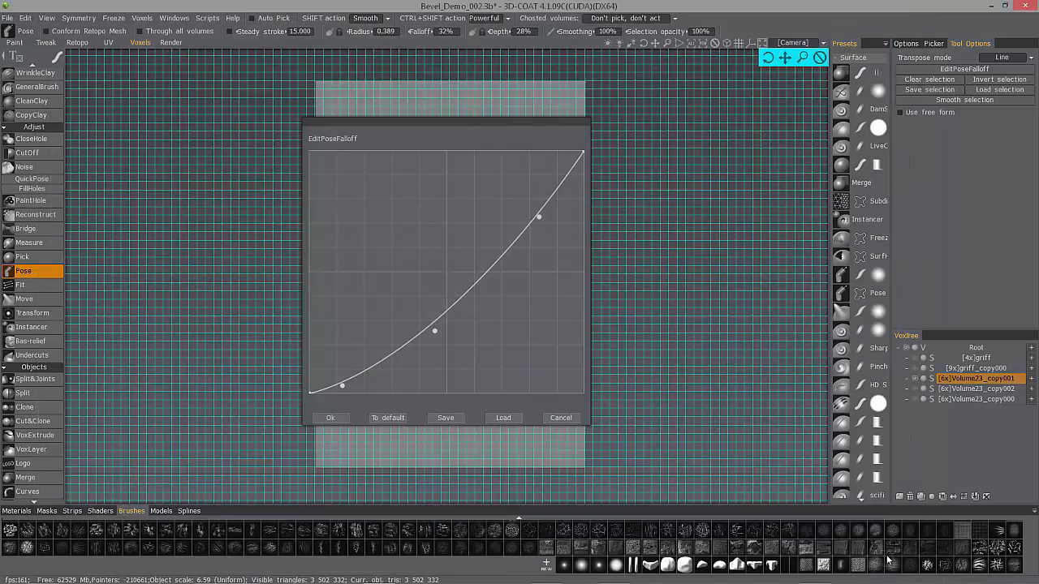
{"action": "left_click", "coordinate": [331, 419]}
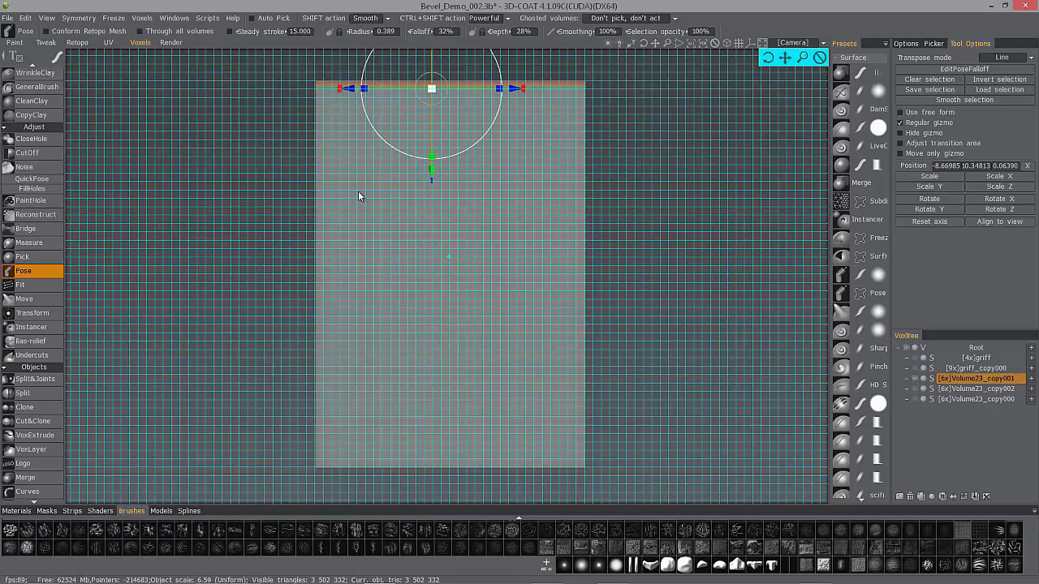
Step: Scale the selected thin top strip inward uniformly with the 2D grid hidden, bevelling the block's top edges
{"action": "key", "text": "backslash"}
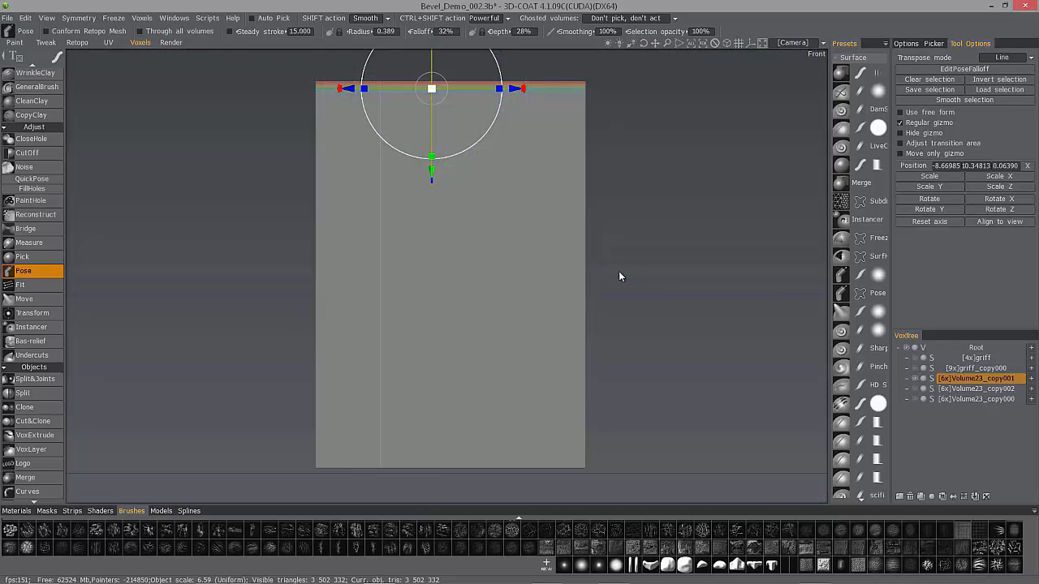
{"action": "middle_click_drag", "start_coordinate": [613, 271], "coordinate": [616, 269], "text": "alt"}
{"action": "left_click_drag", "start_coordinate": [616, 269], "coordinate": [529, 271], "text": "alt"}
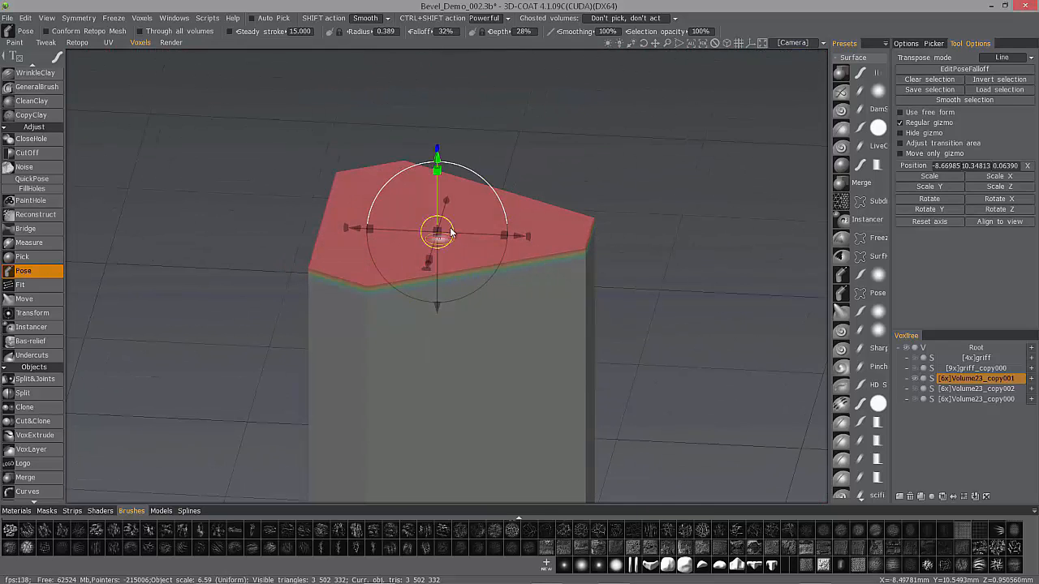
{"action": "left_click_drag", "start_coordinate": [438, 232], "coordinate": [431, 232]}
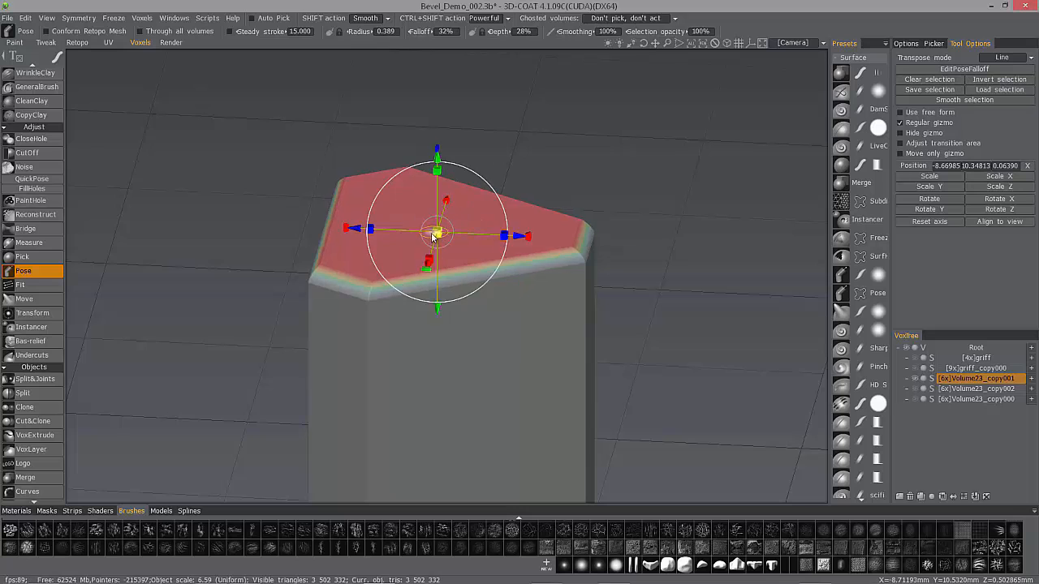
Step: Lower the bevelled top face to about Y 9.80 to form a recess with a raised rim, and clear the selection
{"action": "left_click_drag", "start_coordinate": [442, 344], "coordinate": [438, 289], "text": "alt"}
{"action": "right_click_drag", "start_coordinate": [438, 289], "coordinate": [381, 232], "text": "alt"}
{"action": "left_click_drag", "start_coordinate": [380, 232], "coordinate": [390, 308], "text": "alt"}
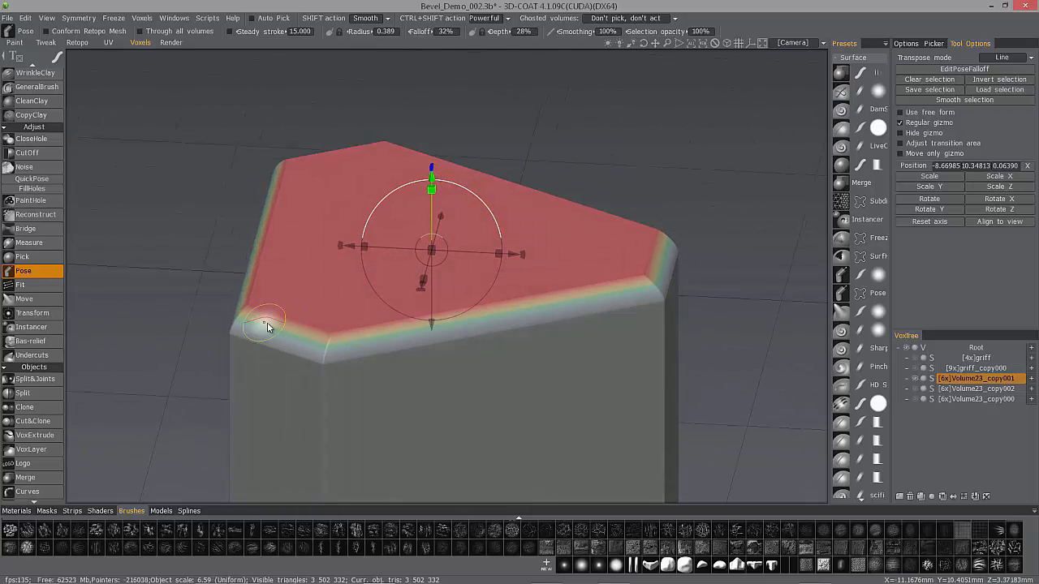
{"action": "left_click_drag", "start_coordinate": [267, 326], "coordinate": [349, 318], "text": "alt"}
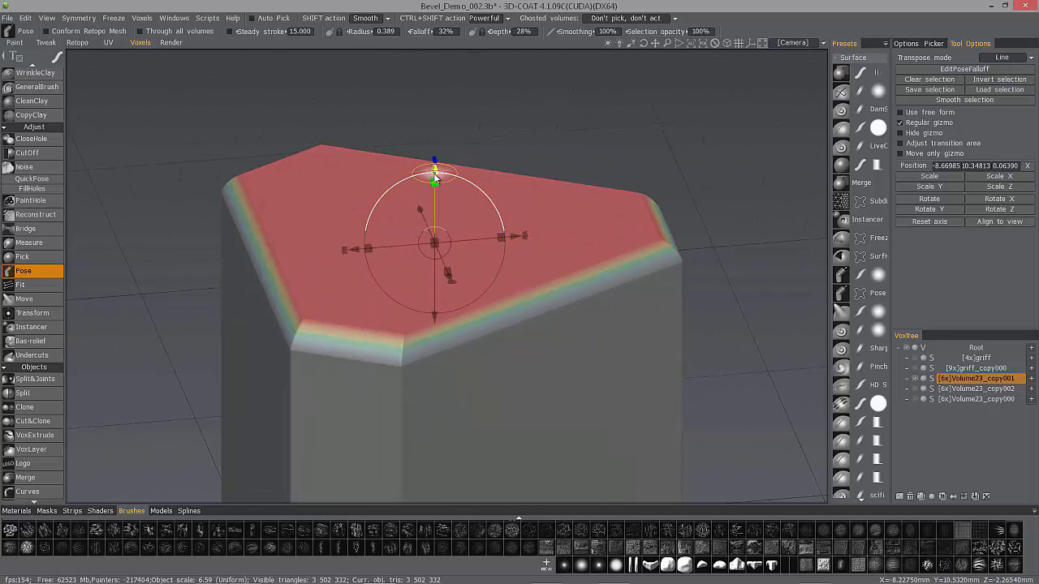
{"action": "left_click_drag", "start_coordinate": [434, 177], "coordinate": [473, 254]}
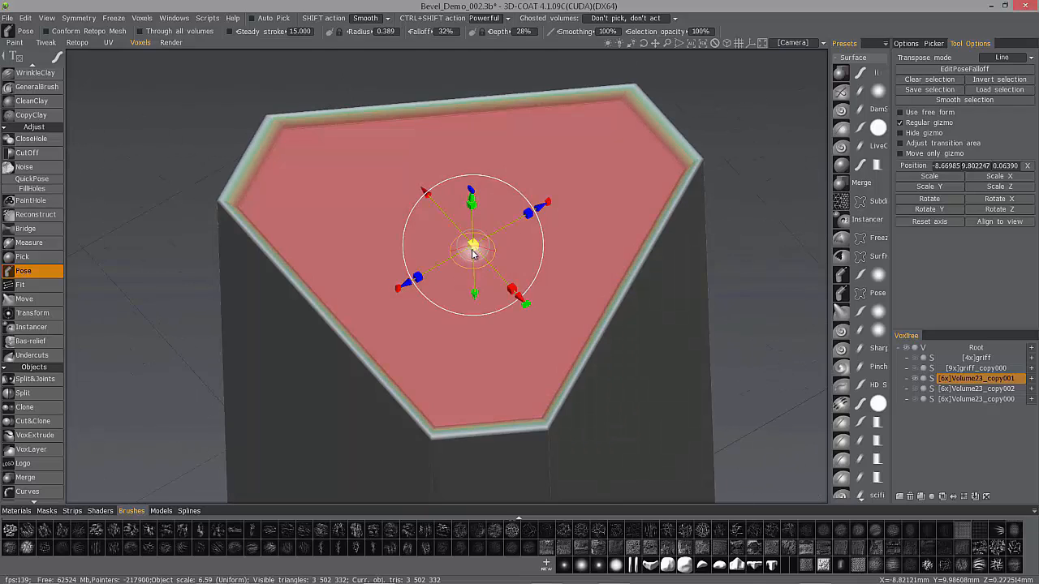
{"action": "key", "text": "ctrl+d"}
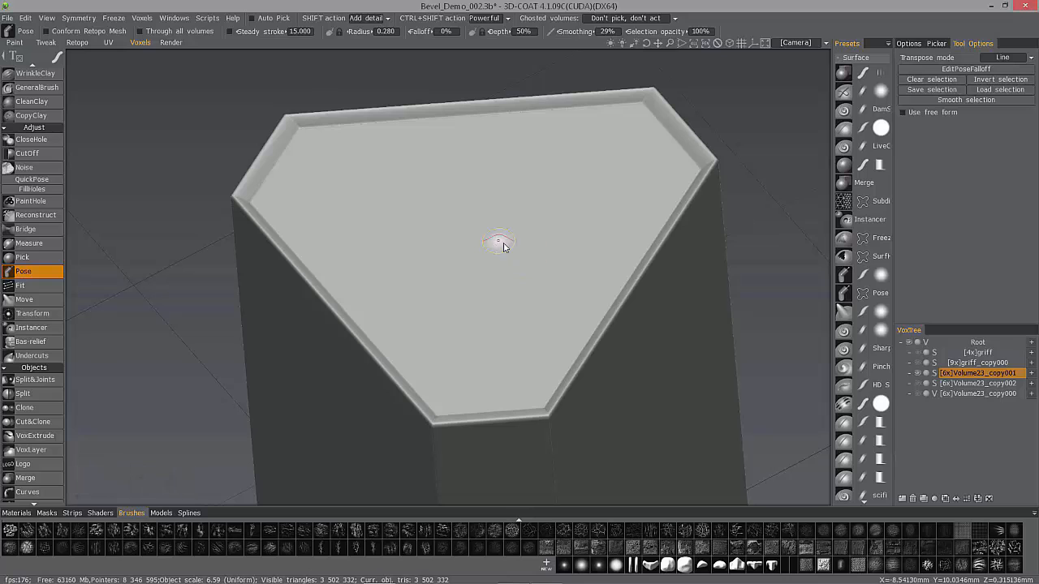
Step: Switch to the top view of the block and store it as a new camera shortcut
{"action": "key", "text": "7"}
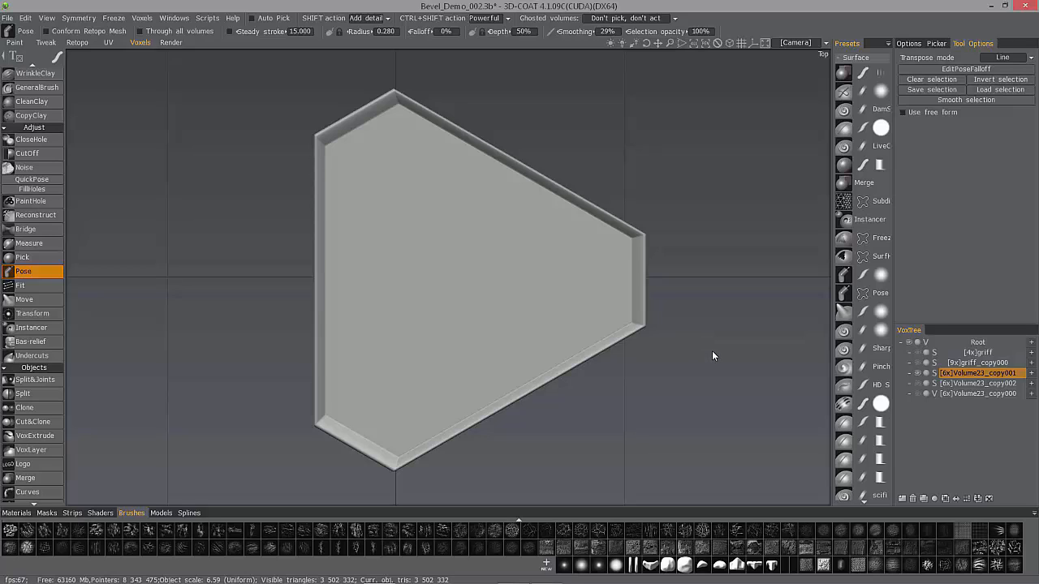
{"action": "key", "text": "ctrl+Up"}
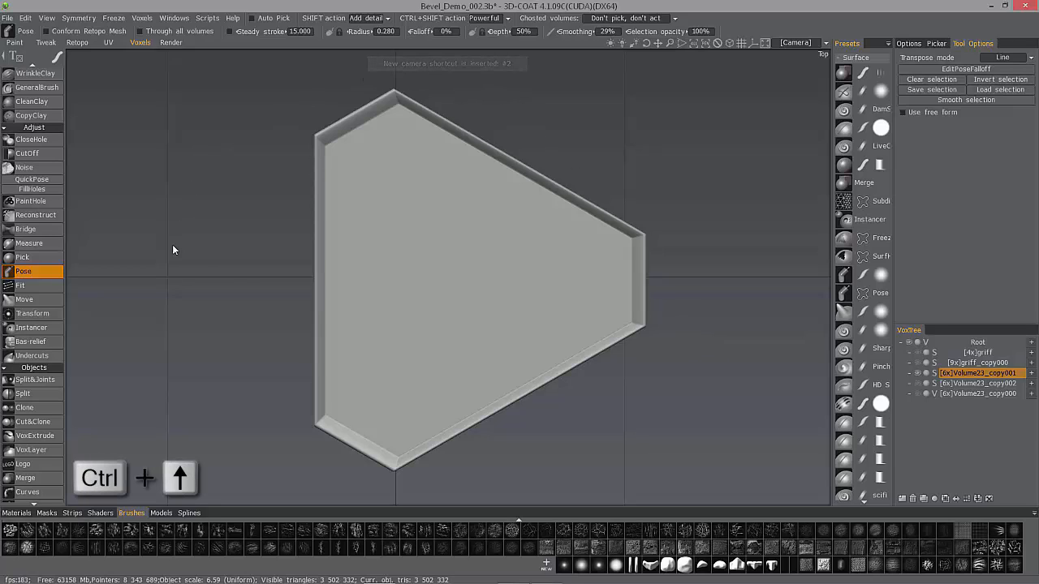
Step: Change the Pose tool's transpose mode from Line to Select with and show the available stroke shapes
{"action": "left_click", "coordinate": [1005, 58]}
{"action": "left_click", "coordinate": [984, 69]}
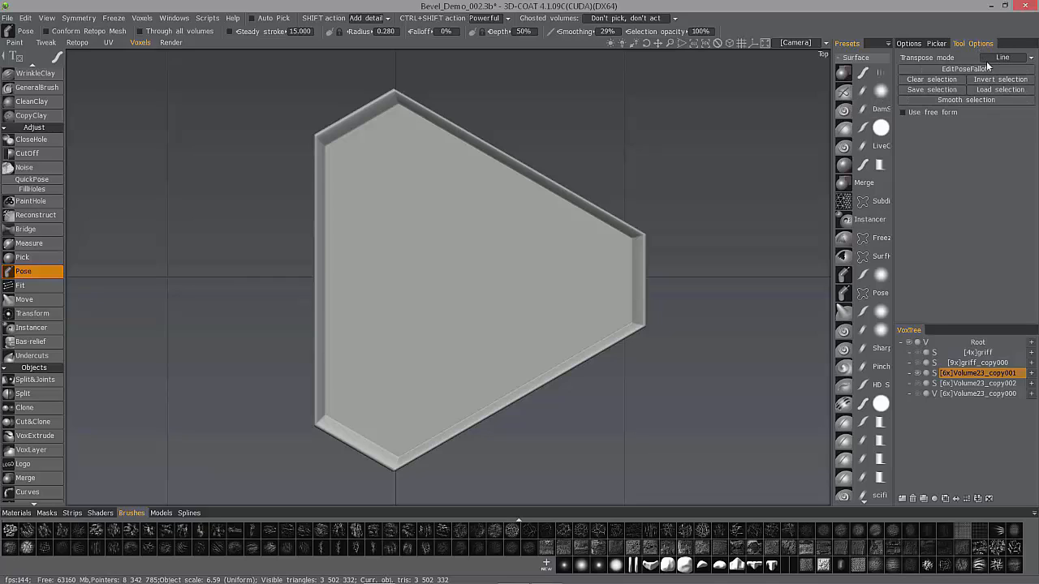
{"action": "left_click", "coordinate": [991, 60]}
{"action": "left_click", "coordinate": [1000, 100]}
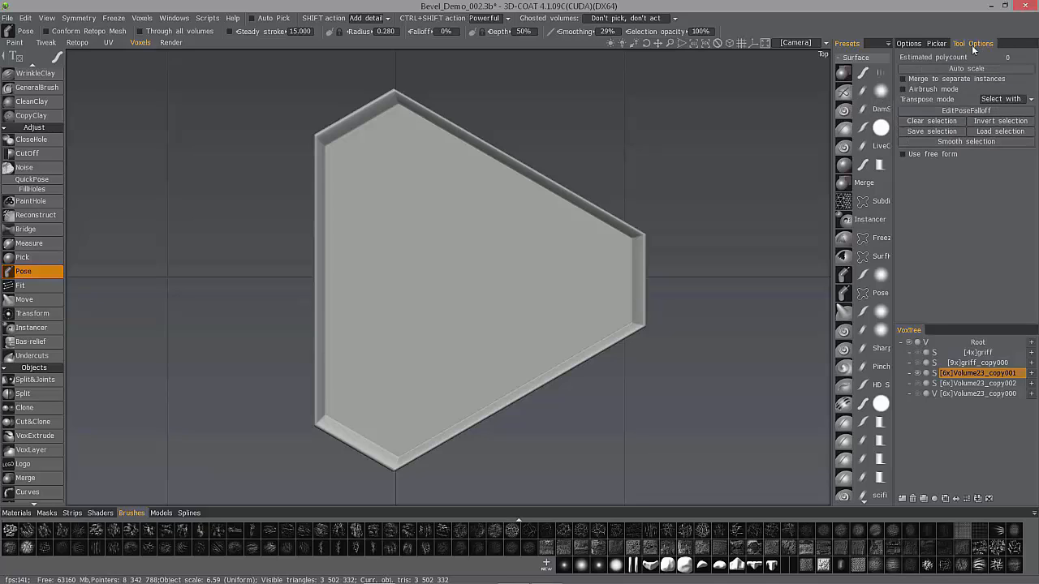
{"action": "mouse_move", "coordinate": [58, 60]}
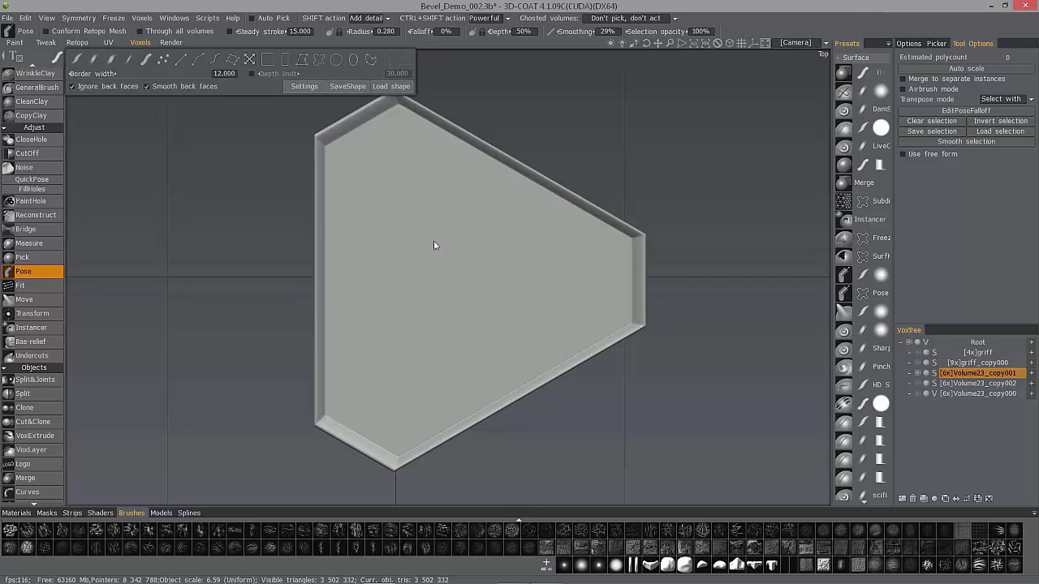
Step: Outline the recessed top face with a closed spline through its six corners, using sharp corner points, and finish adding points
{"action": "key", "text": "e"}
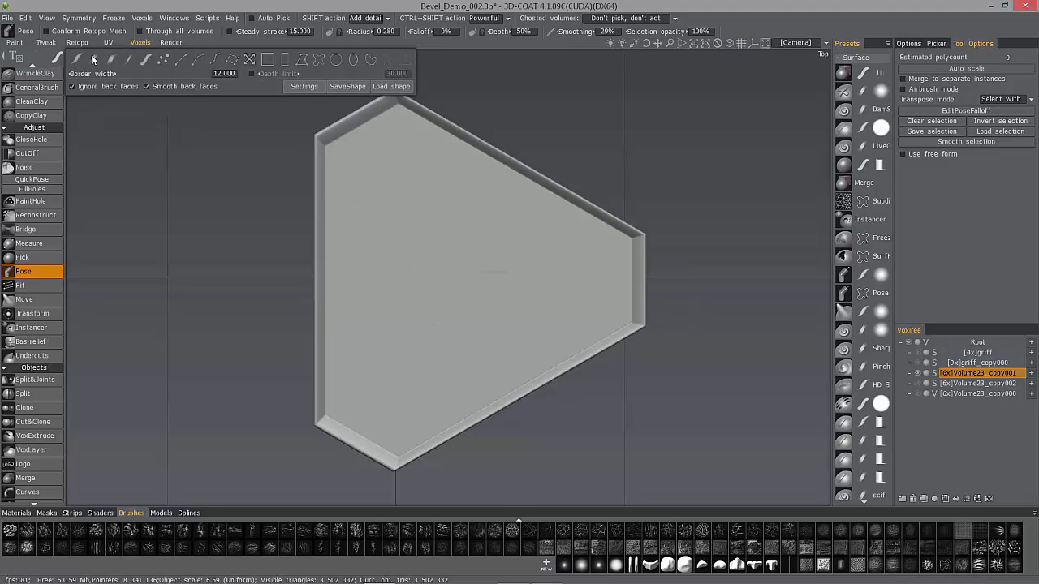
{"action": "key", "text": "e"}
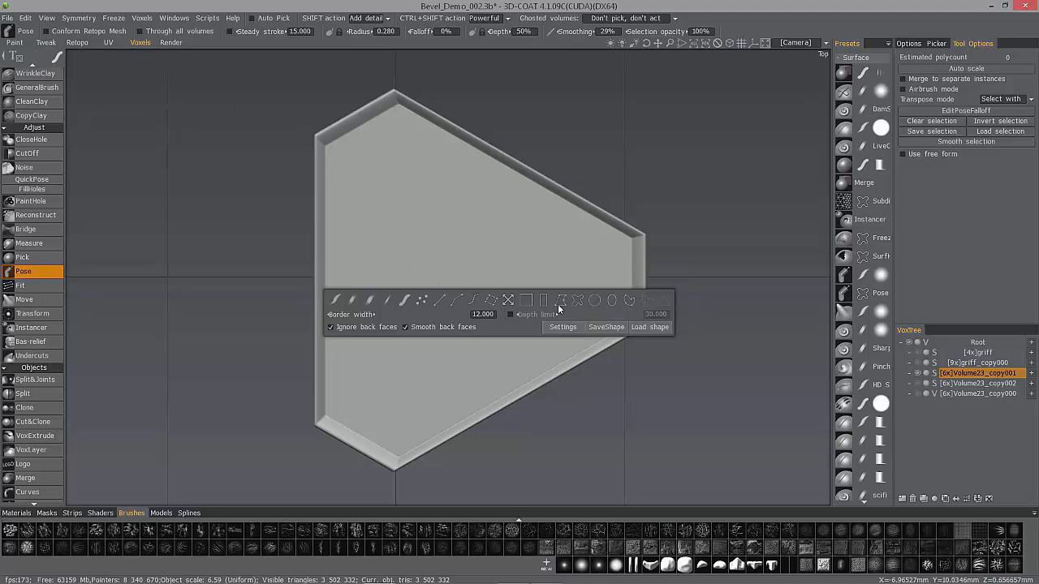
{"action": "left_click", "coordinate": [630, 299]}
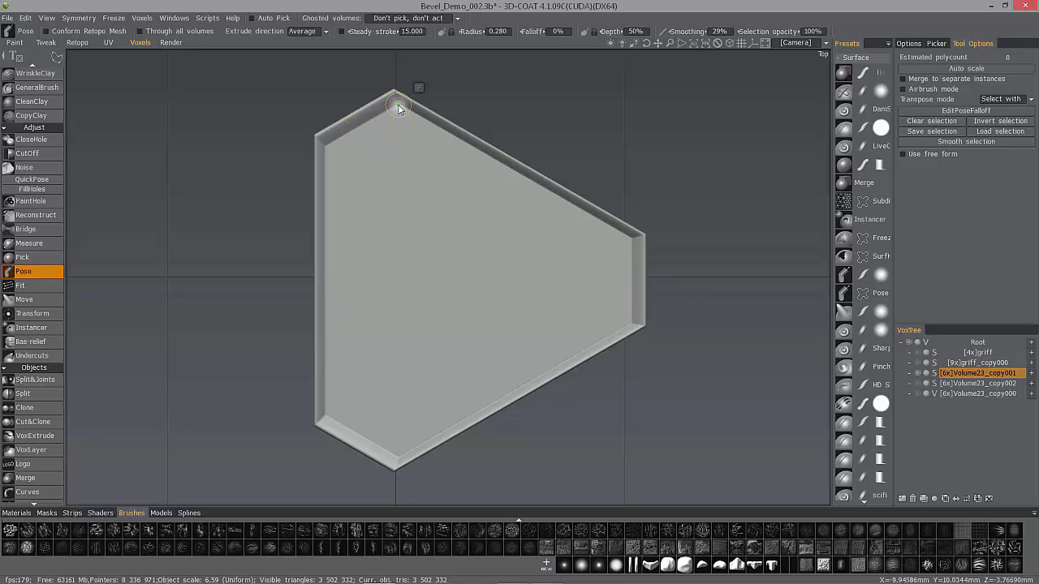
{"action": "left_click", "coordinate": [630, 242]}
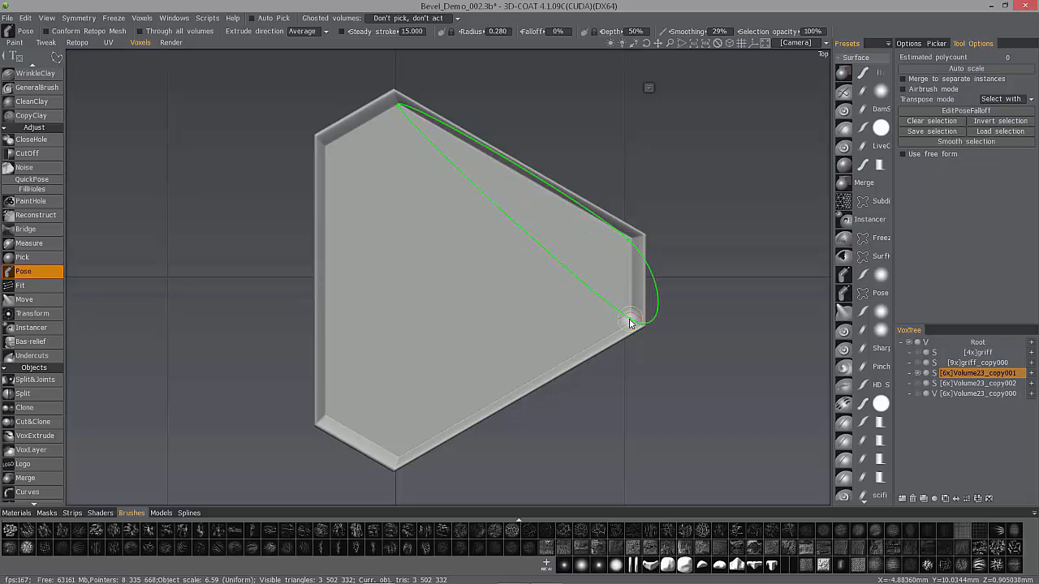
{"action": "left_click", "coordinate": [631, 323]}
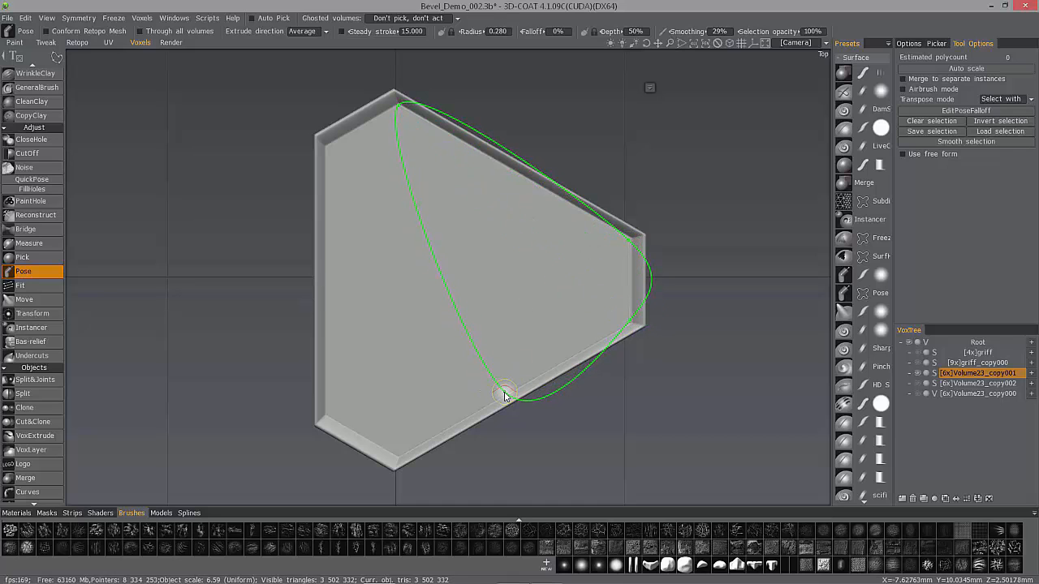
{"action": "left_click", "coordinate": [397, 458]}
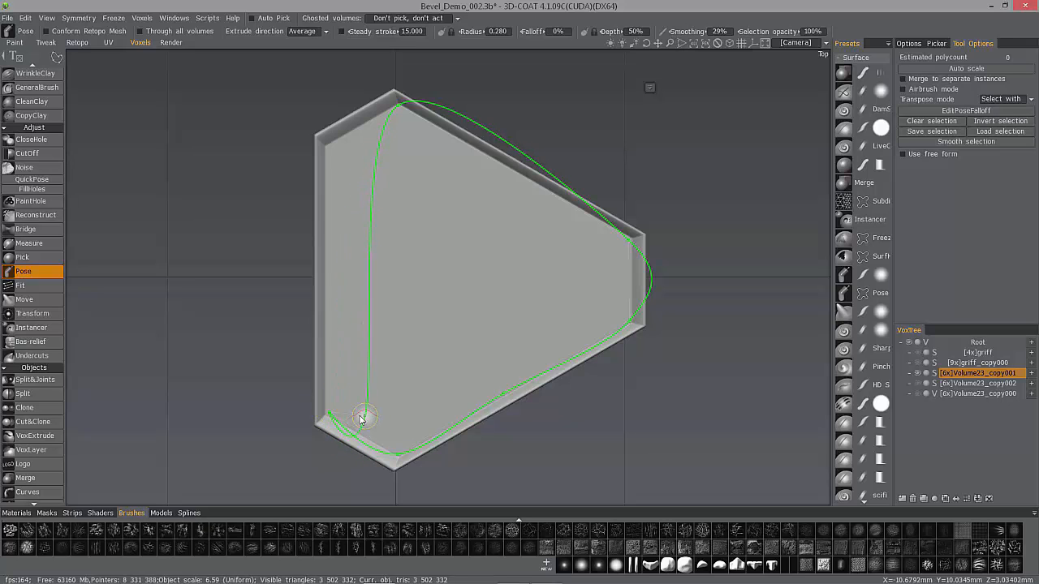
{"action": "left_click", "coordinate": [329, 416]}
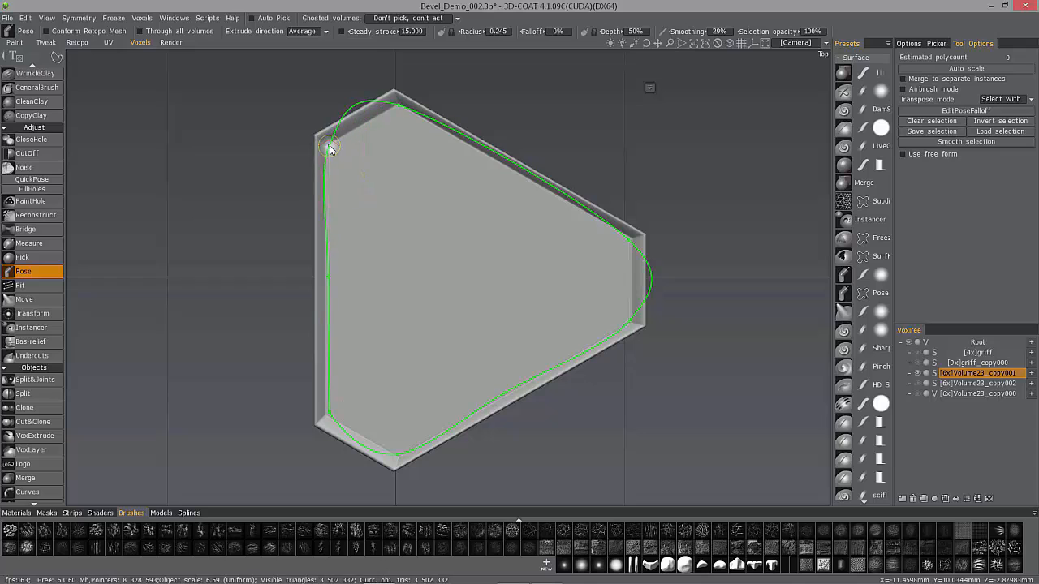
{"action": "left_click", "coordinate": [329, 149]}
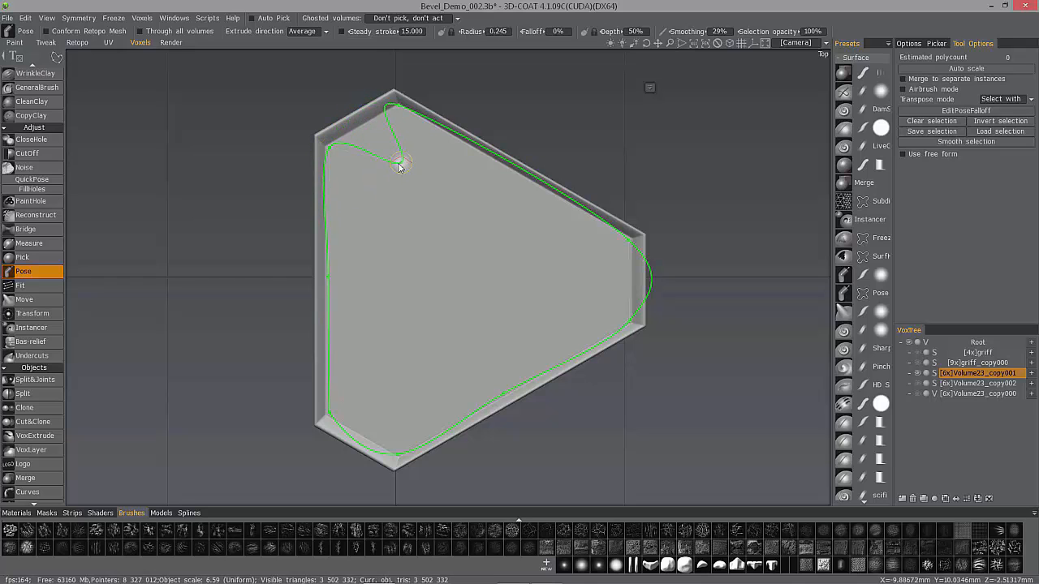
{"action": "left_click", "coordinate": [398, 114]}
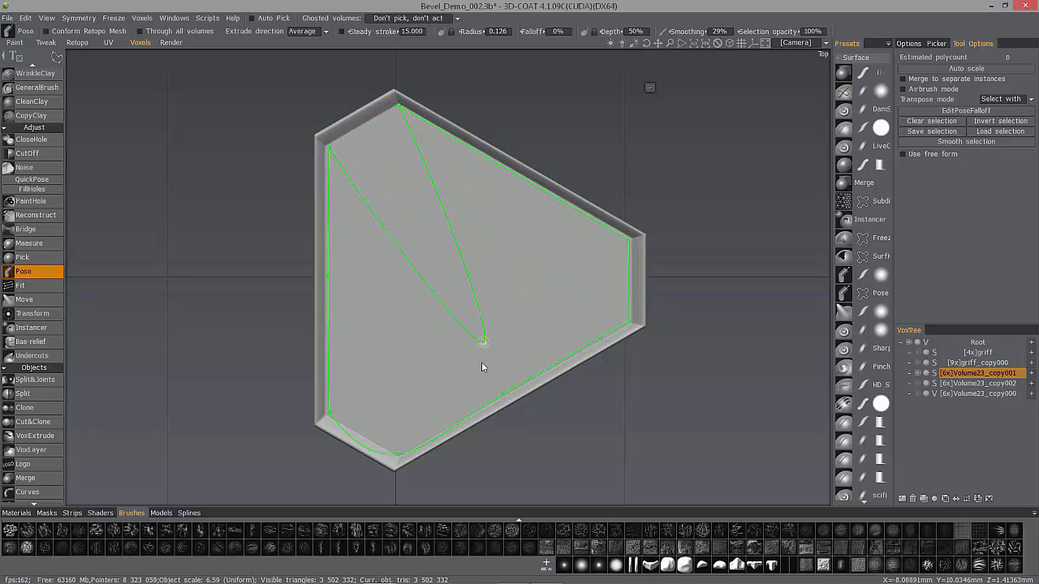
{"action": "key", "text": "Escape"}
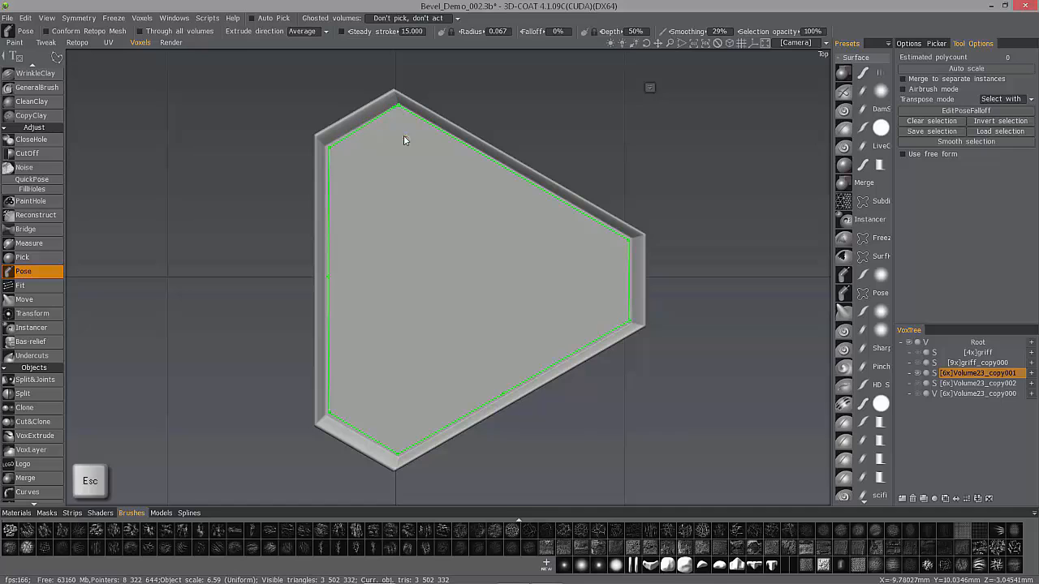
Step: Check and refine the spline points along the inner edge of the rim, and apply the spline to select the recessed face
{"action": "middle_click_drag", "start_coordinate": [427, 172], "coordinate": [444, 188]}
{"action": "scroll", "coordinate": [444, 188], "scroll_direction": "up", "scroll_amount": 5}
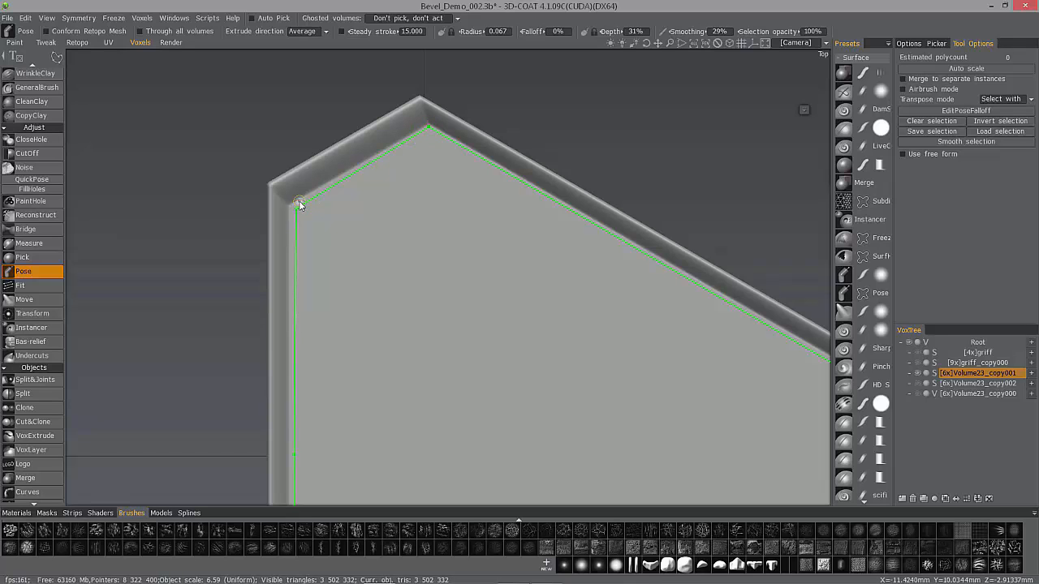
{"action": "scroll", "coordinate": [605, 329], "scroll_direction": "down", "scroll_amount": 1}
{"action": "middle_click_drag", "start_coordinate": [667, 331], "coordinate": [568, 331]}
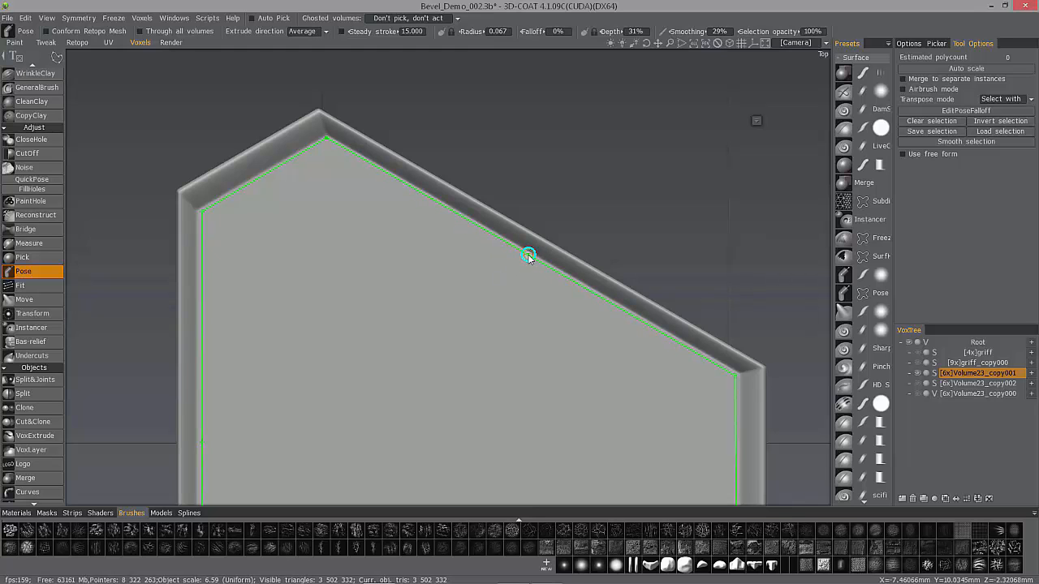
{"action": "middle_click_drag", "start_coordinate": [399, 225], "coordinate": [492, 294]}
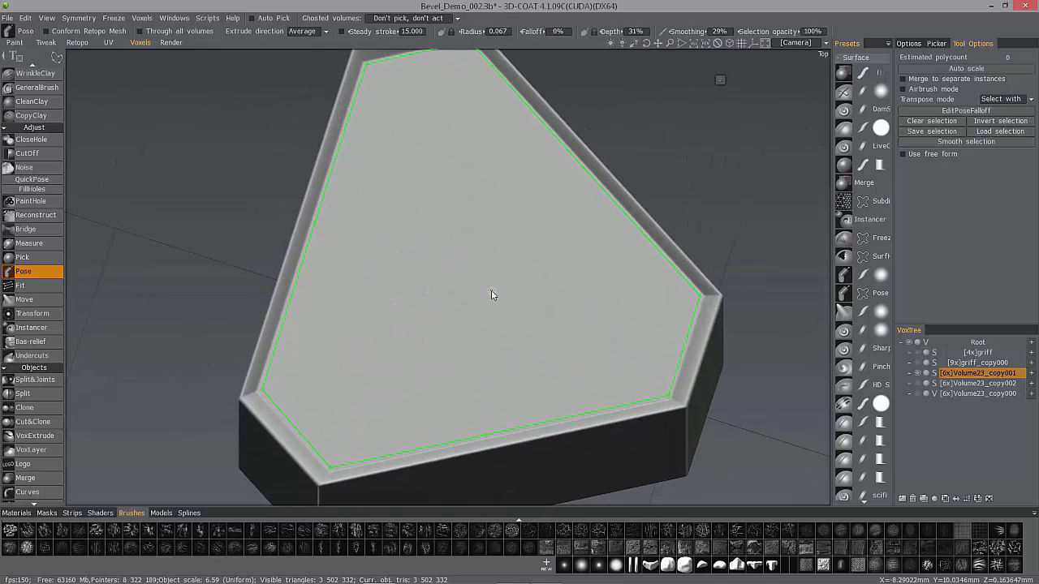
{"action": "key", "text": "ctrl+Left"}
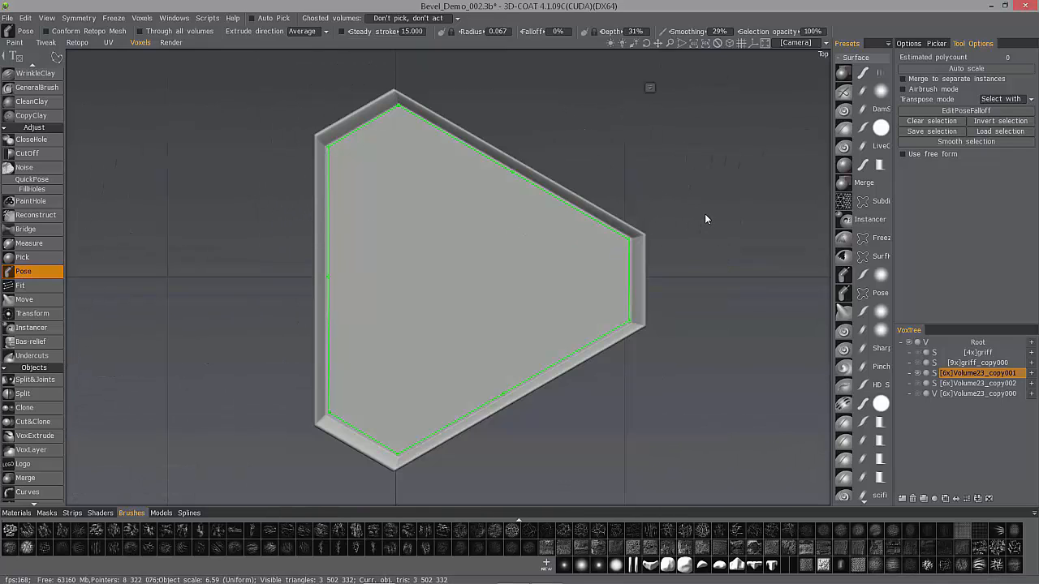
{"action": "key", "text": "Return"}
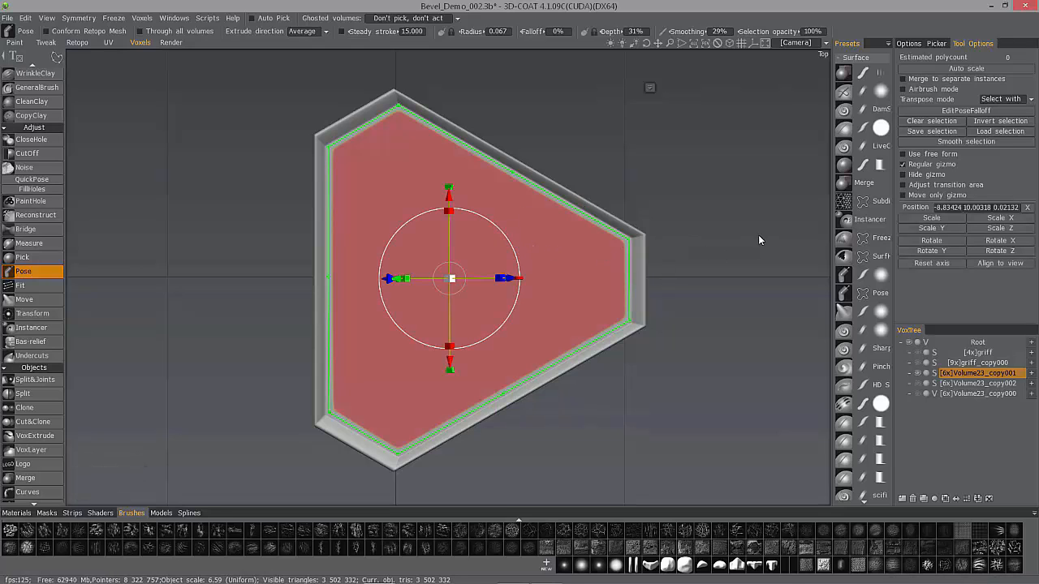
Step: Save the spline in the Splines folder, overwriting Bevel_Test_E-Spline_02.spline
{"action": "left_click", "coordinate": [651, 89]}
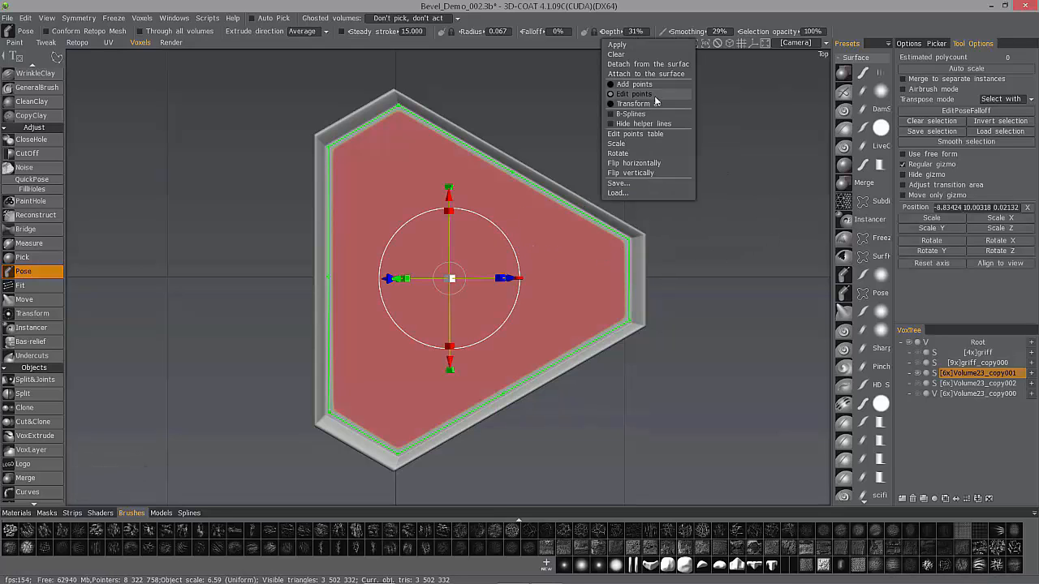
{"action": "left_click", "coordinate": [620, 183]}
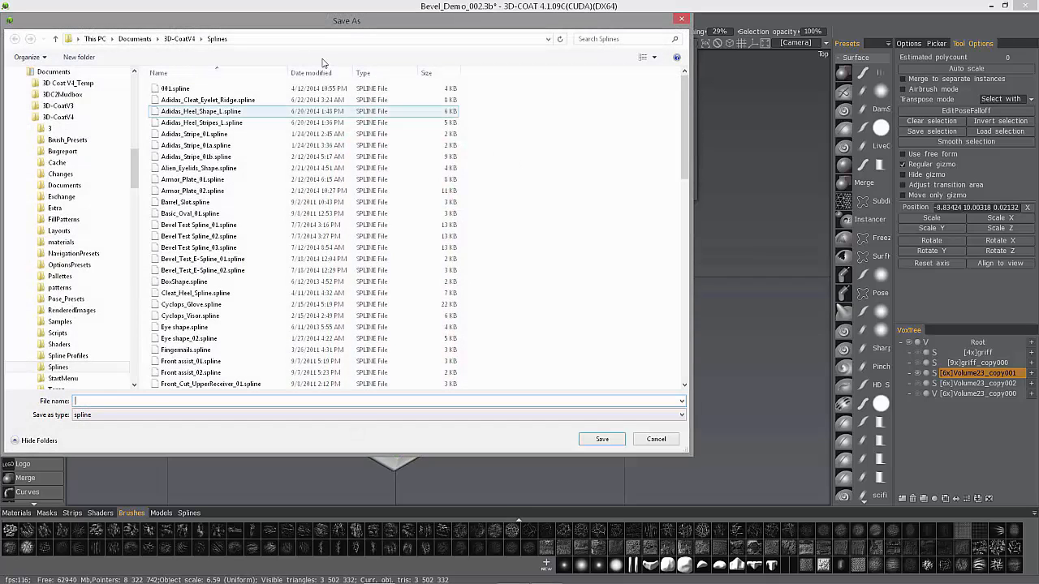
{"action": "double_click", "coordinate": [213, 271]}
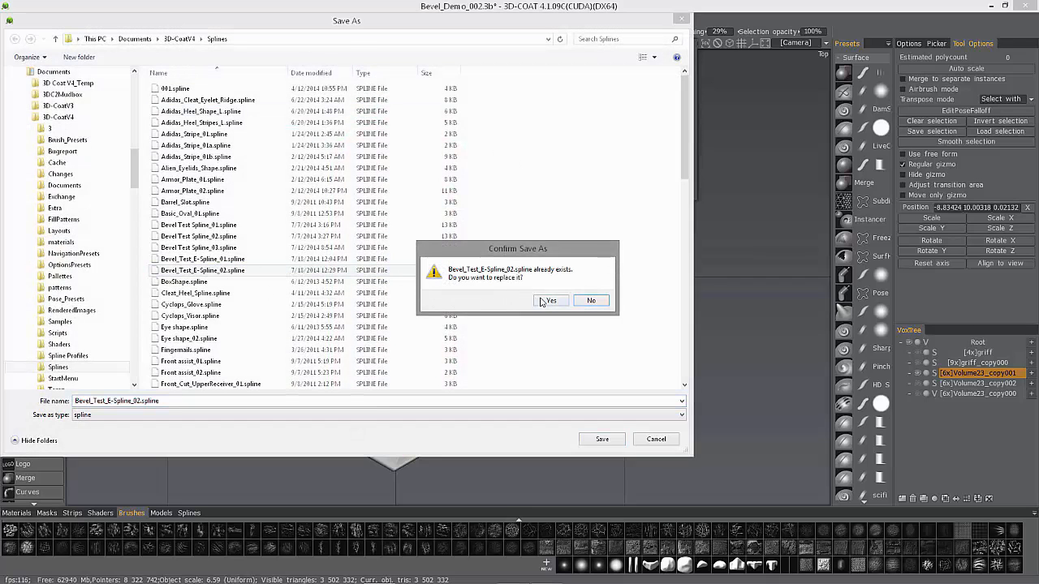
{"action": "left_click", "coordinate": [549, 301]}
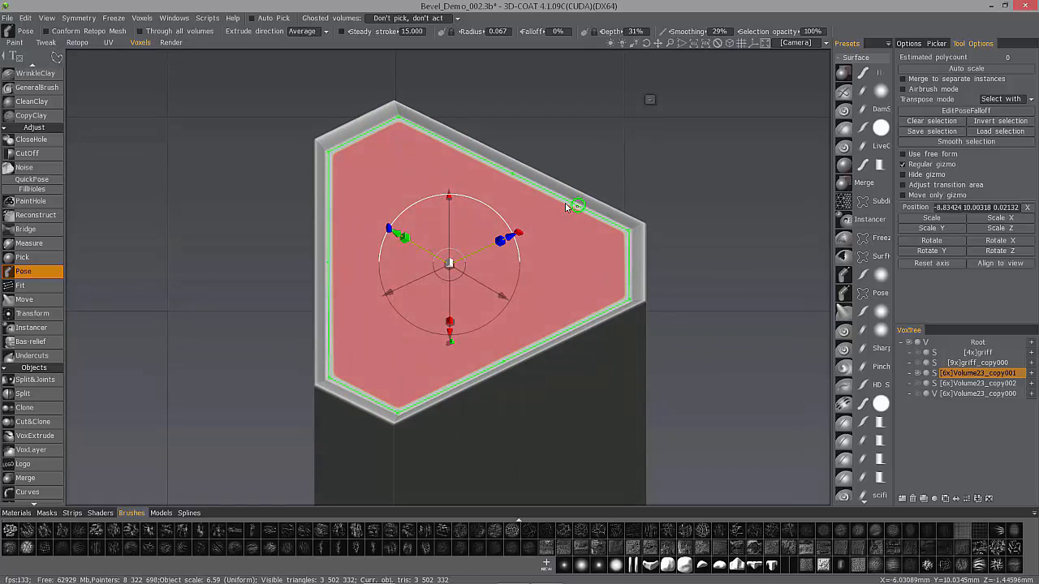
{"action": "left_click", "coordinate": [972, 374]}
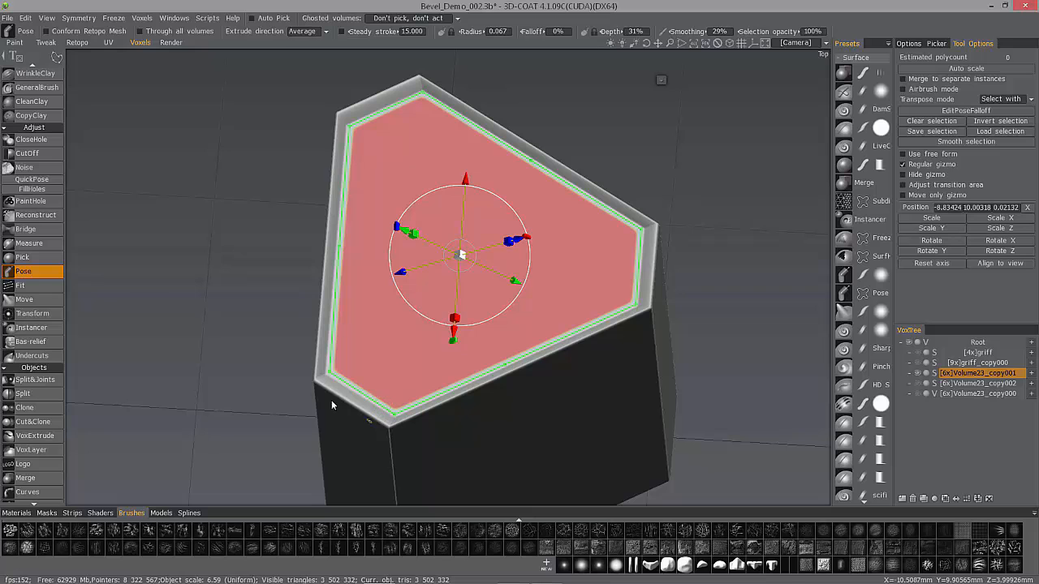
{"action": "left_click_drag", "start_coordinate": [331, 403], "coordinate": [328, 365], "text": "alt"}
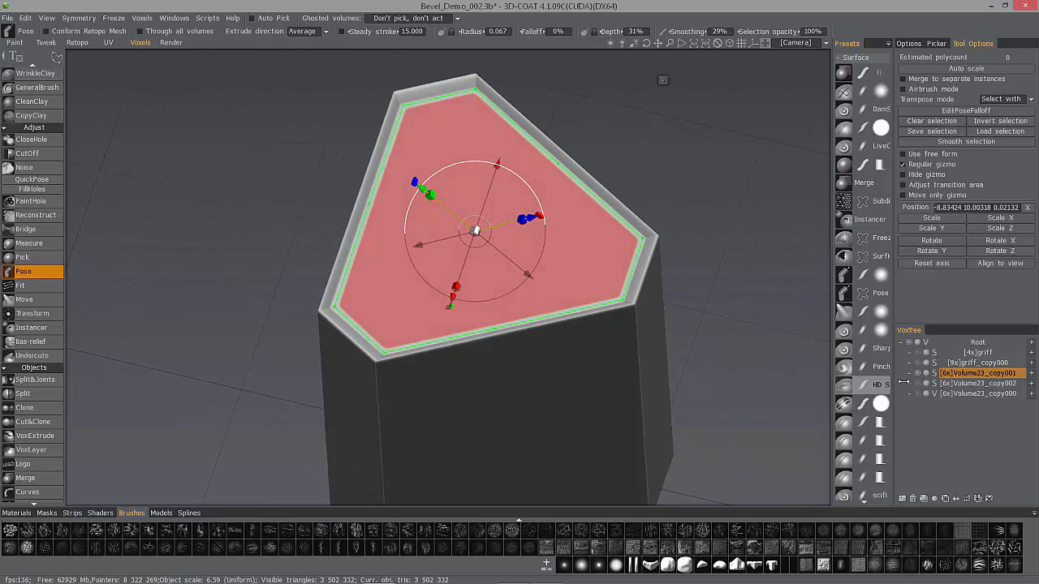
{"action": "left_click", "coordinate": [980, 374]}
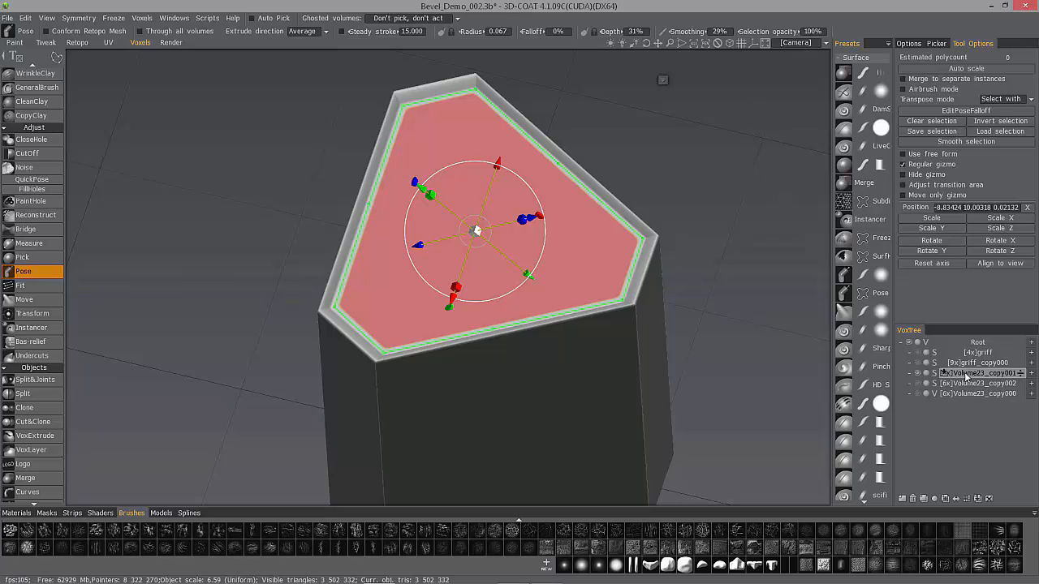
{"action": "left_click", "coordinate": [937, 134]}
{"action": "left_click", "coordinate": [57, 185]}
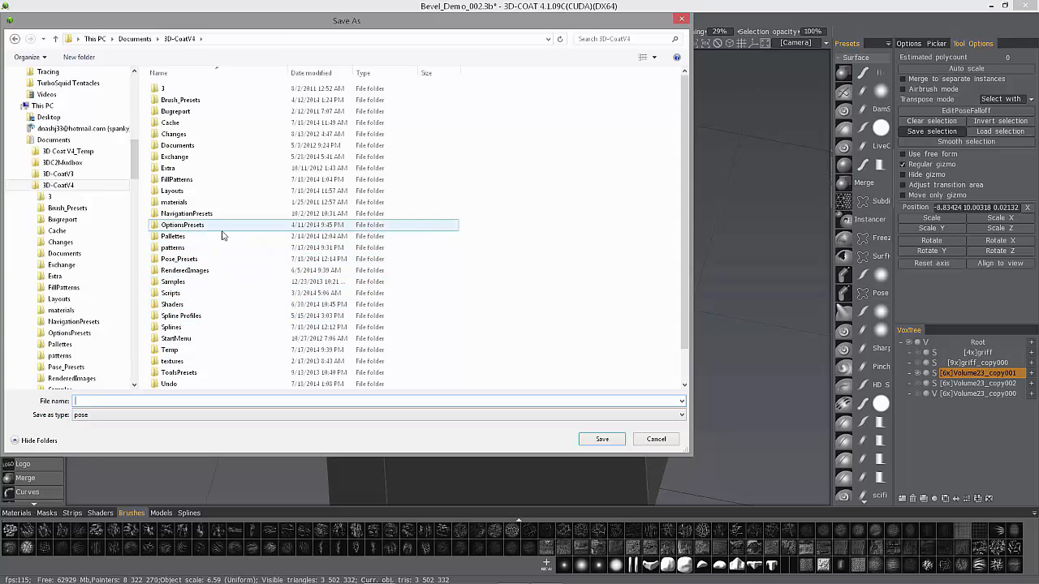
{"action": "left_click", "coordinate": [651, 440]}
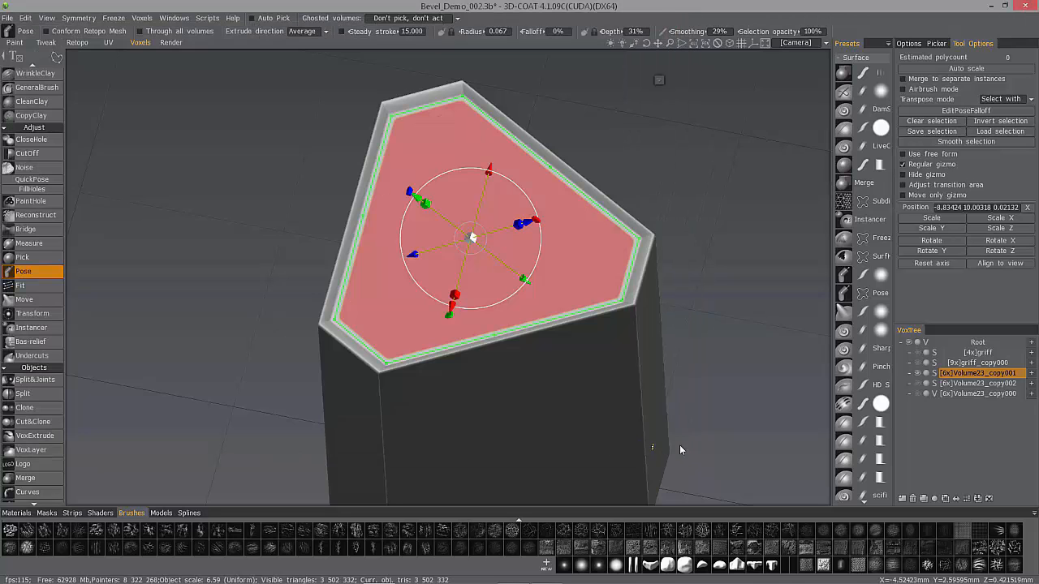
Step: Reset the gizmo axis and raise the selected face vertically to about Y 10.30, above the surrounding rim
{"action": "left_click", "coordinate": [934, 267]}
{"action": "left_click_drag", "start_coordinate": [512, 244], "coordinate": [412, 311], "text": "alt"}
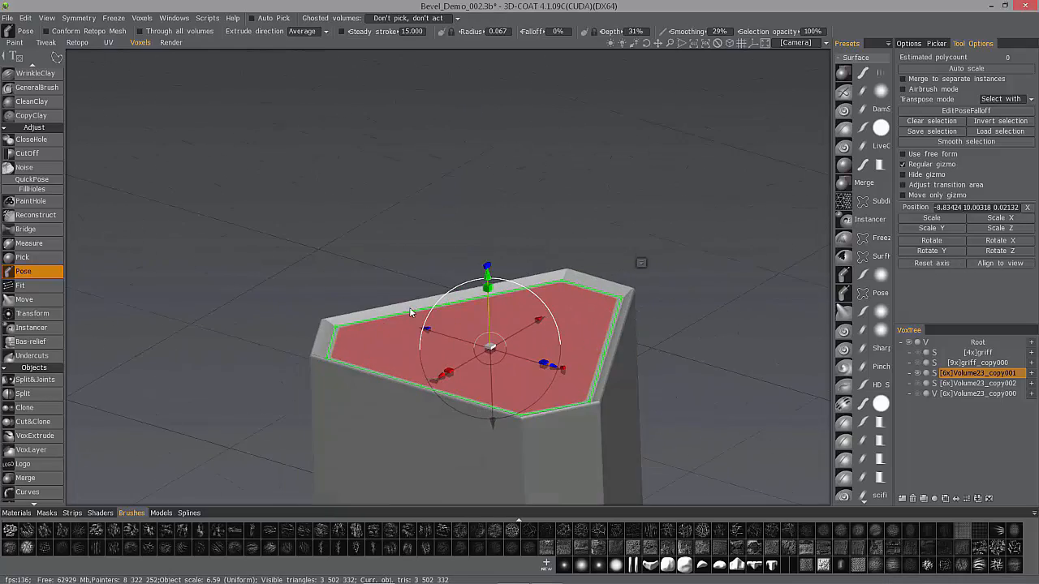
{"action": "middle_click_drag", "start_coordinate": [509, 383], "coordinate": [511, 304], "text": "alt"}
{"action": "mouse_move", "coordinate": [511, 302]}
{"action": "left_mouse_down", "text": "alt"}
{"action": "mouse_move", "coordinate": [528, 286]}
{"action": "mouse_move", "coordinate": [530, 306]}
{"action": "mouse_move", "coordinate": [491, 306]}
{"action": "mouse_move", "coordinate": [492, 295]}
{"action": "mouse_move", "coordinate": [520, 309]}
{"action": "left_mouse_up", "text": "alt"}
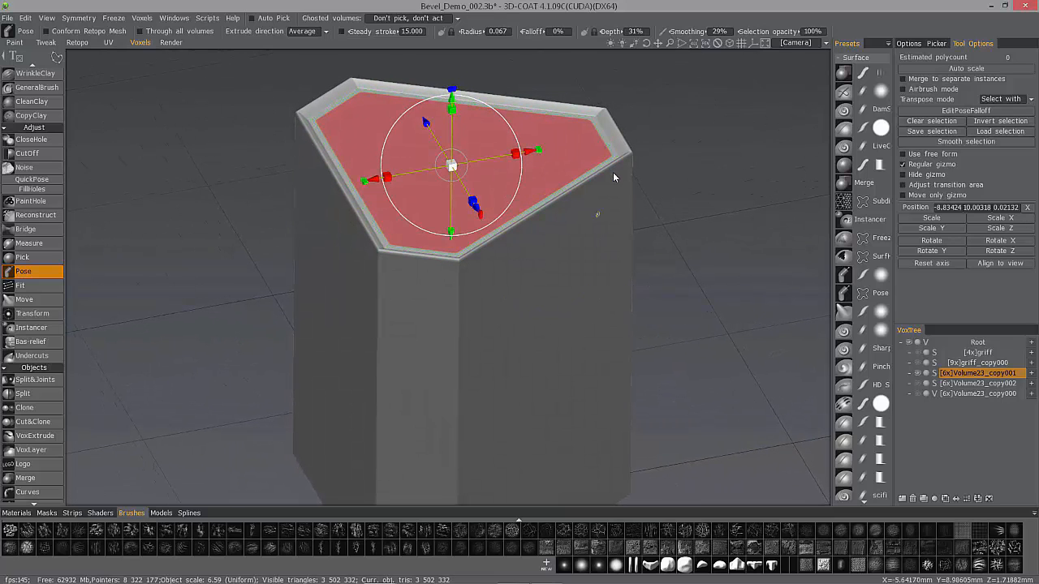
{"action": "left_click_drag", "start_coordinate": [612, 139], "coordinate": [461, 119], "text": "alt"}
{"action": "left_click_drag", "start_coordinate": [403, 133], "coordinate": [517, 208], "text": "alt"}
{"action": "left_click_drag", "start_coordinate": [514, 124], "coordinate": [514, 124]}
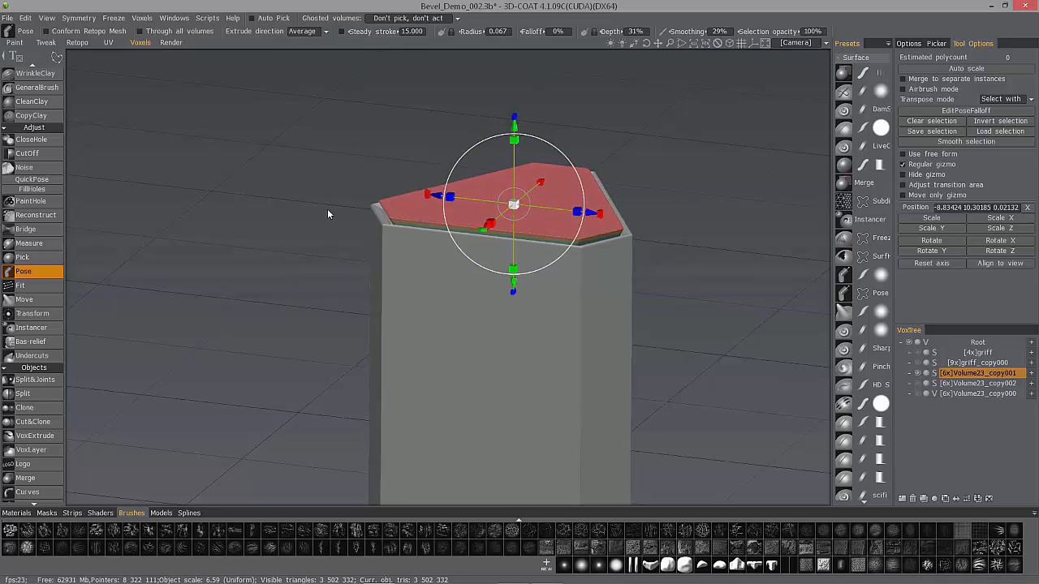
Step: Choose the toothed gear mask with the hexagonal hole and position its preview over the middle of the selected top face
{"action": "left_click_drag", "start_coordinate": [327, 208], "coordinate": [469, 311], "text": "alt"}
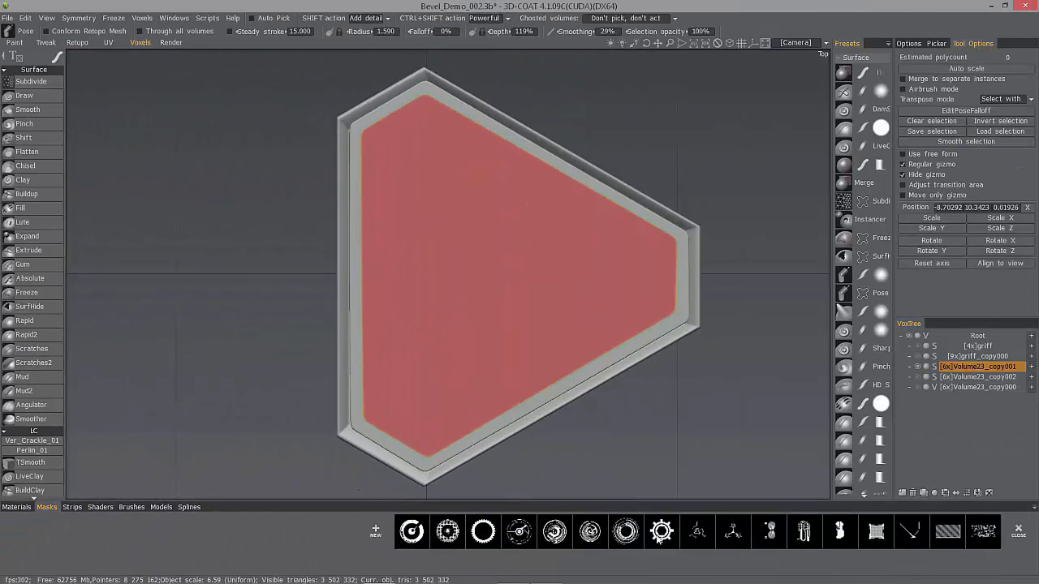
{"action": "left_click", "coordinate": [666, 541]}
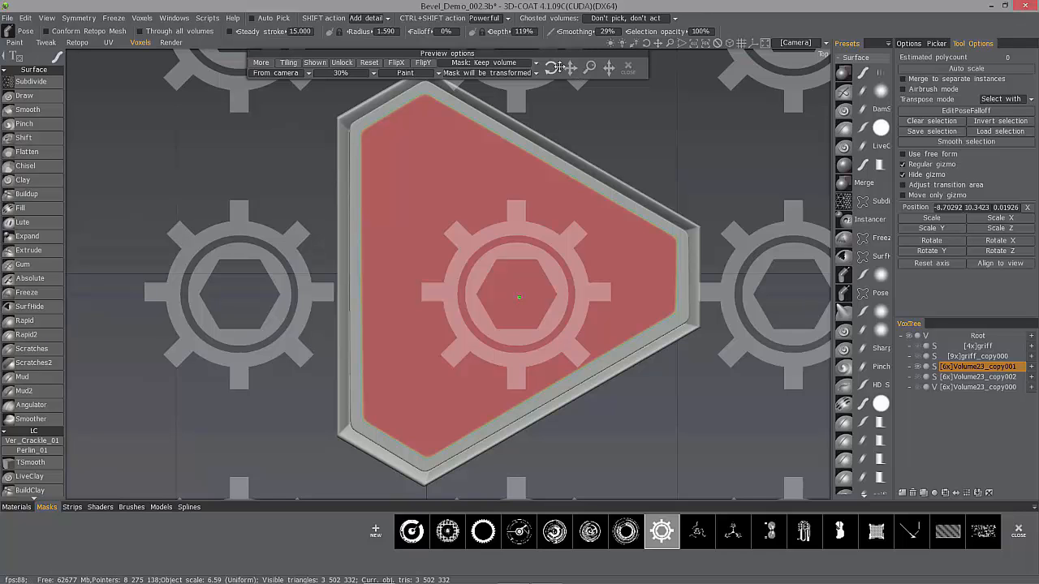
{"action": "left_click_drag", "start_coordinate": [558, 67], "coordinate": [547, 54]}
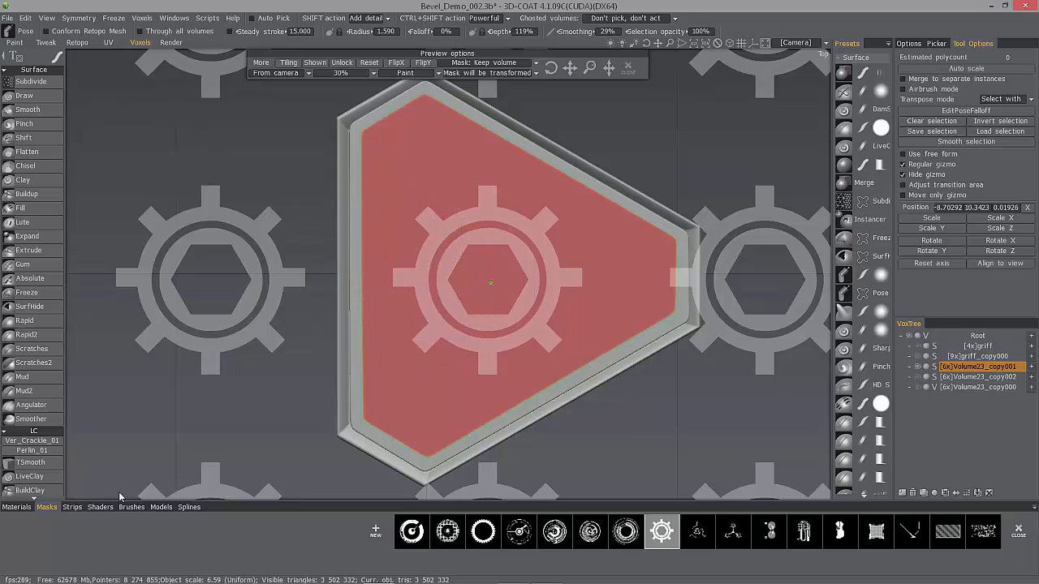
Step: Subtract the gear pattern from the face selection with a closed-shape stroke through the mask, and remove the mask preview
{"action": "left_click", "coordinate": [1018, 532]}
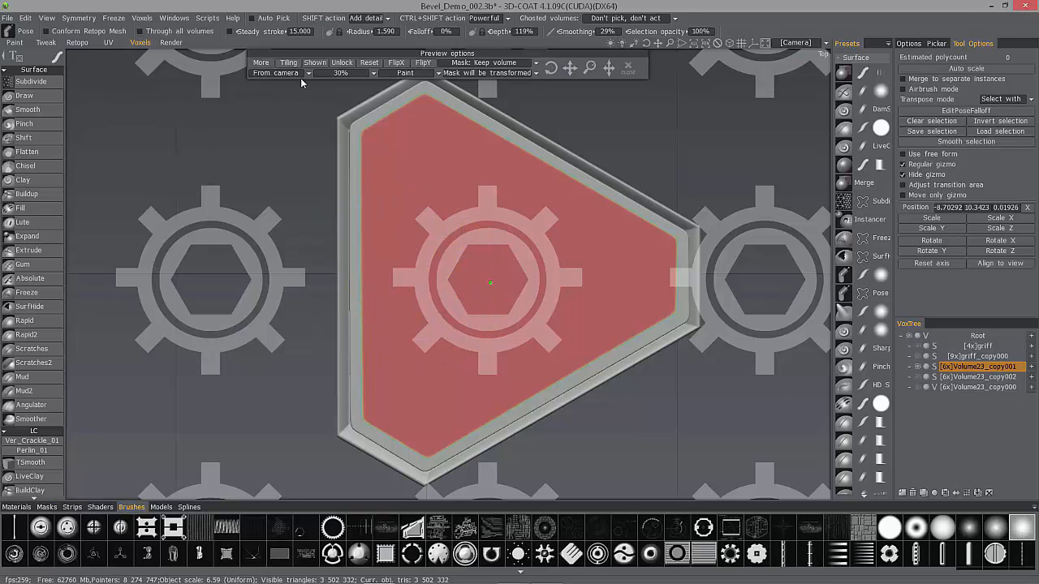
{"action": "left_click", "coordinate": [56, 60]}
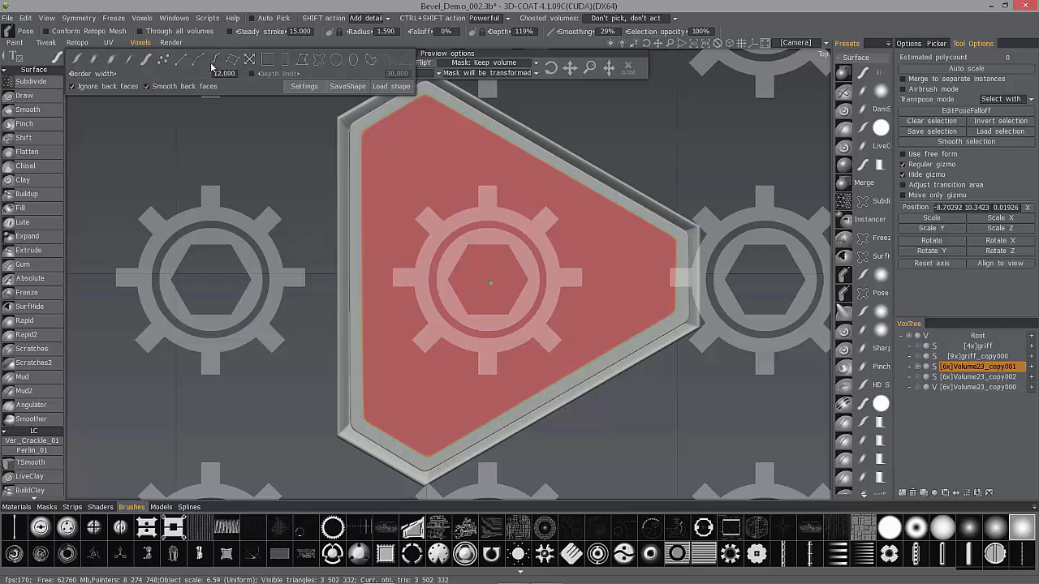
{"action": "left_click", "coordinate": [318, 62]}
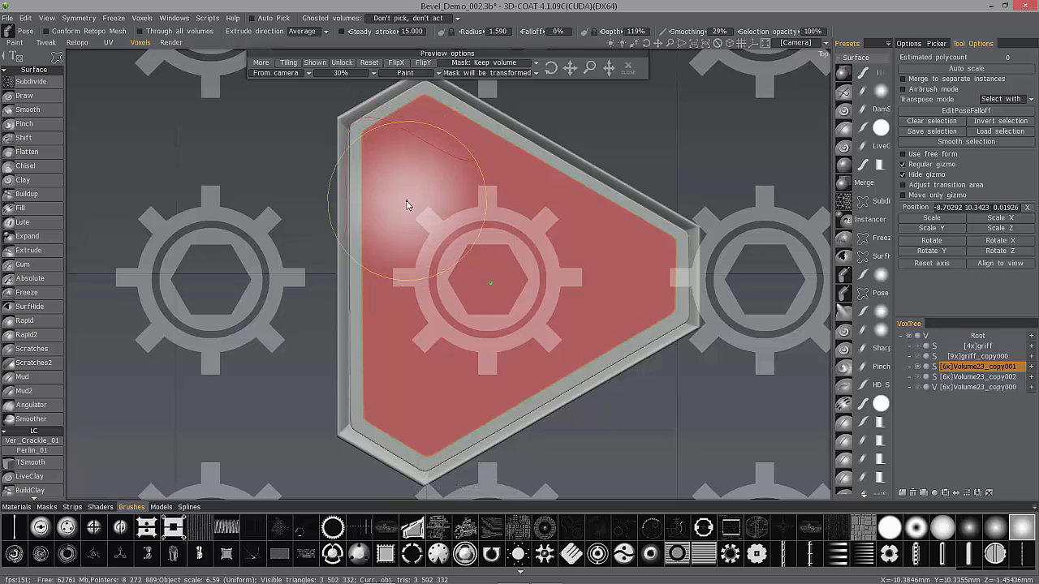
{"action": "mouse_move", "coordinate": [403, 208]}
{"action": "left_mouse_down"}
{"action": "mouse_move", "coordinate": [582, 237]}
{"action": "mouse_move", "coordinate": [516, 375]}
{"action": "mouse_move", "coordinate": [381, 327]}
{"action": "mouse_move", "coordinate": [419, 183]}
{"action": "mouse_move", "coordinate": [437, 180]}
{"action": "left_mouse_up"}
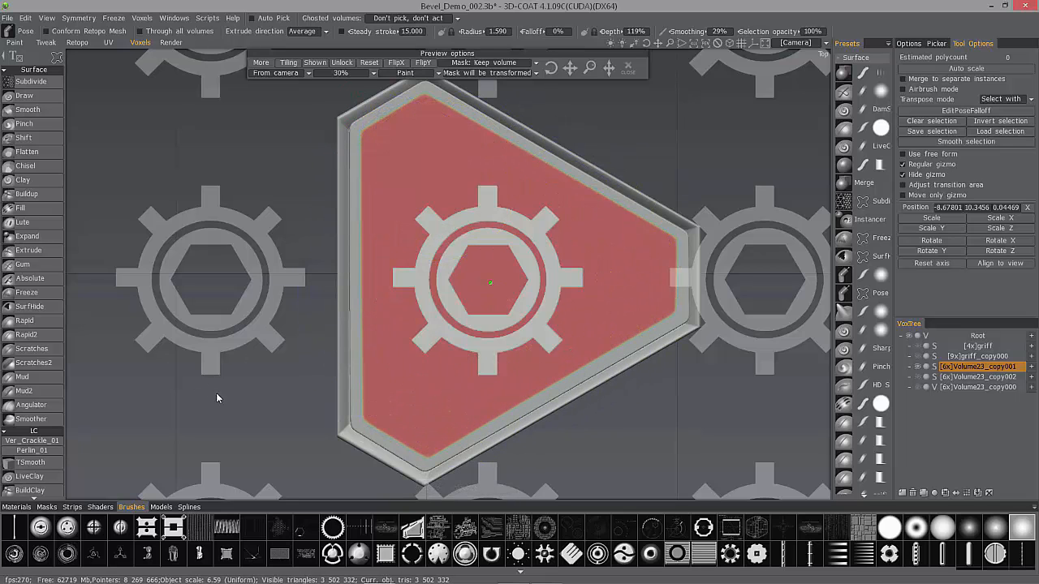
{"action": "left_click", "coordinate": [628, 67]}
{"action": "right_click_drag", "start_coordinate": [249, 343], "coordinate": [281, 334]}
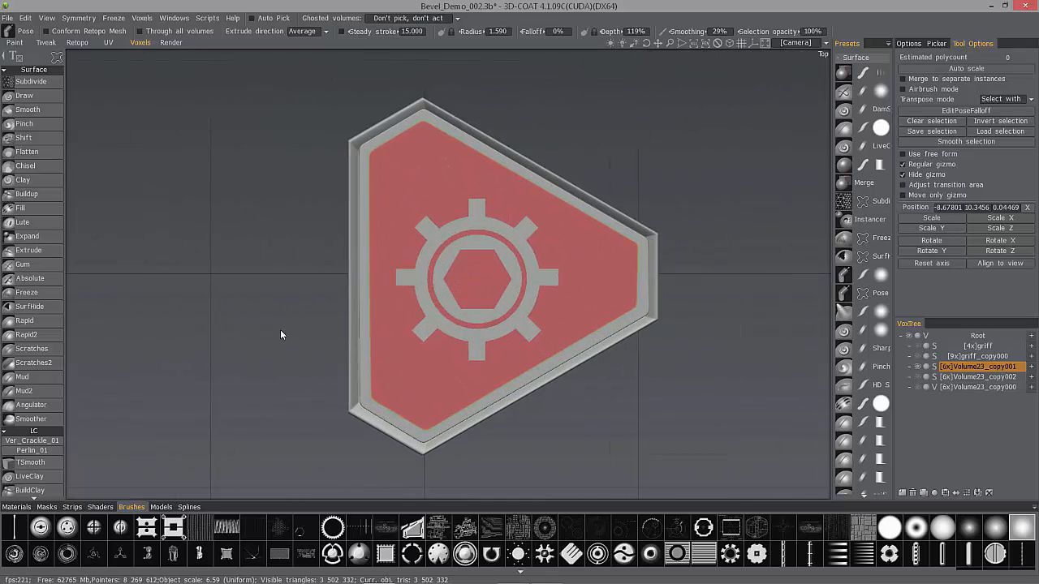
Step: Show the transform gizmo on the selected top face around the gear pattern
{"action": "left_click_drag", "start_coordinate": [333, 337], "coordinate": [791, 119]}
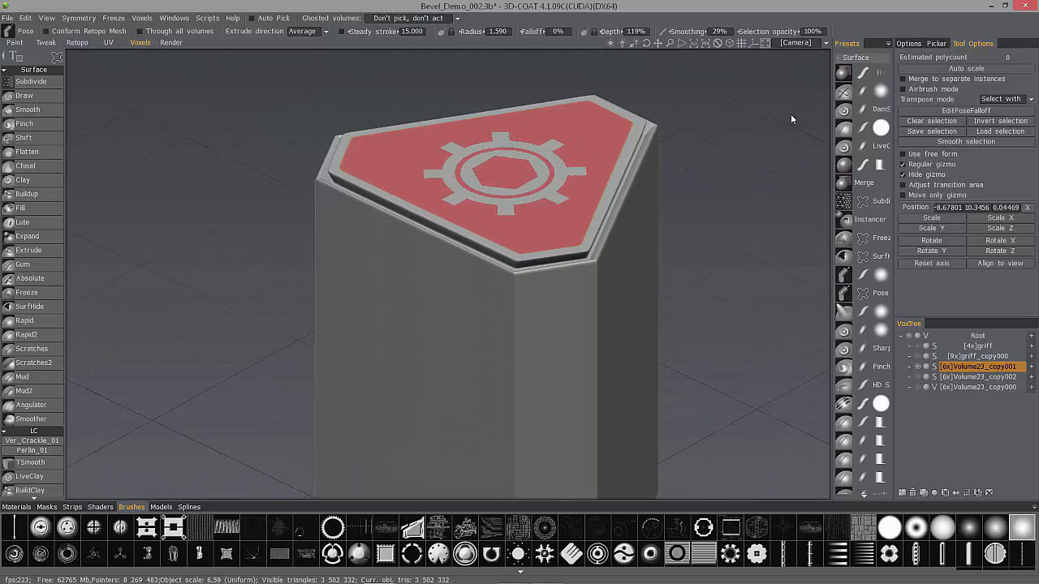
{"action": "left_click", "coordinate": [902, 174]}
Step: Try raising the selected face around the gear pattern to about Y 10.66, and undo the raise
{"action": "left_click_drag", "start_coordinate": [779, 163], "coordinate": [534, 119]}
{"action": "left_click_drag", "start_coordinate": [406, 134], "coordinate": [441, 202]}
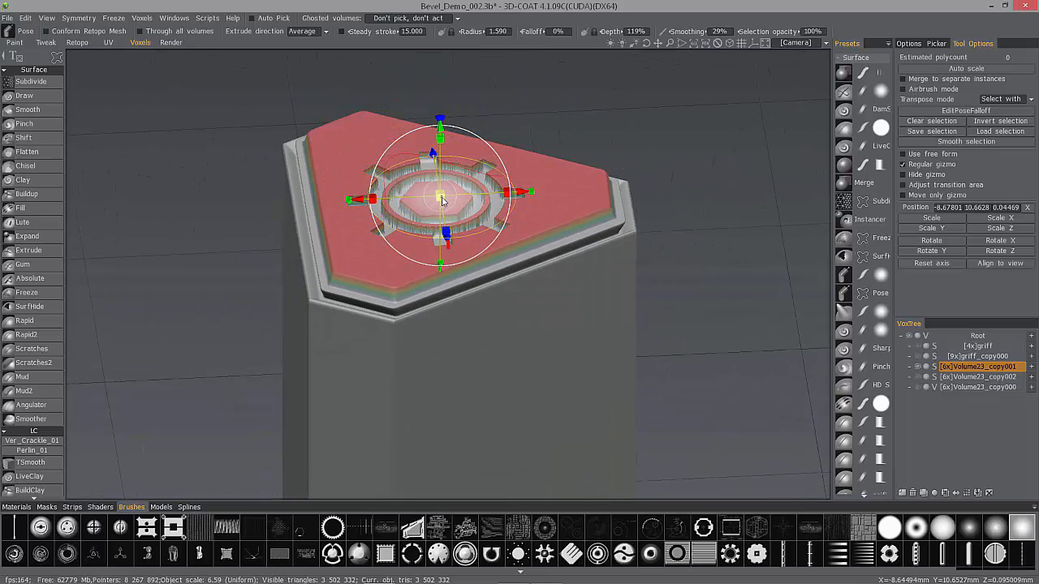
{"action": "key", "text": "ctrl+z"}
{"action": "key", "text": "ctrl+z"}
{"action": "key", "text": "ctrl+z"}
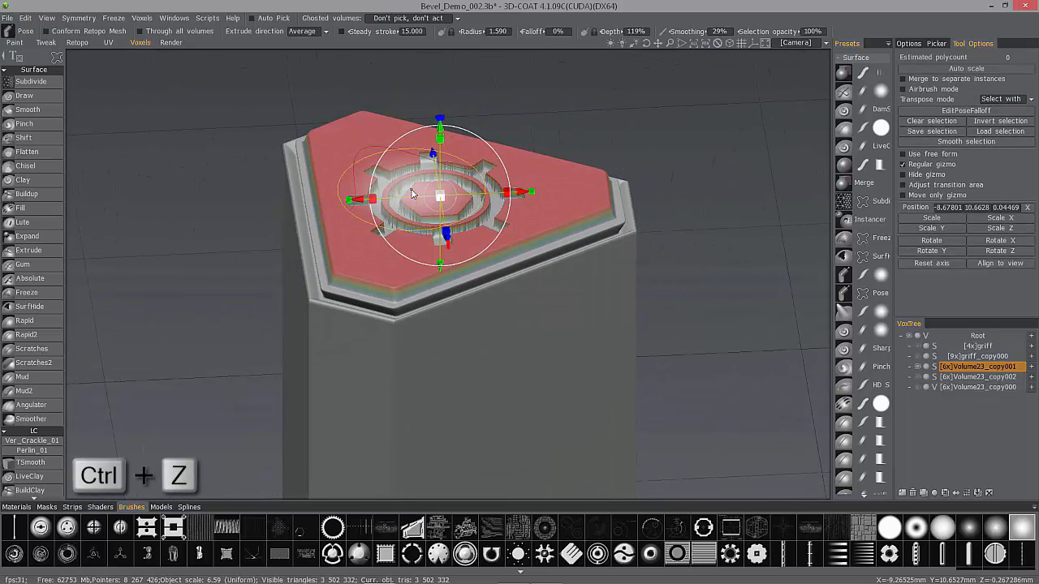
Step: Smooth the selection's edges and raise the face around the gear pattern to about Y 10.62
{"action": "left_click", "coordinate": [961, 146]}
{"action": "mouse_move", "coordinate": [162, 292]}
{"action": "left_mouse_down"}
{"action": "mouse_move", "coordinate": [166, 314]}
{"action": "mouse_move", "coordinate": [195, 327]}
{"action": "mouse_move", "coordinate": [167, 292]}
{"action": "left_mouse_up"}
{"action": "left_click_drag", "start_coordinate": [440, 146], "coordinate": [444, 133]}
{"action": "left_click_drag", "start_coordinate": [107, 307], "coordinate": [350, 280]}
{"action": "left_click_drag", "start_coordinate": [529, 252], "coordinate": [531, 254]}
{"action": "scroll", "coordinate": [281, 348], "scroll_direction": "down", "scroll_amount": 5}
{"action": "scroll", "coordinate": [463, 378], "scroll_direction": "up", "scroll_amount": 7}
{"action": "left_click_drag", "start_coordinate": [281, 347], "coordinate": [385, 154]}
{"action": "scroll", "coordinate": [359, 349], "scroll_direction": "down", "scroll_amount": 2}
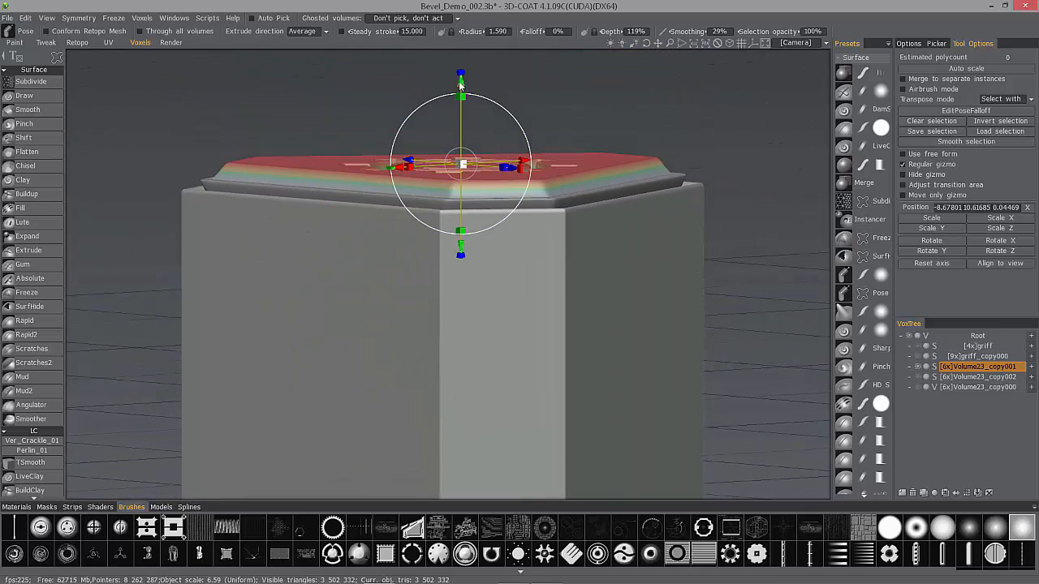
Step: Lower the selected face around the gear pattern to about Y 10.48 and clear the selection
{"action": "left_click_drag", "start_coordinate": [462, 85], "coordinate": [477, 357]}
{"action": "scroll", "coordinate": [477, 371], "scroll_direction": "down", "scroll_amount": 3}
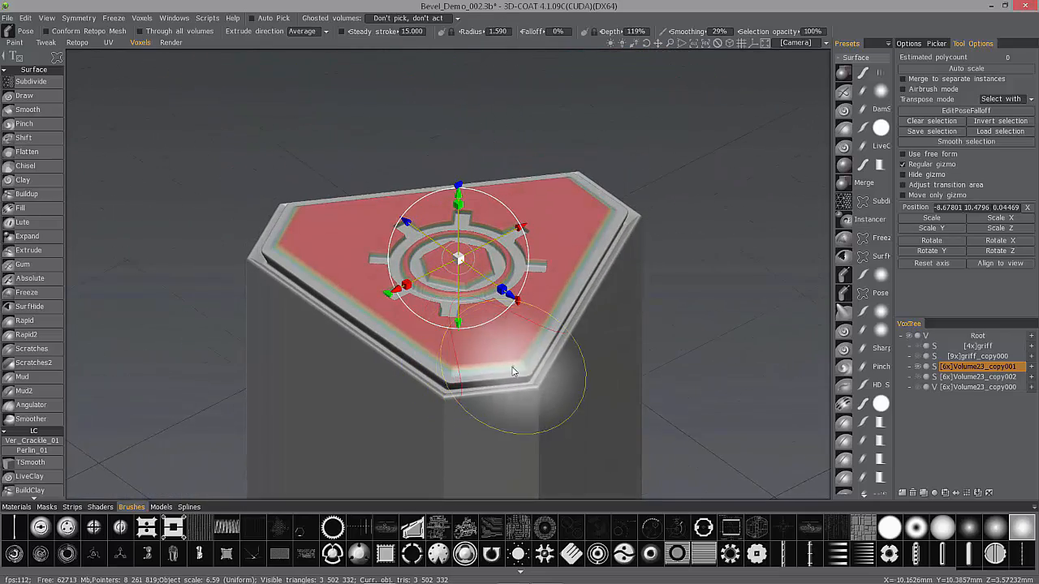
{"action": "left_click_drag", "start_coordinate": [578, 381], "coordinate": [575, 451], "text": "alt"}
{"action": "left_click_drag", "start_coordinate": [506, 422], "coordinate": [503, 375], "text": "alt"}
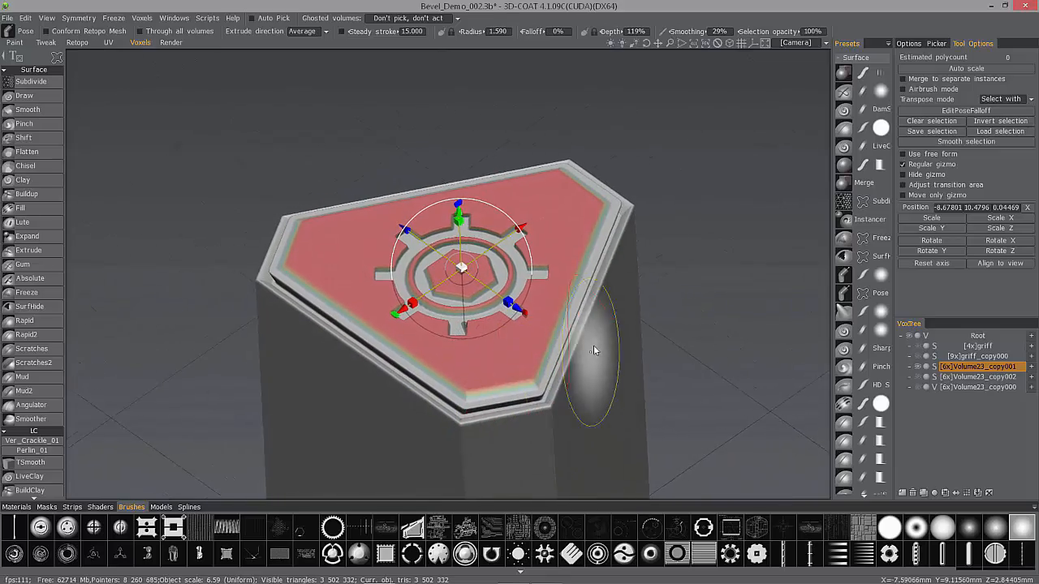
{"action": "left_click_drag", "start_coordinate": [596, 353], "coordinate": [599, 331], "text": "alt"}
{"action": "left_click", "coordinate": [922, 121]}
{"action": "left_click_drag", "start_coordinate": [696, 328], "coordinate": [430, 258], "text": "alt"}
{"action": "scroll", "coordinate": [430, 262], "scroll_direction": "down", "scroll_amount": 3}
{"action": "left_click_drag", "start_coordinate": [456, 297], "coordinate": [421, 325], "text": "alt"}
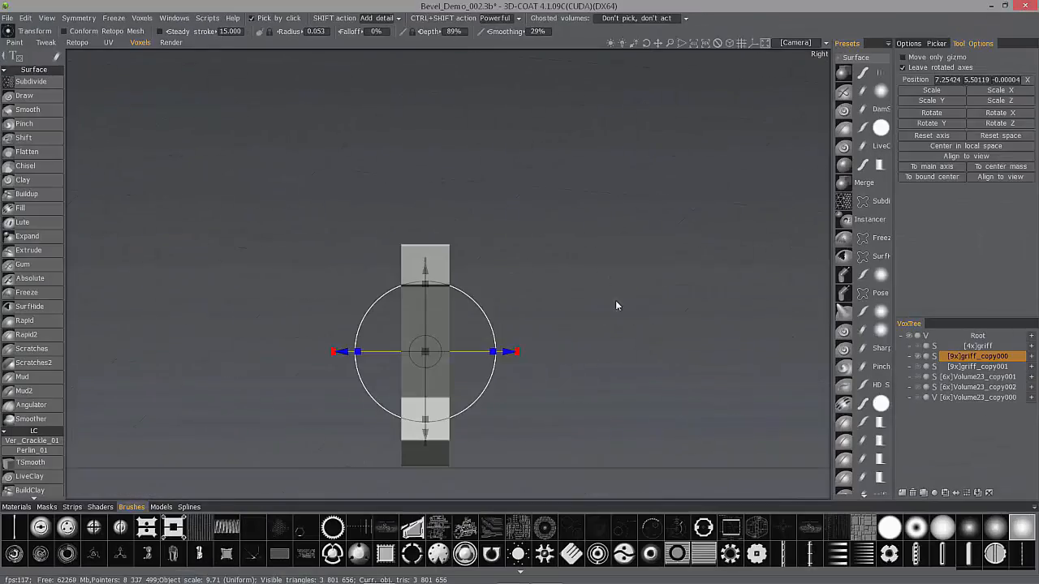
Step: Activate the Pose tool for the grip part in the side view and set its transpose mode to Line
{"action": "right_click_drag", "start_coordinate": [615, 306], "coordinate": [638, 294], "text": "alt"}
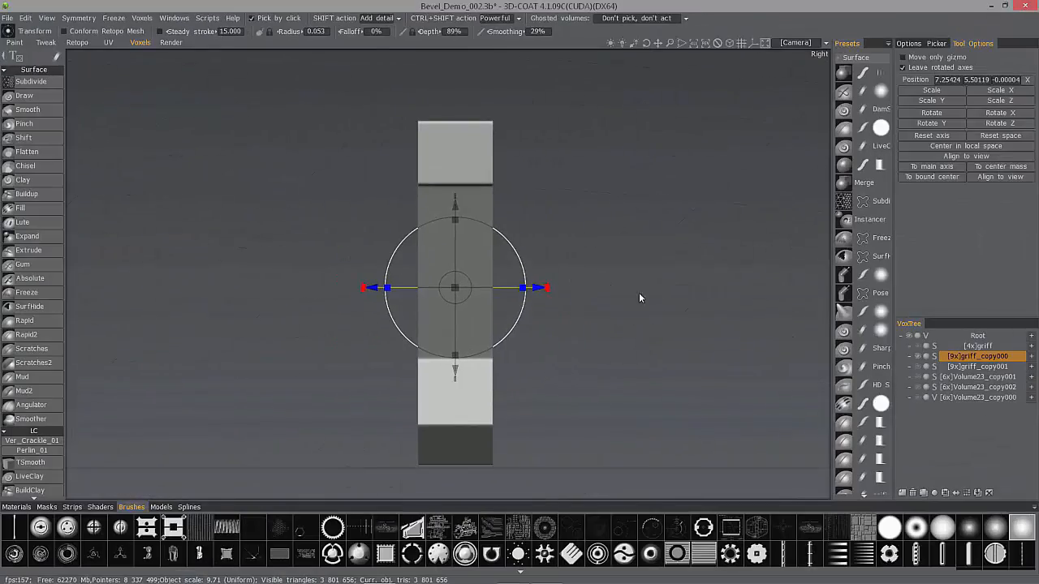
{"action": "key", "text": "space"}
{"action": "left_click", "coordinate": [470, 396]}
{"action": "left_click", "coordinate": [997, 102]}
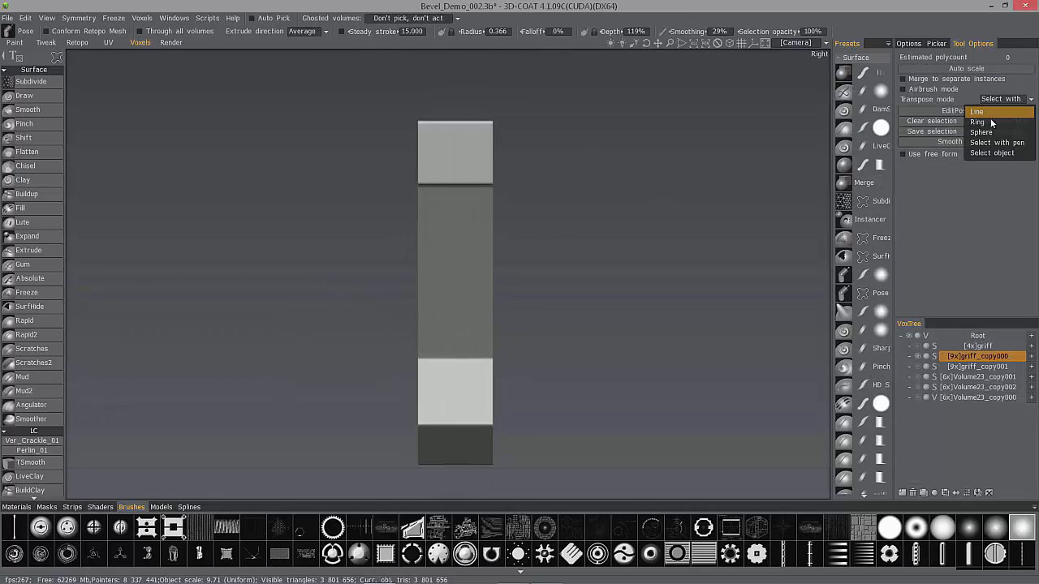
{"action": "left_click", "coordinate": [989, 112]}
{"action": "key", "text": "x"}
Step: Load a straight linear curve as the Pose falloff and accept it
{"action": "left_click", "coordinate": [965, 70]}
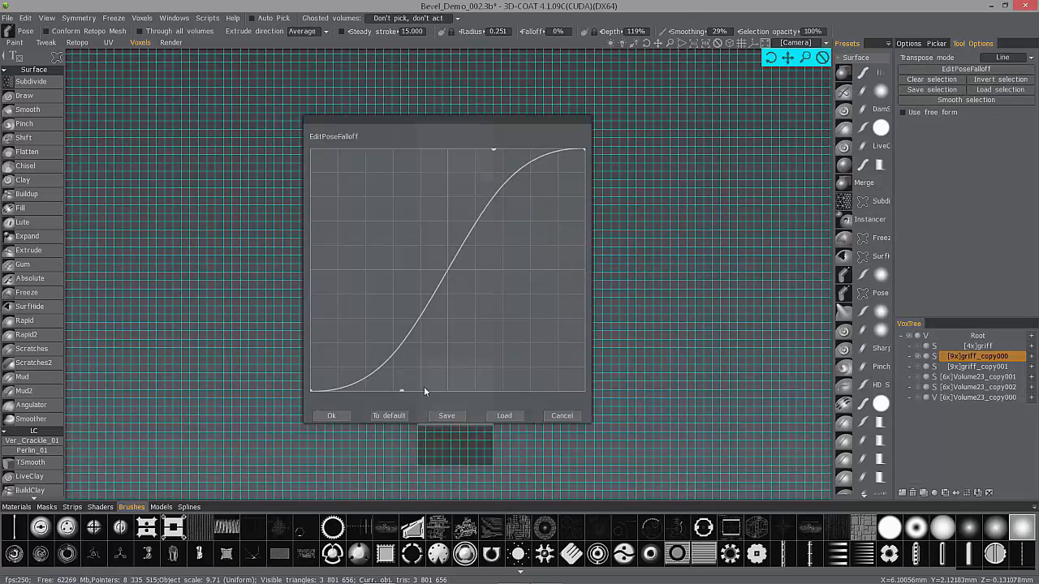
{"action": "left_click", "coordinate": [503, 415]}
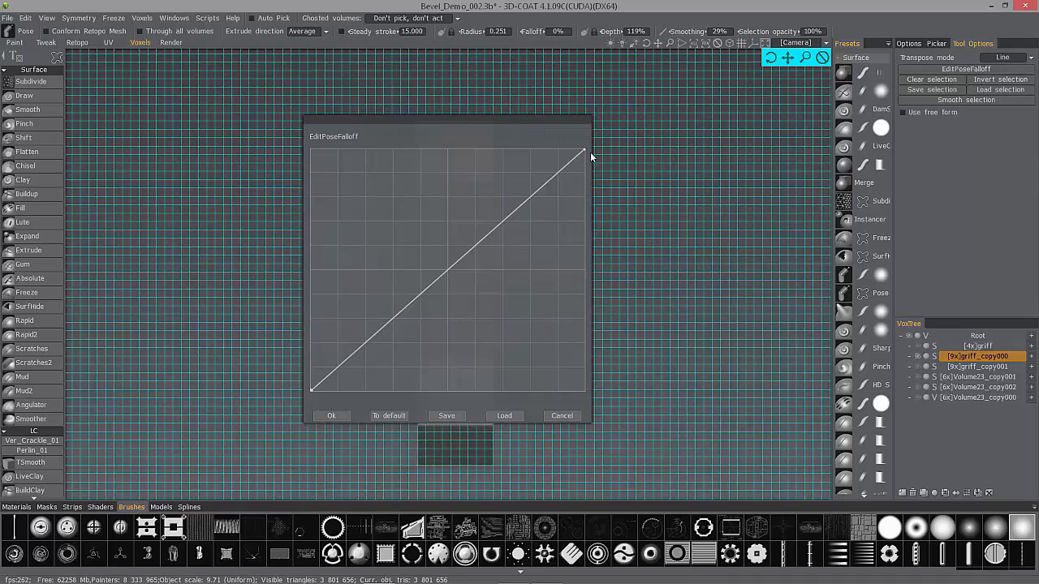
{"action": "left_click", "coordinate": [337, 416]}
Step: Select the grip part's broad slotted face with a Pose line in the side view, leaving a narrow falloff at its edge
{"action": "mouse_move", "coordinate": [56, 57]}
{"action": "left_click", "coordinate": [105, 62]}
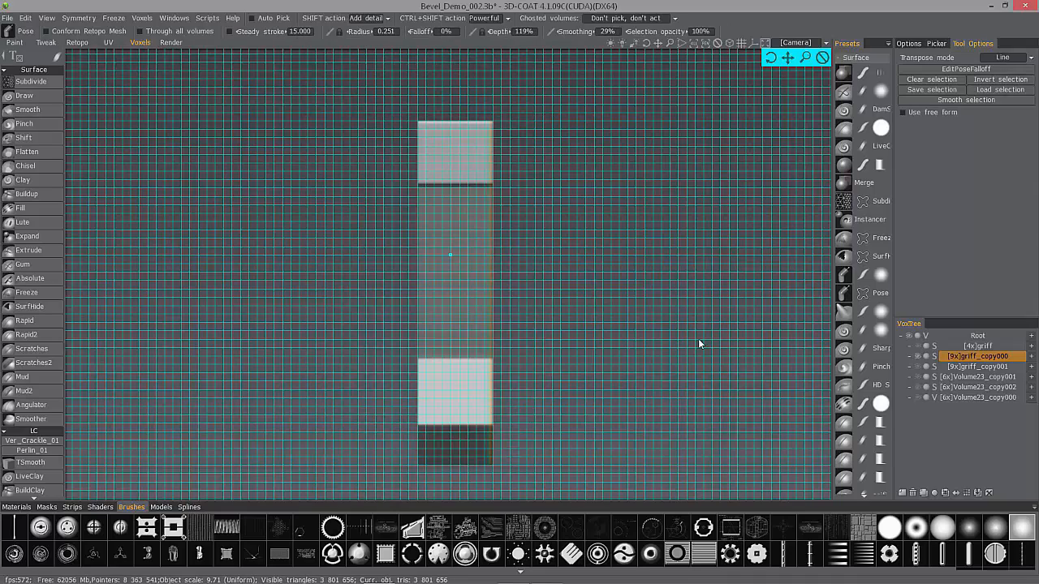
{"action": "key", "text": "Return"}
{"action": "mouse_move", "coordinate": [677, 233]}
{"action": "left_mouse_down"}
{"action": "mouse_move", "coordinate": [560, 261]}
{"action": "mouse_move", "coordinate": [463, 311]}
{"action": "mouse_move", "coordinate": [496, 271]}
{"action": "mouse_move", "coordinate": [303, 273]}
{"action": "mouse_move", "coordinate": [357, 307]}
{"action": "left_mouse_up"}
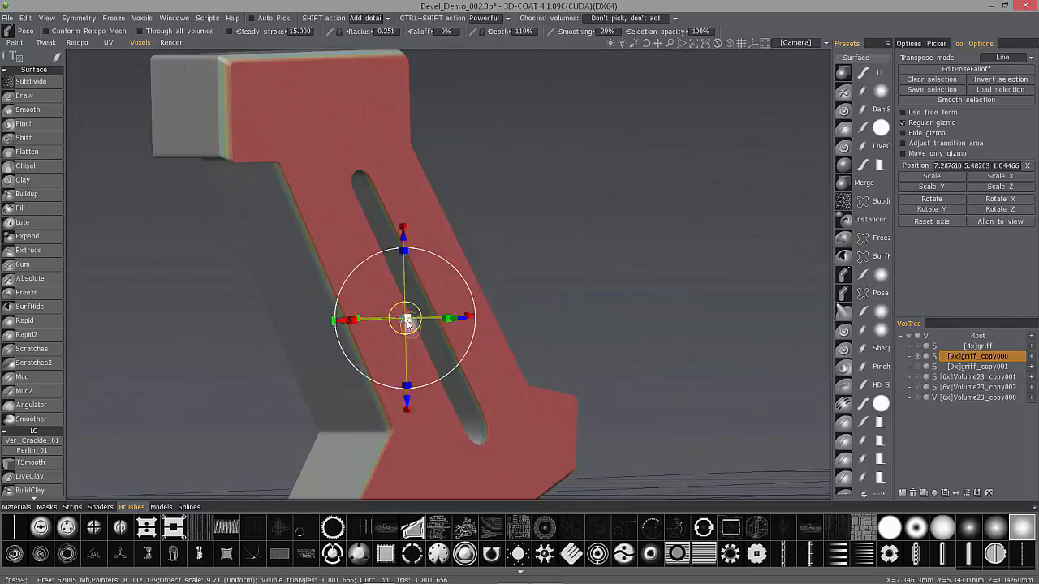
{"action": "left_click_drag", "start_coordinate": [336, 127], "coordinate": [332, 262]}
{"action": "left_click_drag", "start_coordinate": [539, 397], "coordinate": [459, 122]}
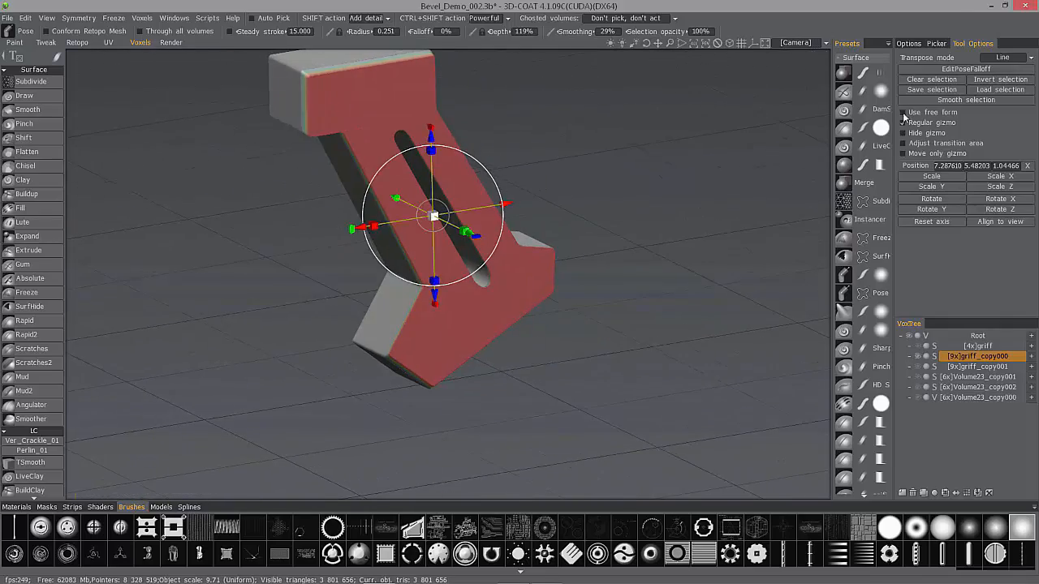
Step: Enable free form with the Cube4x4 lattice and rotate the whole lattice to match the slanted leg
{"action": "left_click", "coordinate": [903, 113]}
{"action": "scroll", "coordinate": [424, 296], "scroll_direction": "down", "scroll_amount": 5}
{"action": "left_click", "coordinate": [932, 198]}
{"action": "left_click_drag", "start_coordinate": [730, 200], "coordinate": [477, 209]}
{"action": "scroll", "coordinate": [677, 139], "scroll_direction": "up", "scroll_amount": 4}
{"action": "left_click", "coordinate": [903, 156]}
{"action": "left_click_drag", "start_coordinate": [391, 62], "coordinate": [287, 103]}
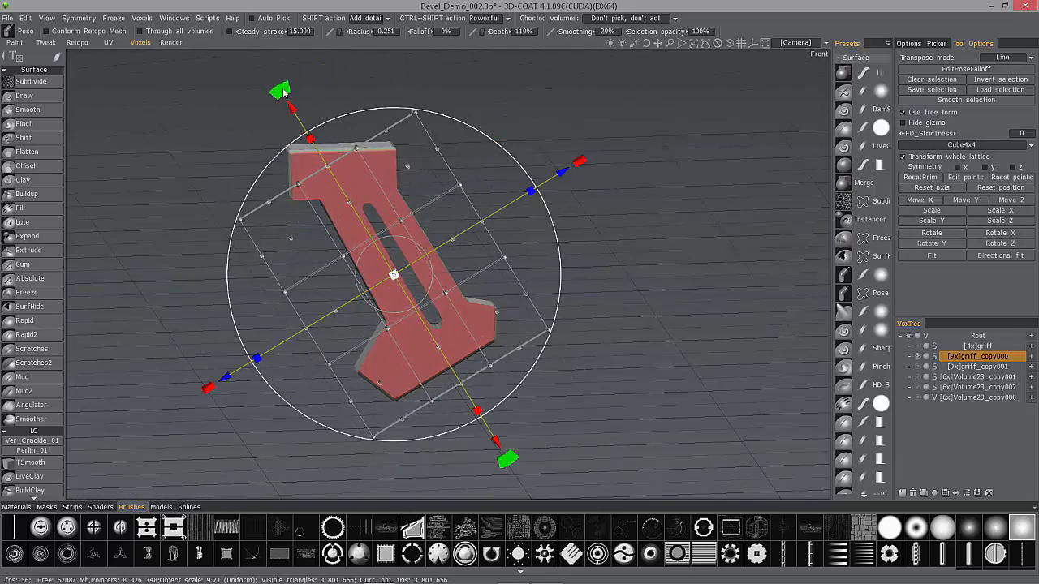
Step: Narrow the slanted whole lattice so it fits more closely around the grip's leg
{"action": "left_click_drag", "start_coordinate": [309, 139], "coordinate": [292, 108]}
{"action": "left_click_drag", "start_coordinate": [264, 231], "coordinate": [280, 191]}
{"action": "scroll", "coordinate": [313, 134], "scroll_direction": "down", "scroll_amount": 1}
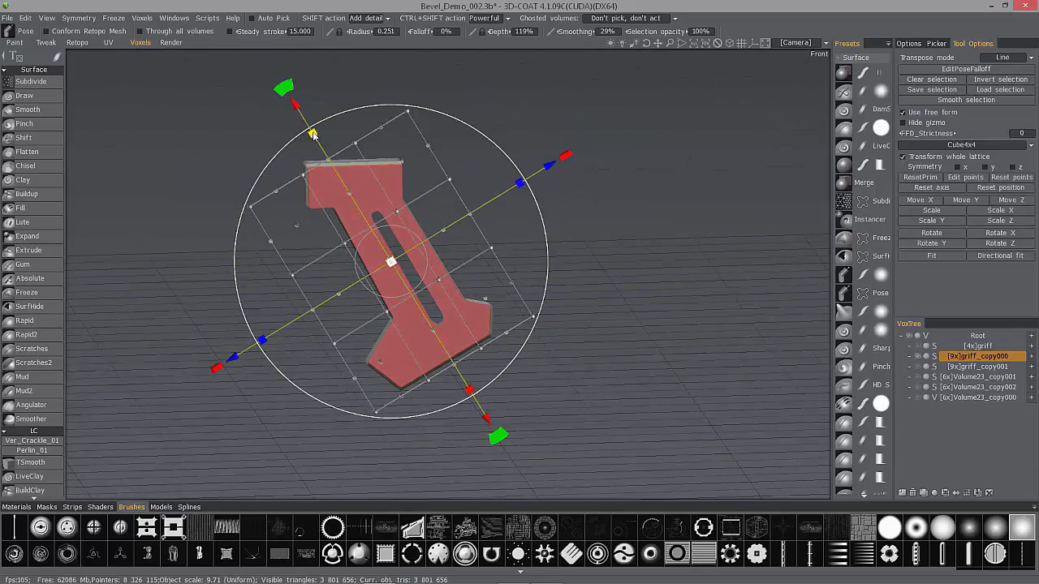
{"action": "left_click_drag", "start_coordinate": [313, 134], "coordinate": [310, 130]}
{"action": "left_click_drag", "start_coordinate": [262, 163], "coordinate": [290, 96]}
{"action": "left_click_drag", "start_coordinate": [490, 201], "coordinate": [493, 200]}
{"action": "left_click_drag", "start_coordinate": [467, 142], "coordinate": [449, 154]}
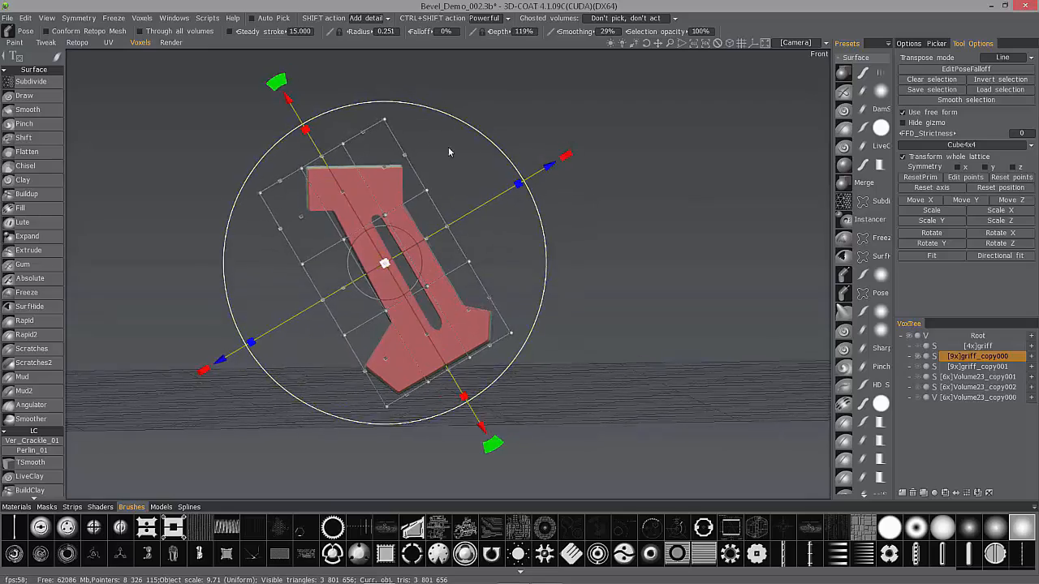
{"action": "right_click_drag", "start_coordinate": [450, 153], "coordinate": [673, 270]}
{"action": "left_click_drag", "start_coordinate": [672, 270], "coordinate": [677, 304]}
Step: Turn off whole-lattice transformation and adjust the control points along the leg's left side
{"action": "left_click", "coordinate": [903, 157]}
{"action": "left_click_drag", "start_coordinate": [633, 260], "coordinate": [649, 227]}
{"action": "mouse_move", "coordinate": [57, 58]}
{"action": "left_click", "coordinate": [319, 59]}
{"action": "mouse_move", "coordinate": [186, 174]}
{"action": "left_mouse_down"}
{"action": "mouse_move", "coordinate": [146, 197]}
{"action": "mouse_move", "coordinate": [244, 268]}
{"action": "left_mouse_up"}
{"action": "right_click_drag", "start_coordinate": [243, 268], "coordinate": [310, 346]}
{"action": "left_click_drag", "start_coordinate": [311, 346], "coordinate": [325, 316]}
{"action": "left_click_drag", "start_coordinate": [385, 370], "coordinate": [316, 349]}
{"action": "mouse_move", "coordinate": [268, 296]}
{"action": "left_mouse_down"}
{"action": "mouse_move", "coordinate": [280, 274]}
{"action": "mouse_move", "coordinate": [355, 360]}
{"action": "left_mouse_up"}
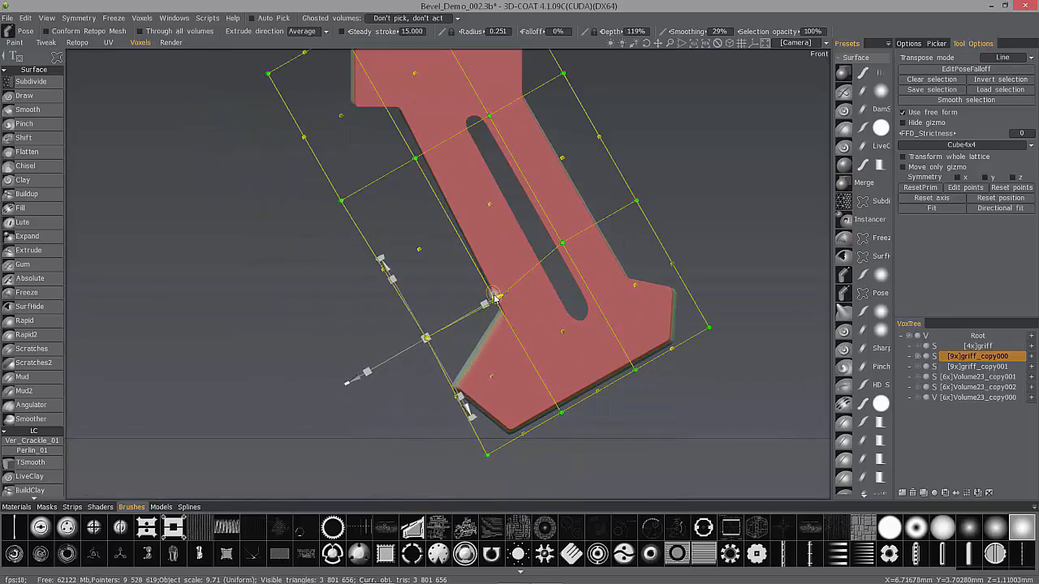
Step: Reposition the inner lattice points beside the notch at the leg's lower left to refine the face edge
{"action": "left_click_drag", "start_coordinate": [190, 294], "coordinate": [229, 325]}
{"action": "right_click_drag", "start_coordinate": [229, 326], "coordinate": [406, 339]}
{"action": "left_click_drag", "start_coordinate": [463, 284], "coordinate": [469, 294]}
{"action": "left_click_drag", "start_coordinate": [381, 219], "coordinate": [438, 321]}
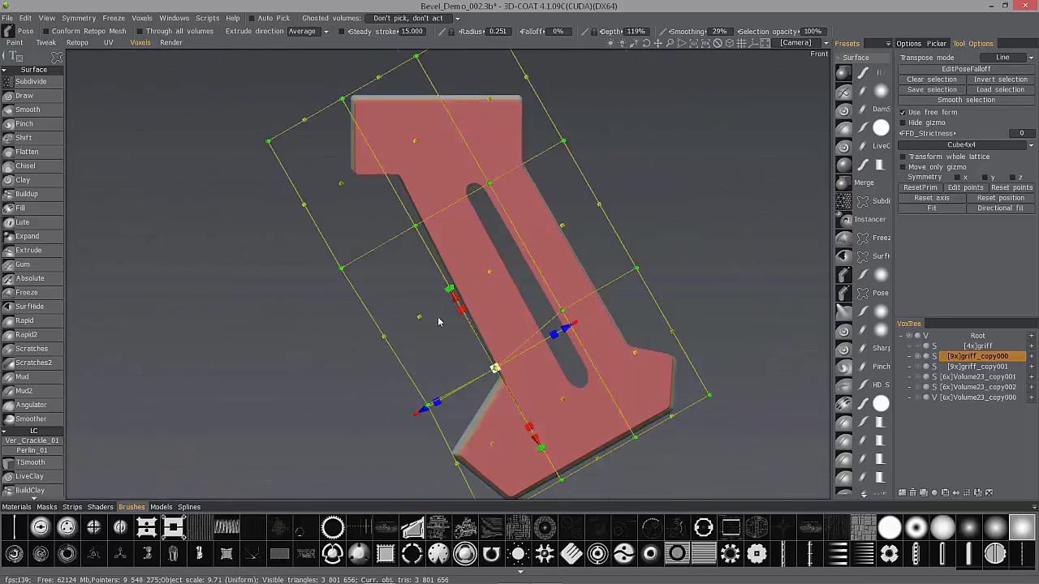
{"action": "right_click_drag", "start_coordinate": [438, 322], "coordinate": [466, 324]}
{"action": "middle_click_drag", "start_coordinate": [465, 325], "coordinate": [468, 212]}
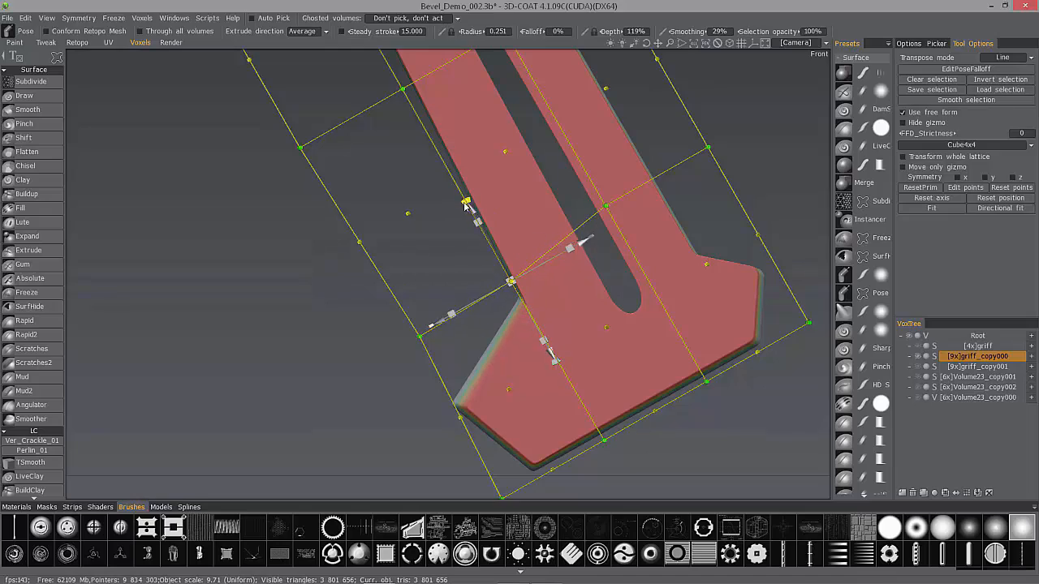
Step: Adjust the lattice points along the leg's right side to pull that face edge inward
{"action": "left_click_drag", "start_coordinate": [272, 280], "coordinate": [381, 328]}
{"action": "right_click_drag", "start_coordinate": [381, 329], "coordinate": [462, 340]}
{"action": "left_click", "coordinate": [435, 214]}
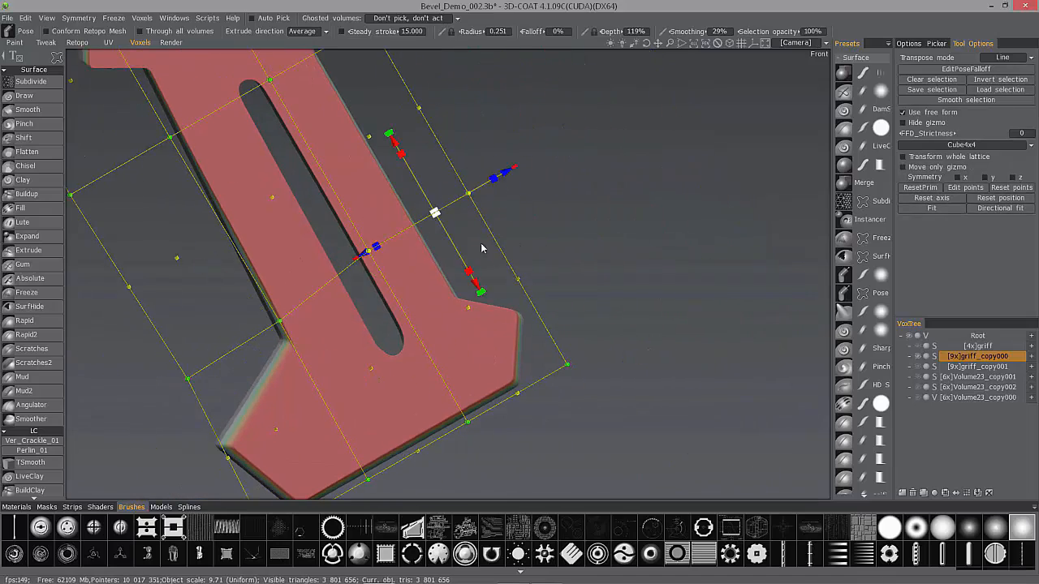
{"action": "left_click_drag", "start_coordinate": [560, 175], "coordinate": [511, 237]}
Step: Reset the lattice and its axis to upright, with whole-lattice transformation turned on
{"action": "left_click", "coordinate": [1010, 193]}
{"action": "right_click_drag", "start_coordinate": [734, 183], "coordinate": [728, 218]}
{"action": "left_click_drag", "start_coordinate": [728, 218], "coordinate": [723, 243]}
{"action": "left_click", "coordinate": [903, 157]}
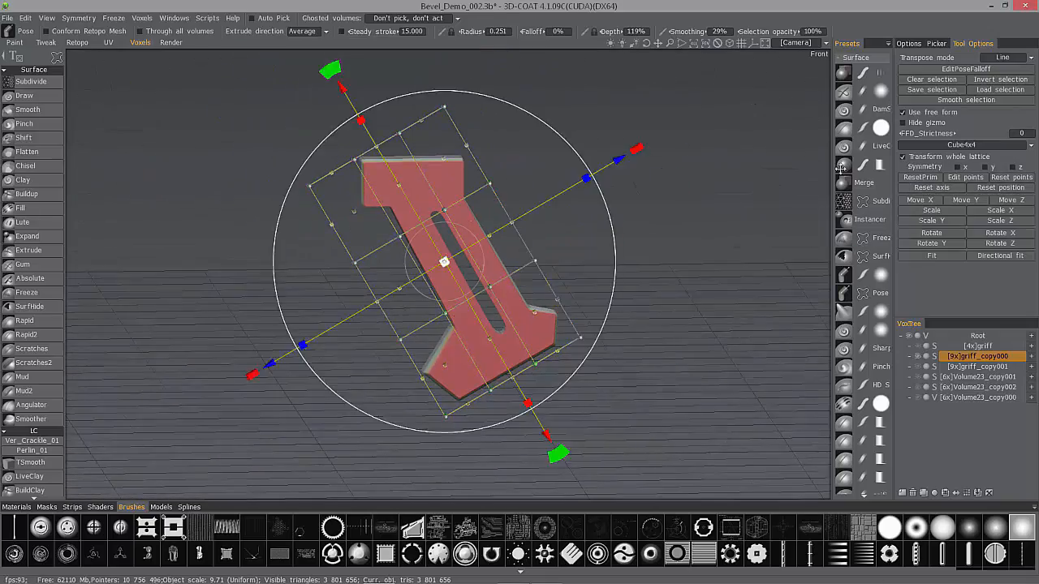
{"action": "left_click", "coordinate": [932, 188]}
Step: Shorten the upright lattice vertically and move it over the grip's top block
{"action": "right_click_drag", "start_coordinate": [357, 175], "coordinate": [393, 178]}
{"action": "middle_click_drag", "start_coordinate": [393, 178], "coordinate": [536, 254]}
{"action": "right_click_drag", "start_coordinate": [536, 255], "coordinate": [568, 240]}
{"action": "left_click_drag", "start_coordinate": [708, 274], "coordinate": [687, 276]}
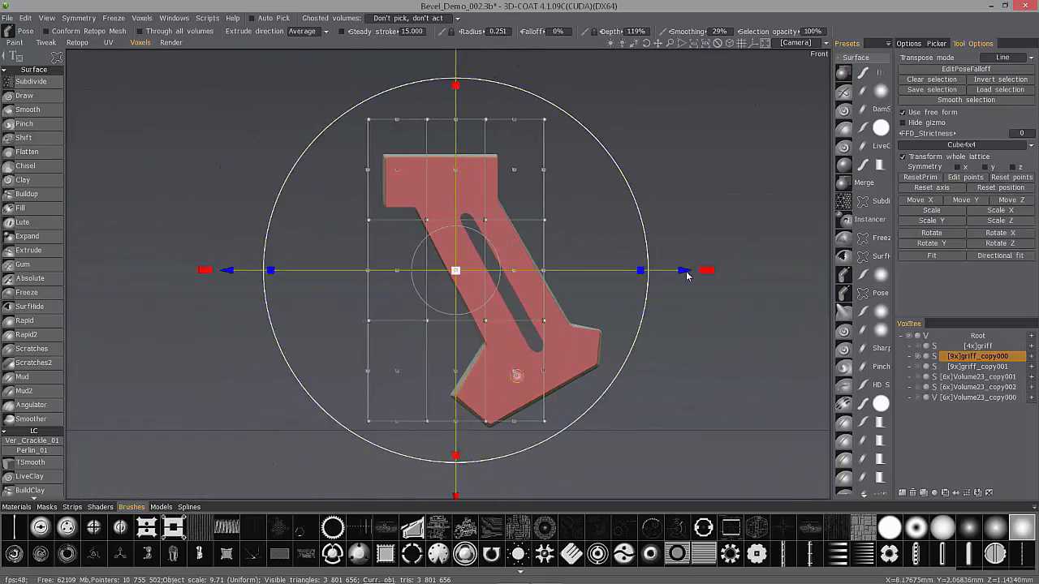
{"action": "left_click_drag", "start_coordinate": [455, 79], "coordinate": [451, 159]}
{"action": "left_click_drag", "start_coordinate": [443, 146], "coordinate": [436, 62]}
{"action": "left_click_drag", "start_coordinate": [455, 183], "coordinate": [442, 188]}
{"action": "left_click_drag", "start_coordinate": [571, 186], "coordinate": [563, 187]}
Step: Fine-tune the lattice's width and height to fit closely around the top block
{"action": "right_click_drag", "start_coordinate": [484, 109], "coordinate": [514, 112]}
{"action": "middle_click_drag", "start_coordinate": [515, 112], "coordinate": [516, 204]}
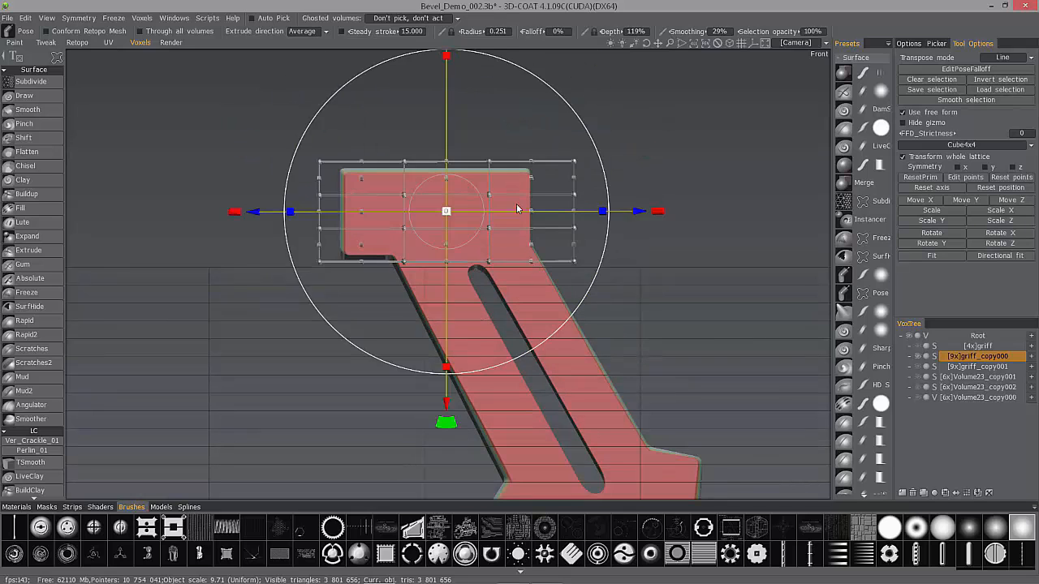
{"action": "left_click_drag", "start_coordinate": [658, 212], "coordinate": [621, 213]}
{"action": "left_click_drag", "start_coordinate": [607, 215], "coordinate": [595, 215]}
{"action": "left_click_drag", "start_coordinate": [435, 60], "coordinate": [435, 63]}
{"action": "right_click_drag", "start_coordinate": [525, 166], "coordinate": [558, 168]}
Step: Turn off whole-lattice transformation and raise the control points at the top block's lower left to bevel its underside
{"action": "left_click", "coordinate": [903, 156]}
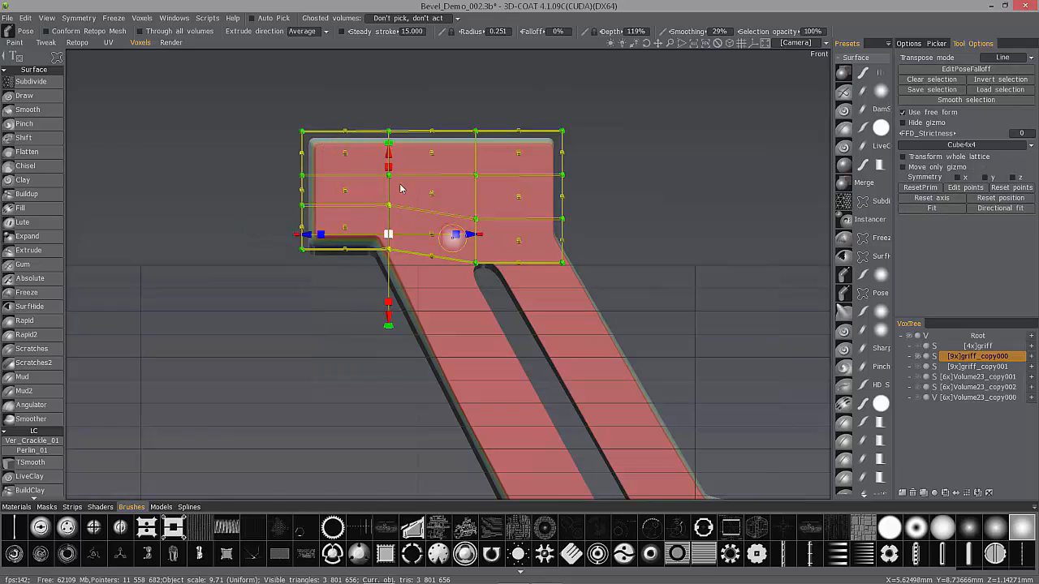
{"action": "left_click_drag", "start_coordinate": [599, 112], "coordinate": [540, 282]}
{"action": "left_click_drag", "start_coordinate": [647, 200], "coordinate": [633, 176]}
{"action": "left_click_drag", "start_coordinate": [287, 257], "coordinate": [365, 280]}
Step: Turn off free form, clear the face selection, and examine the bevelled grip part
{"action": "left_click", "coordinate": [903, 113]}
{"action": "left_click", "coordinate": [932, 79]}
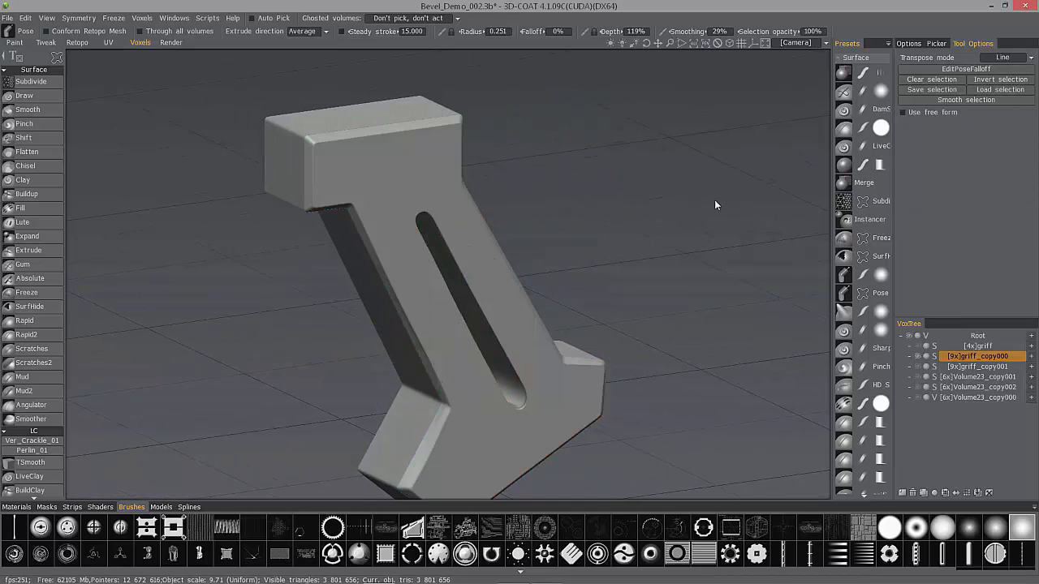
{"action": "left_click_drag", "start_coordinate": [714, 199], "coordinate": [424, 429]}
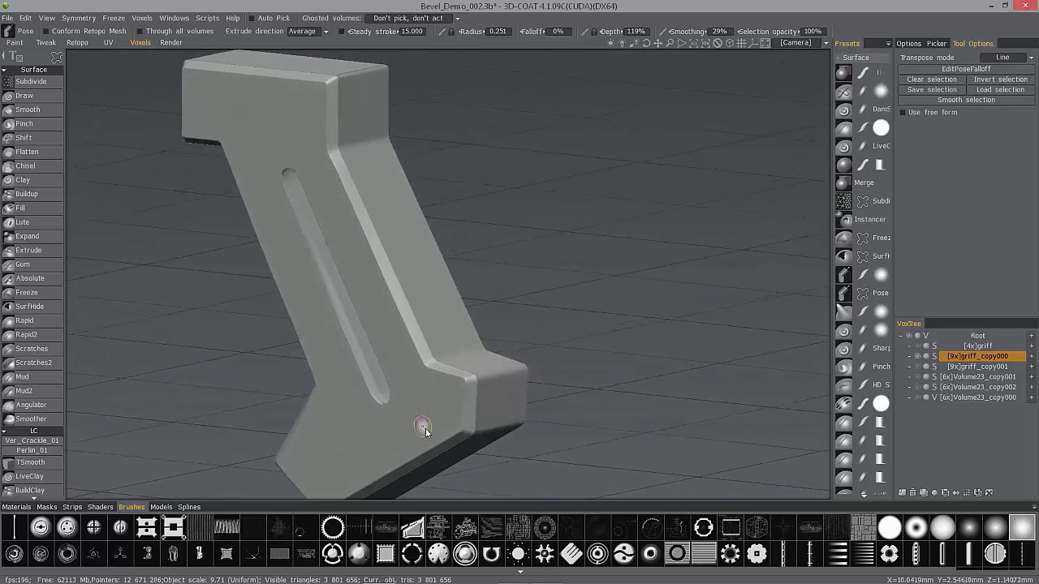